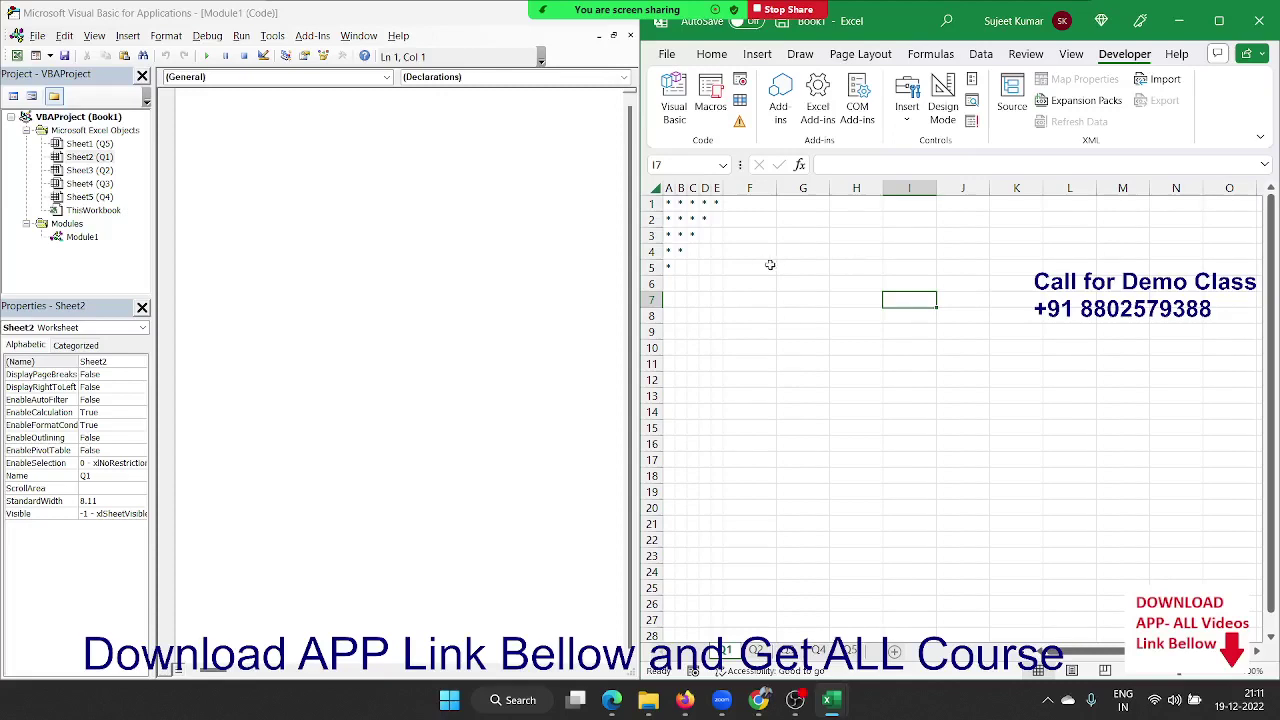
Select the existing star pattern in A1:E5 on the worksheet
click(671, 267)
drag(671, 267, 716, 203)
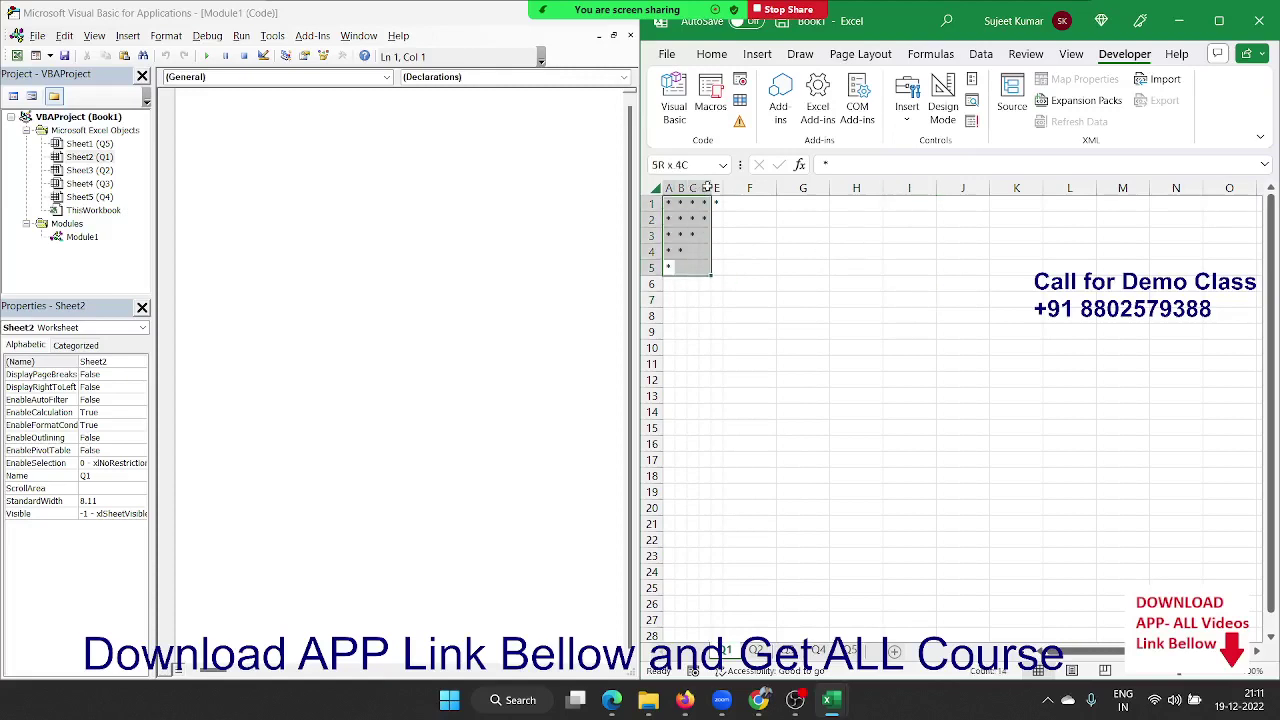
drag(667, 264, 722, 186)
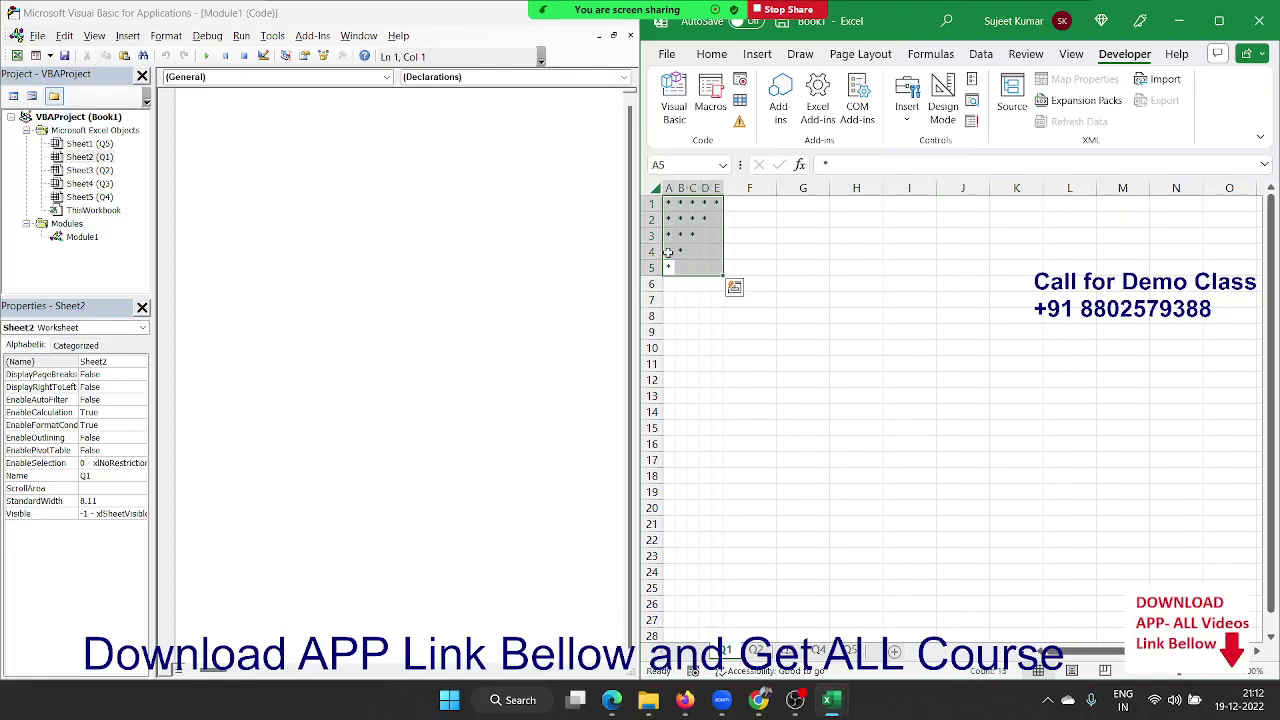
drag(667, 264, 714, 188)
Start a Sub Loop_1 procedure in Module1 with blank lines in its body
click(310, 111)
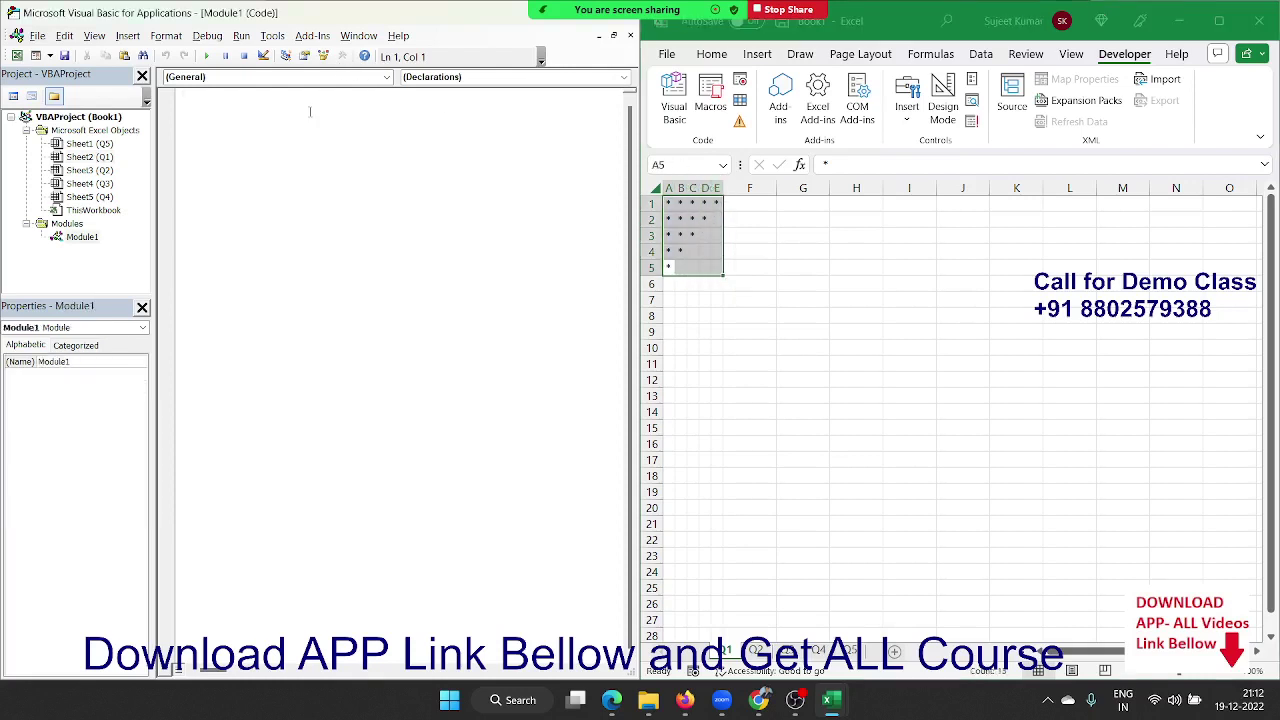
text(sub L)
text(oop_)
text(1)
key(Return)
key(Return)
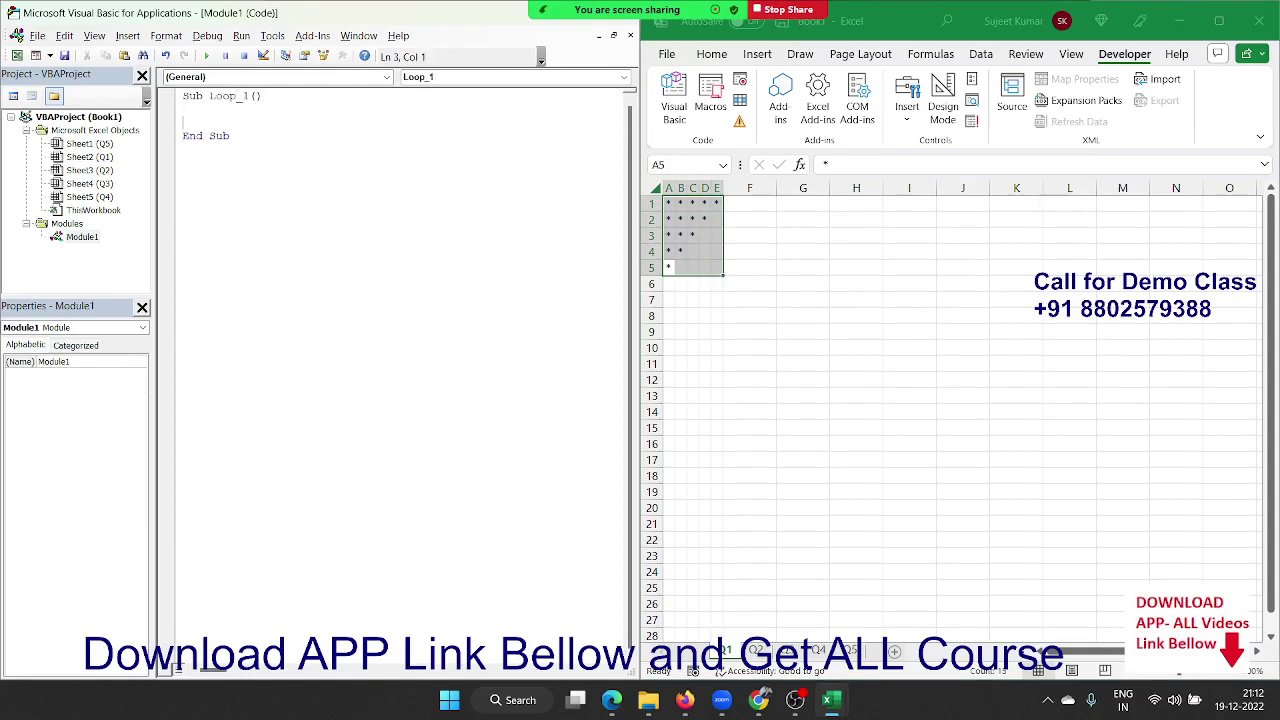
key(Return)
key(Return)
key(Return)
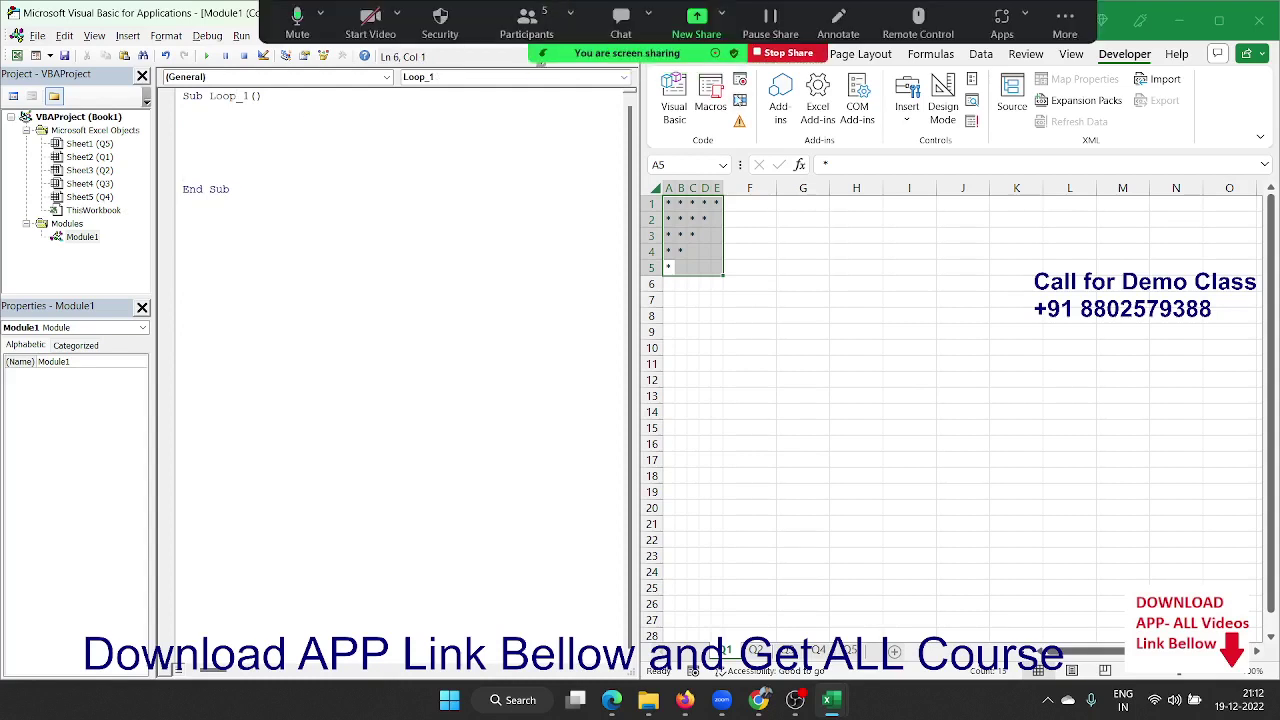
Add an outer For i = 1 To 5 … Next i loop inside Loop_1
click(705, 283)
drag(663, 202, 662, 266)
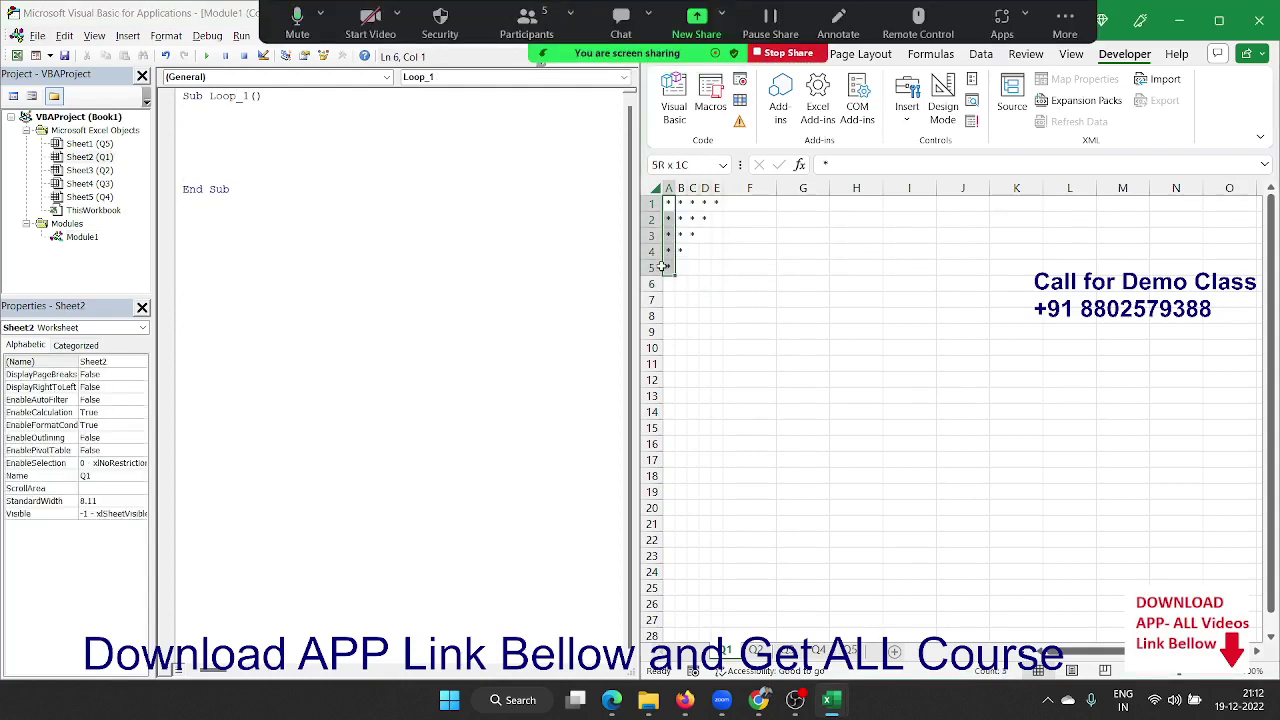
click(204, 120)
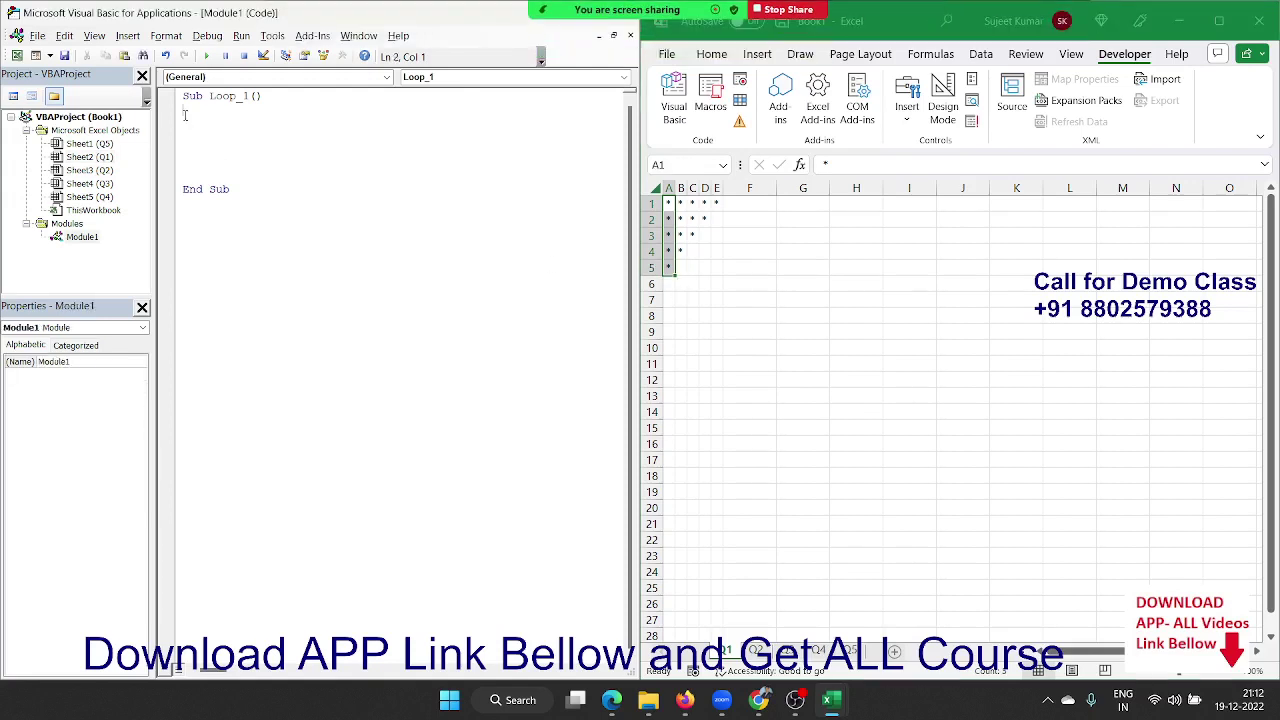
key(Return)
text(for )
text(= 1)
text(to5)
key(Return)
key(Return)
key(Return)
key(Return)
text(next )
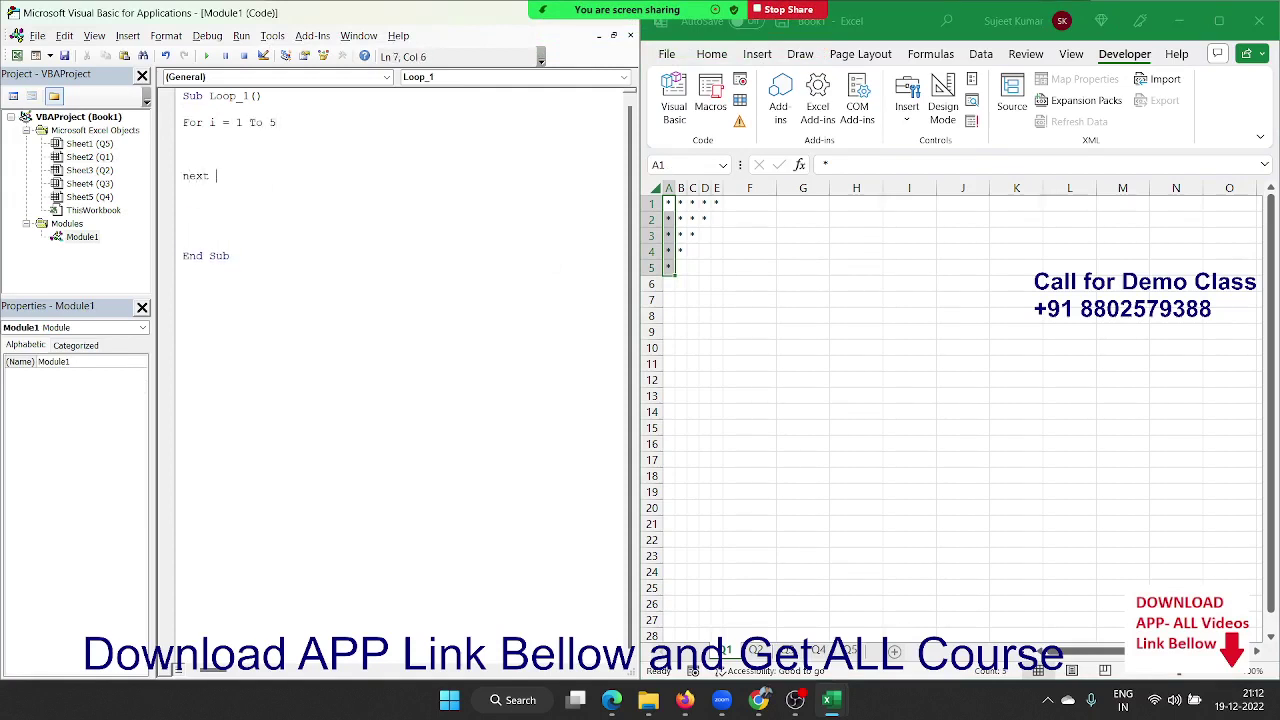
text(i)
Select the asterisk area A1:E6 on sheet Q1 and delete its contents
click(790, 218)
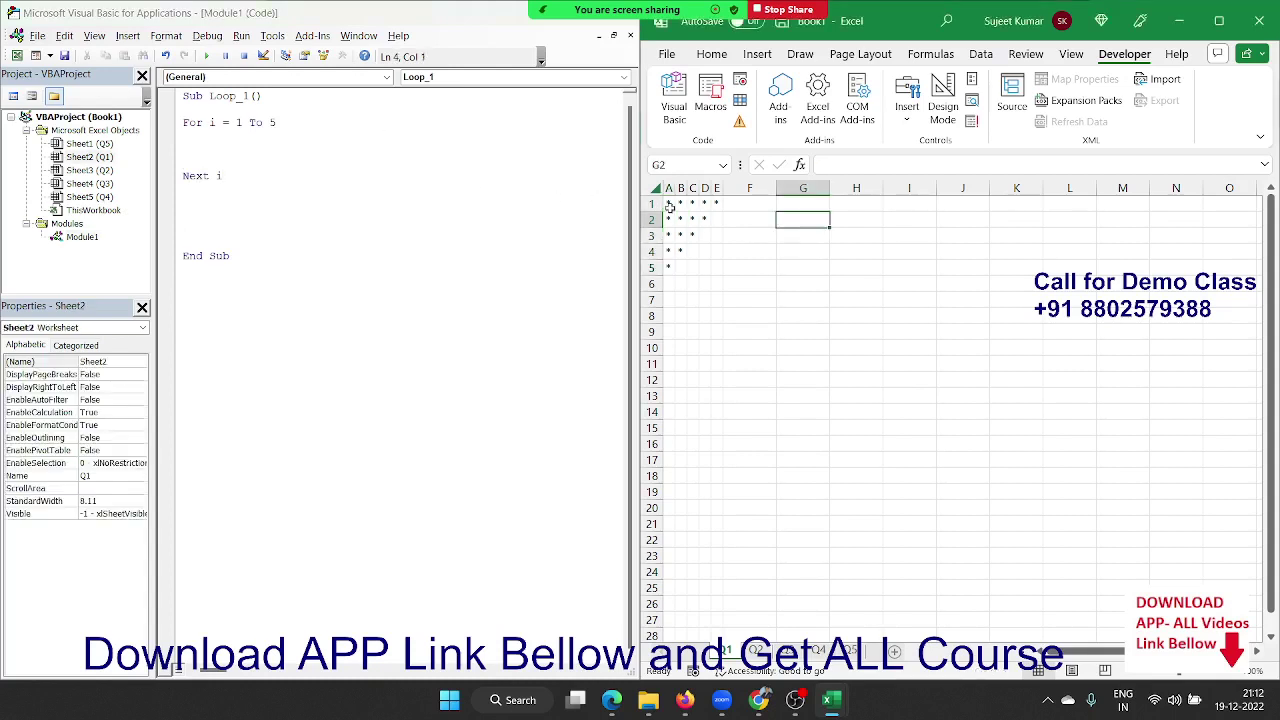
click(669, 204)
drag(669, 204, 692, 204)
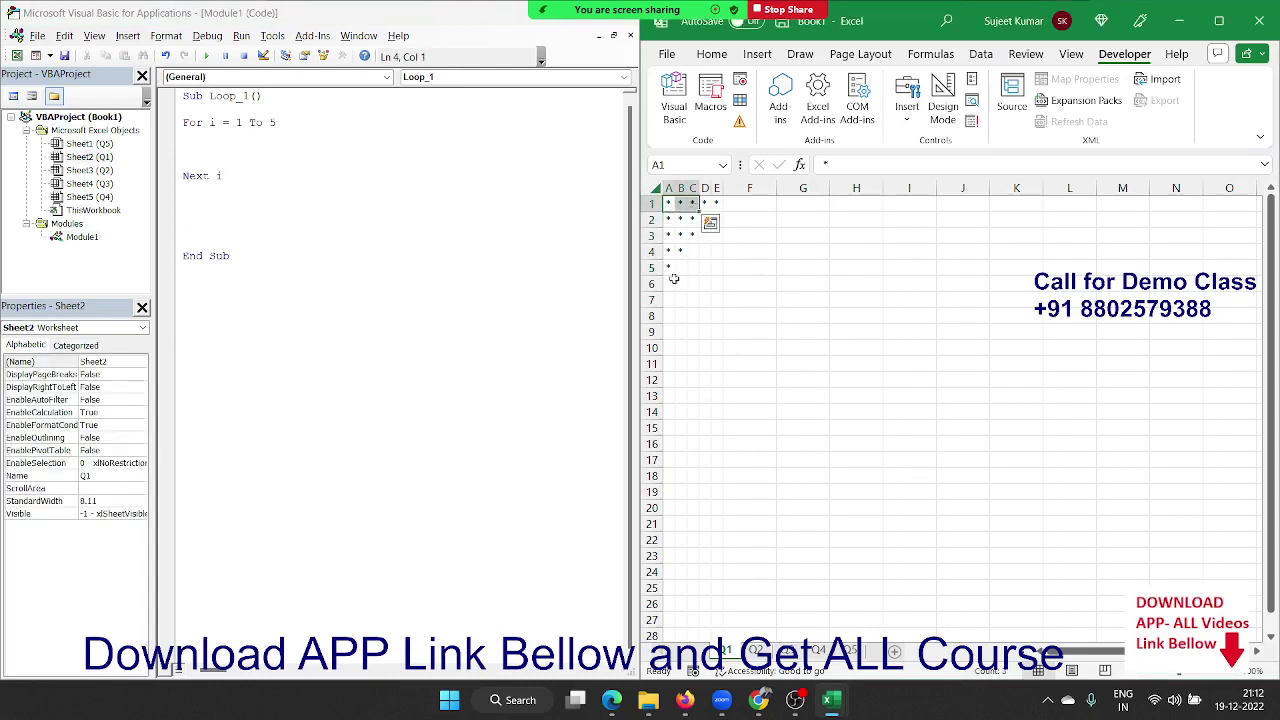
click(755, 651)
click(726, 651)
drag(712, 286, 667, 203)
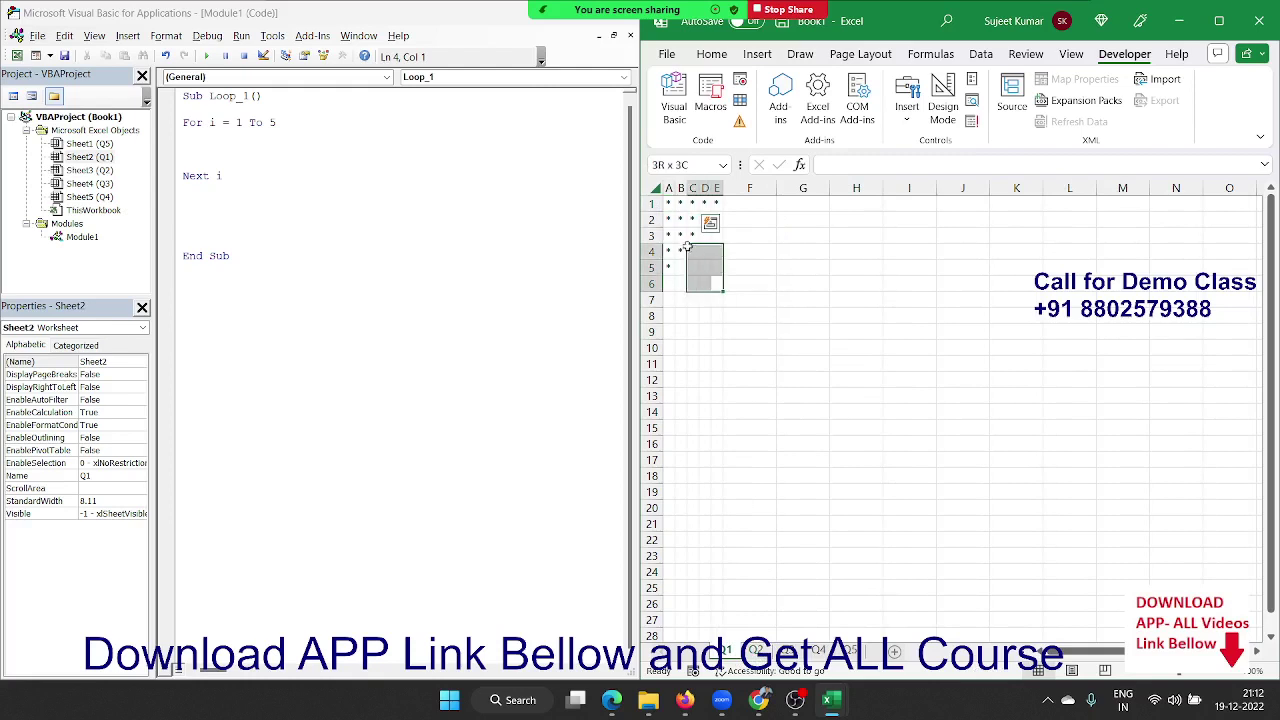
key(Delete)
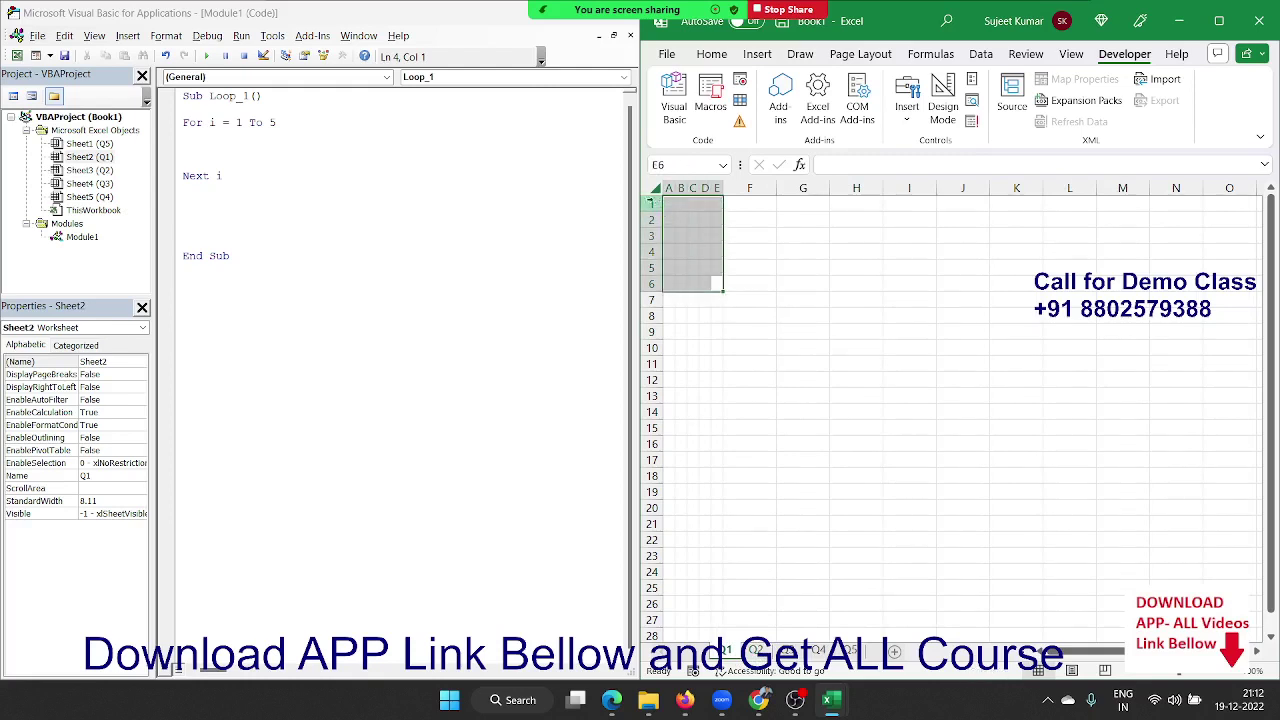
Nest a For j = 1 To i … Next j loop inside the outer loop
click(185, 149)
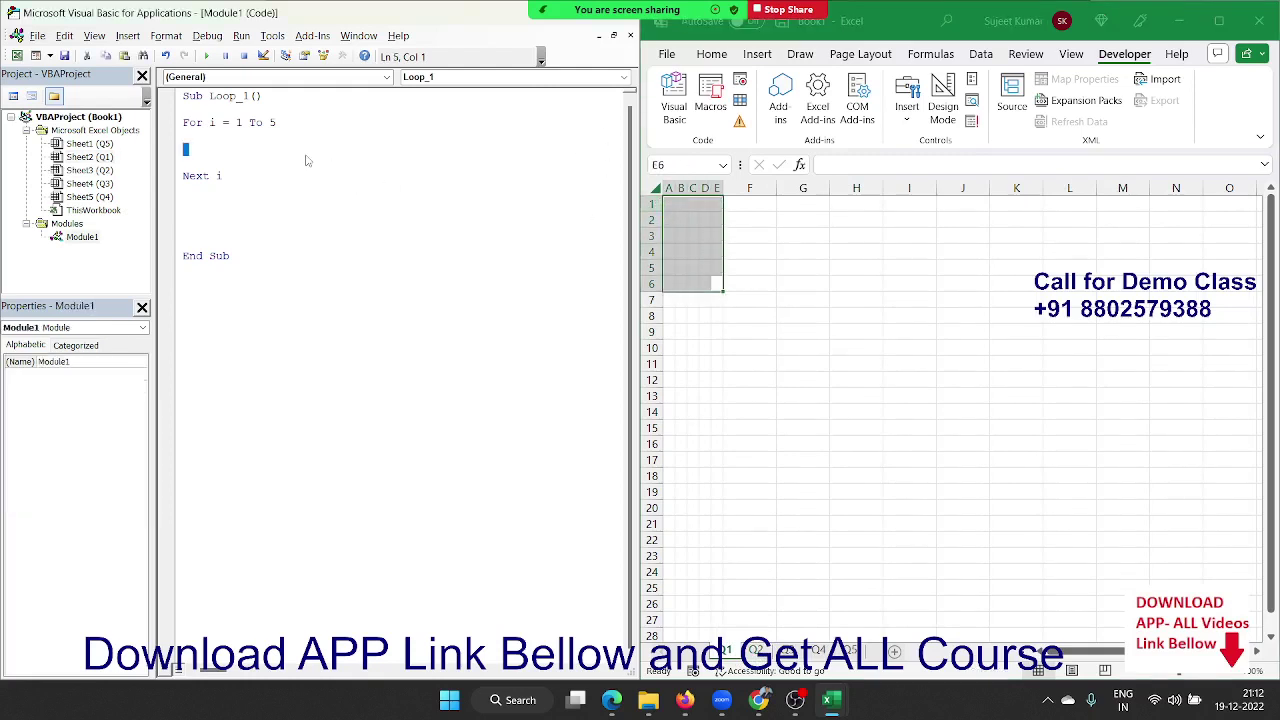
text(f)
text(or )
text(= 1 )
text(toi)
key(Return)
key(Return)
key(BackSpace)
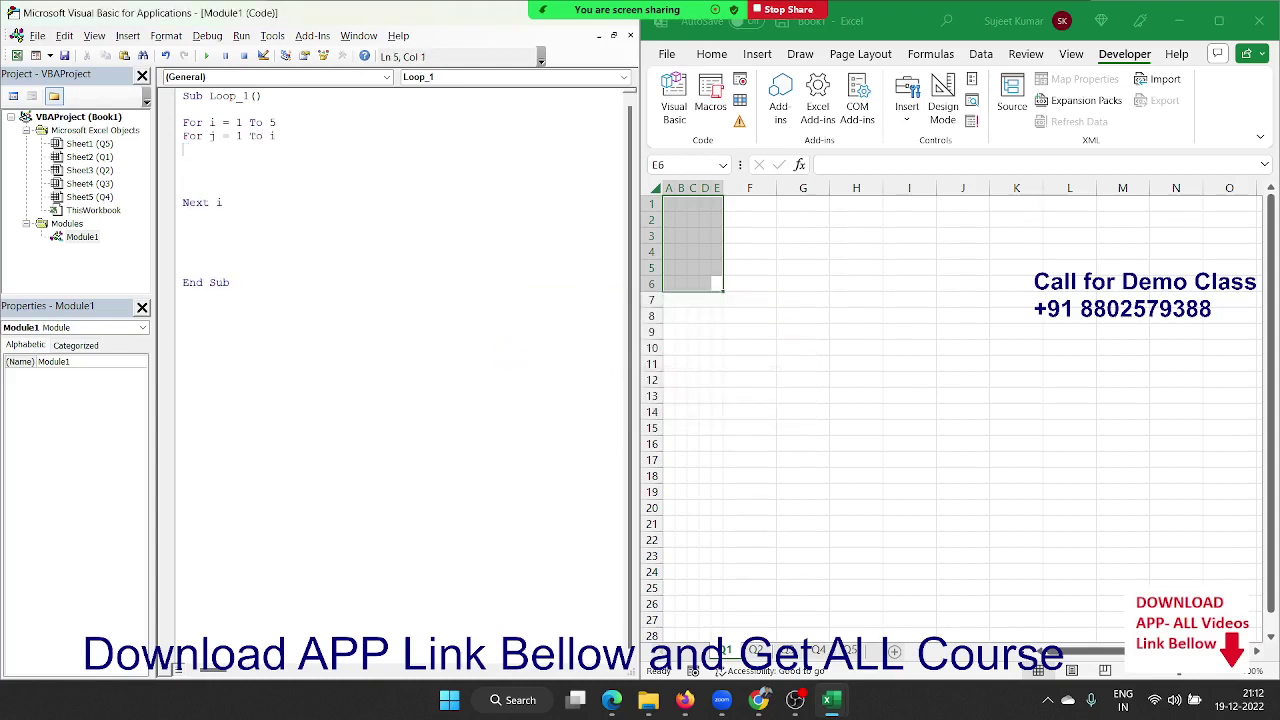
key(Return)
key(Down)
text(n)
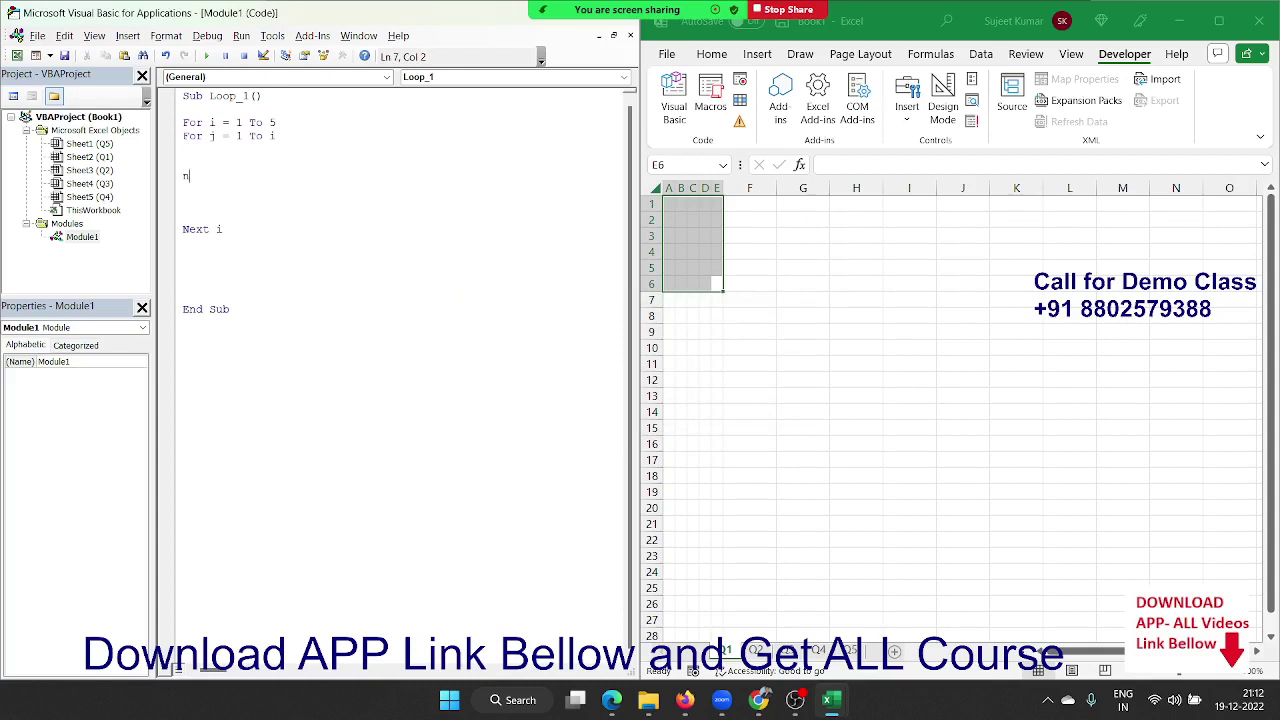
text(ext )
text(j)
Put Cells(i, j).Value = "*" inside the inner loop and run Loop_1
key(Up)
text(cells)
text(()
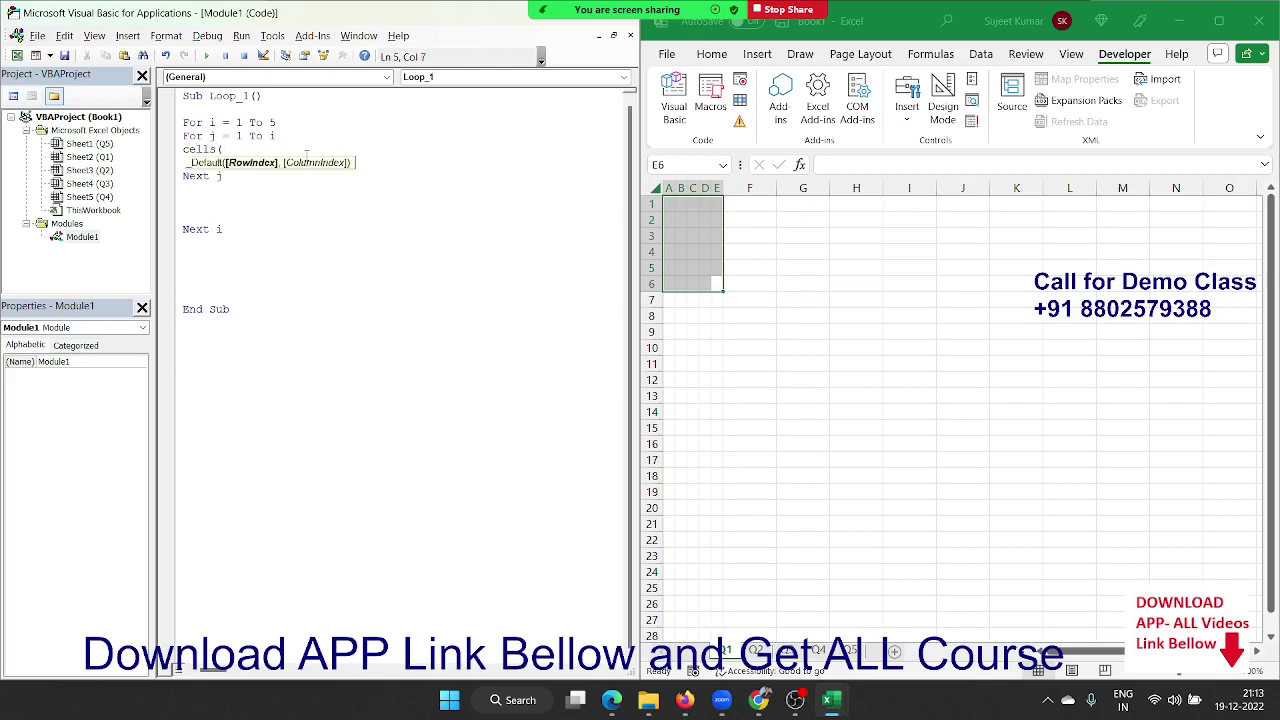
text(i,)
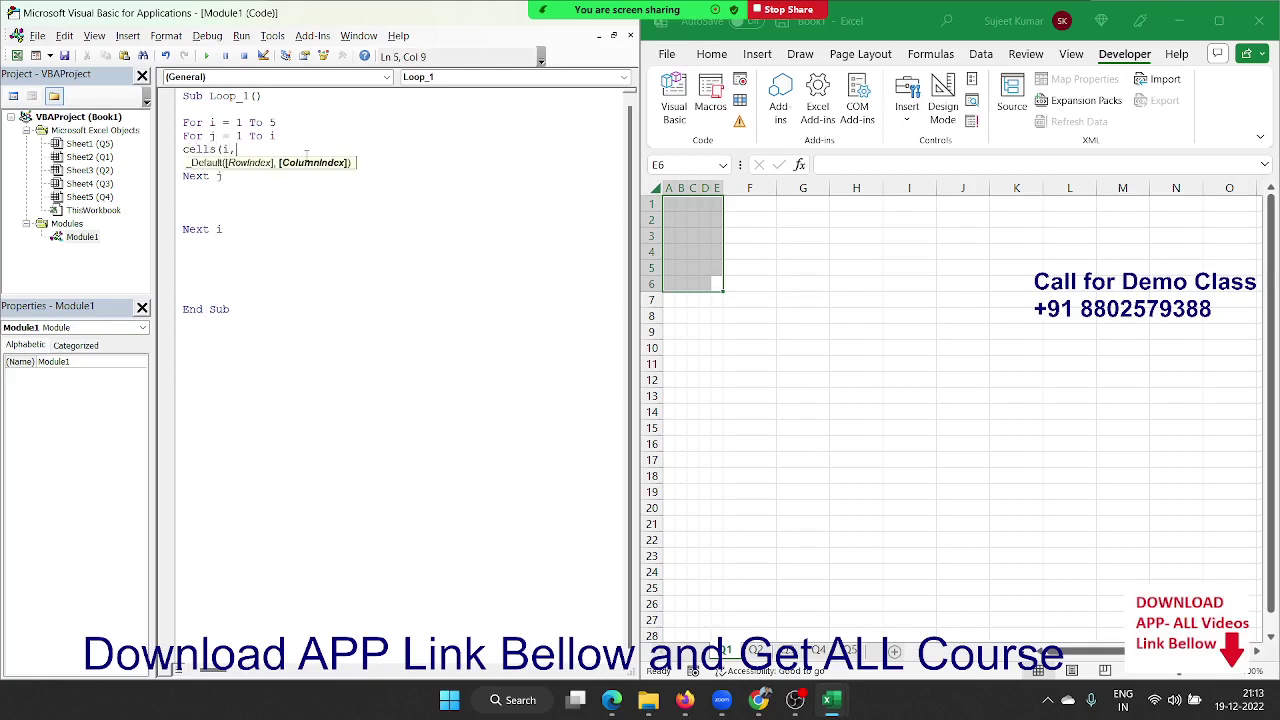
text(j).)
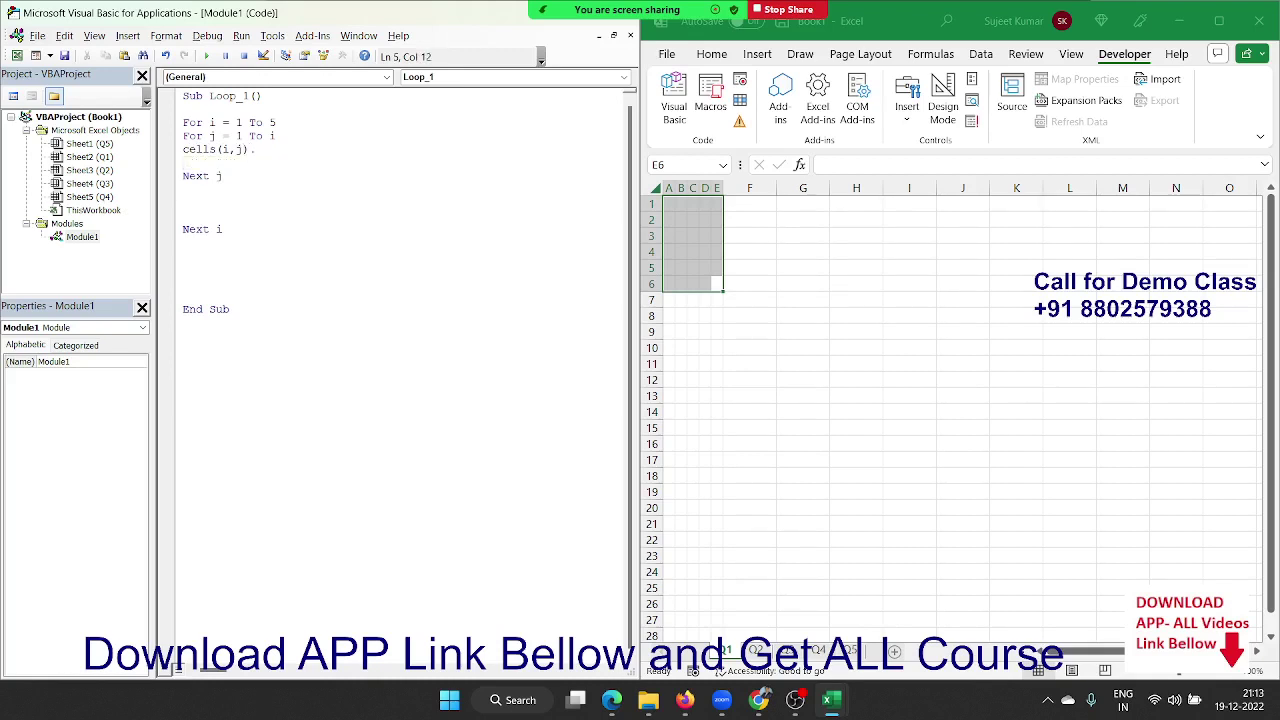
text(value)
text(="*")
key(Up)
key(Up)
key(Up)
key(Down)
key(Down)
click(206, 56)
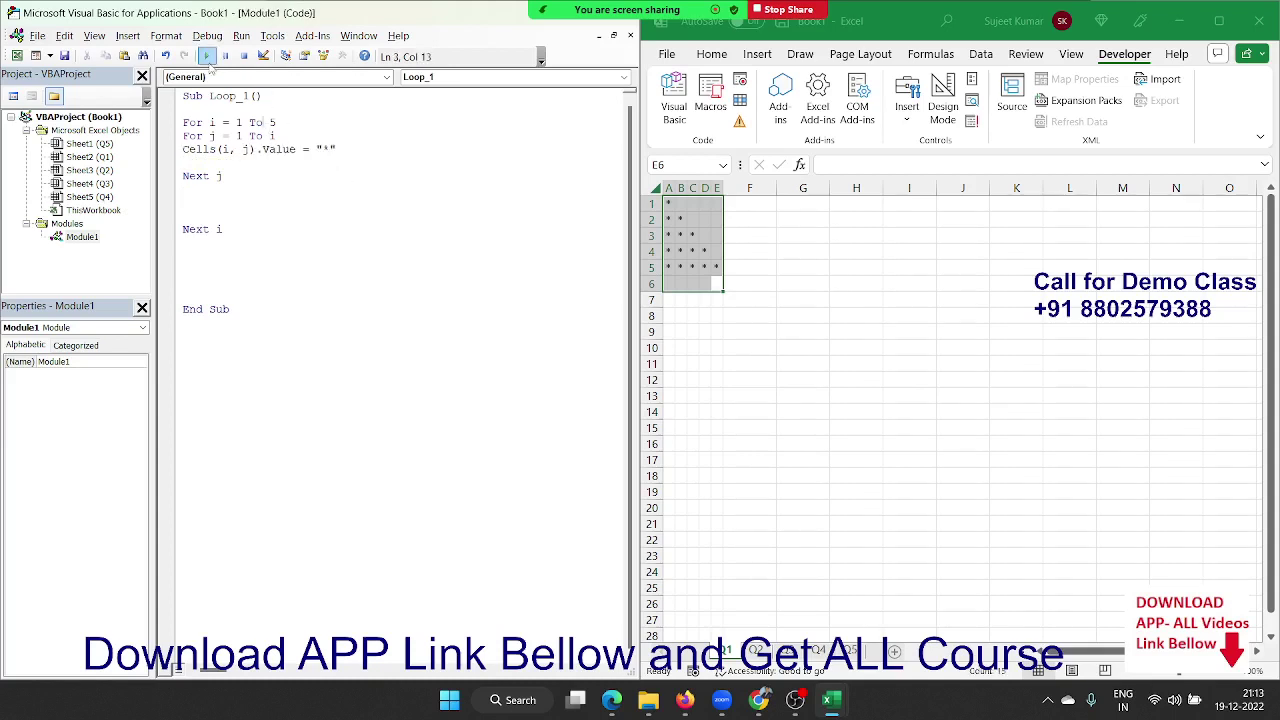
Copy the star triangle from A1:E5 and paste it at F1
click(679, 267)
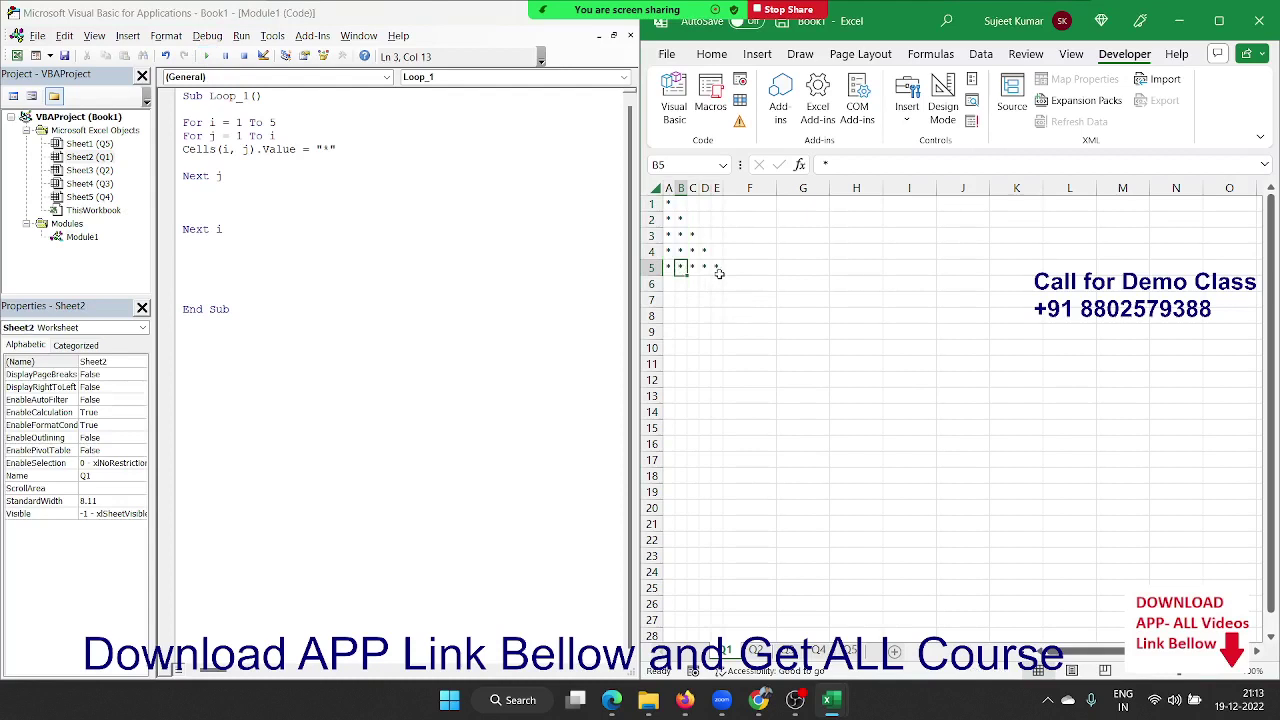
click(713, 267)
drag(713, 267, 659, 207)
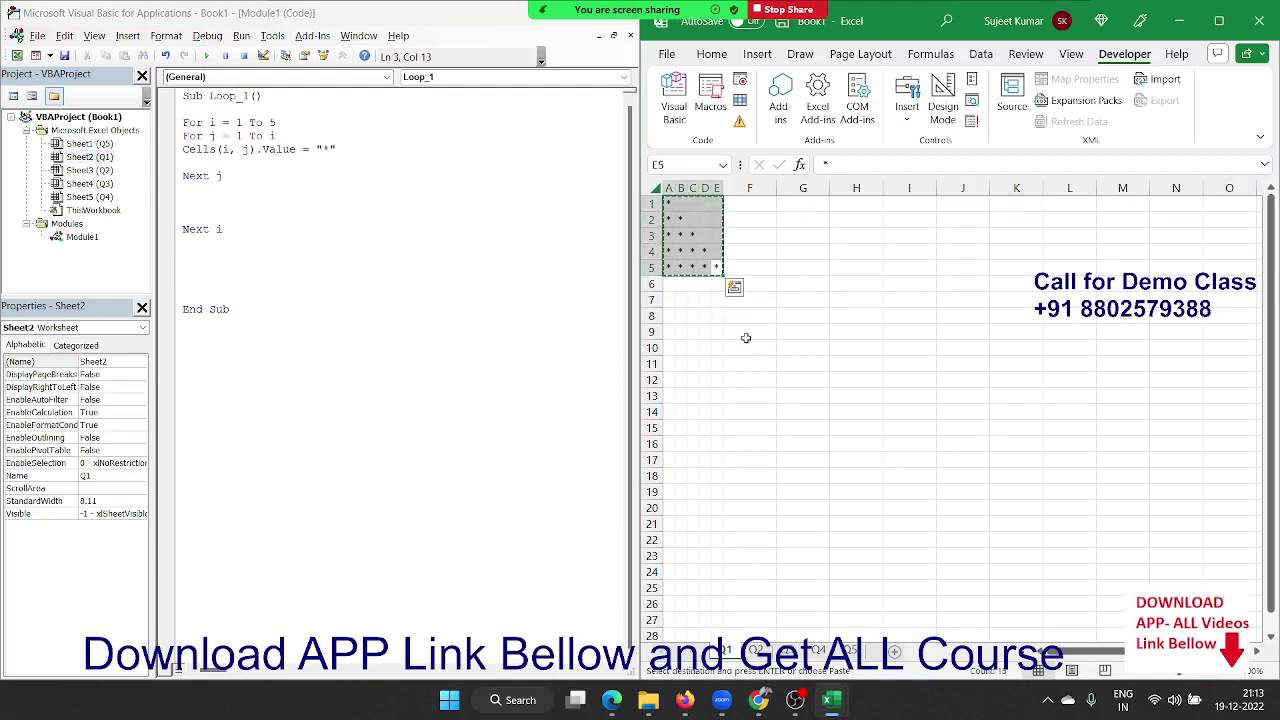
key(ctrl+c)
click(760, 213)
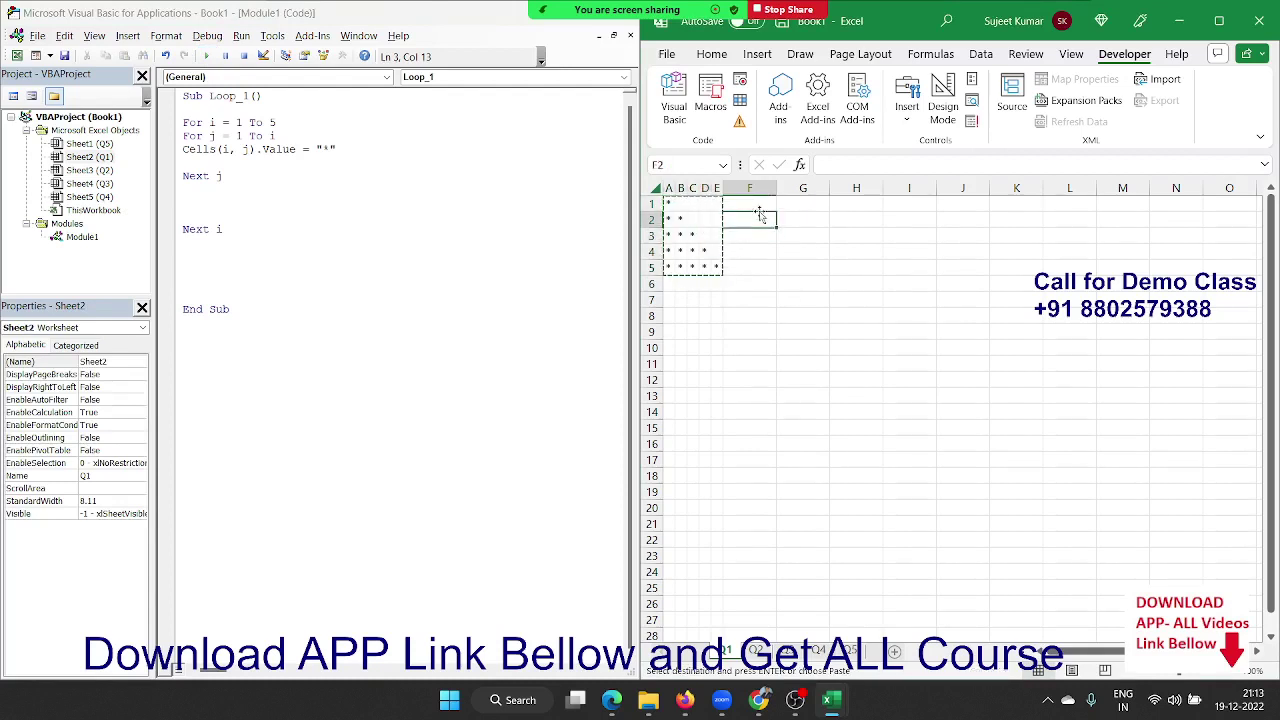
click(760, 205)
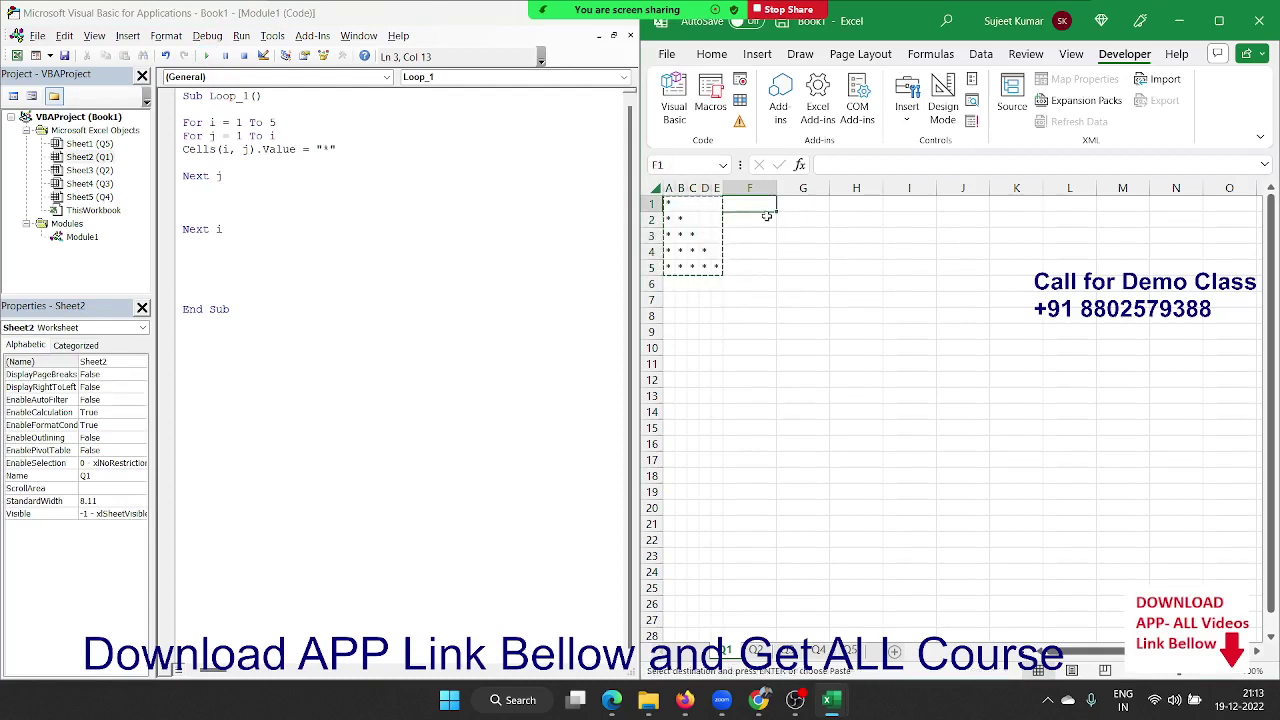
key(ctrl+v)
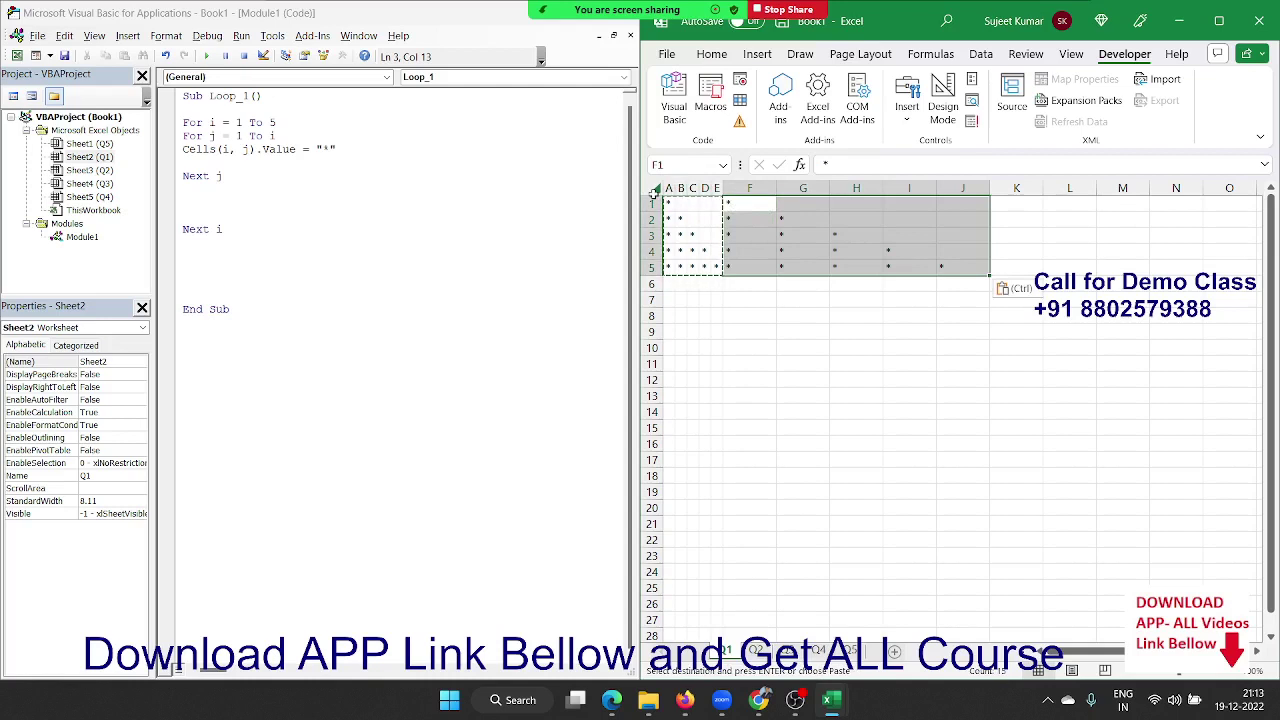
Autofit the sheet's columns and clear the original triangle in A1:E5
click(657, 189)
double_click(776, 188)
click(805, 301)
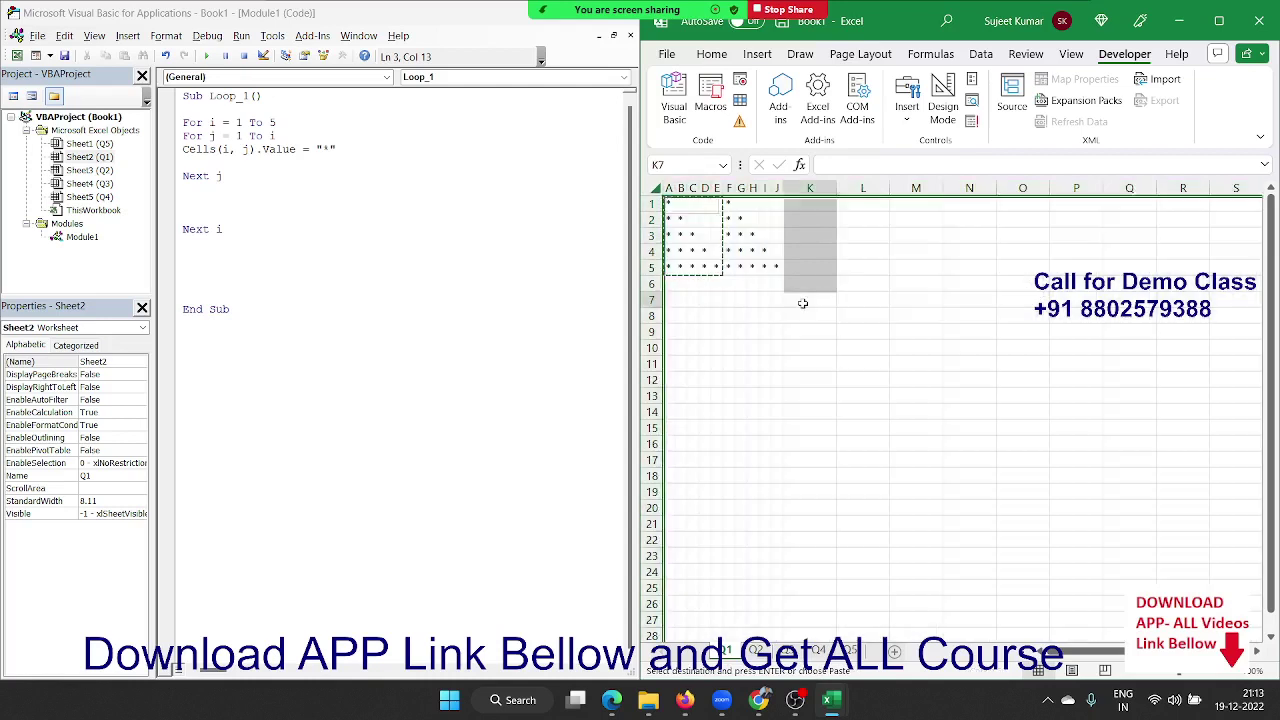
click(656, 204)
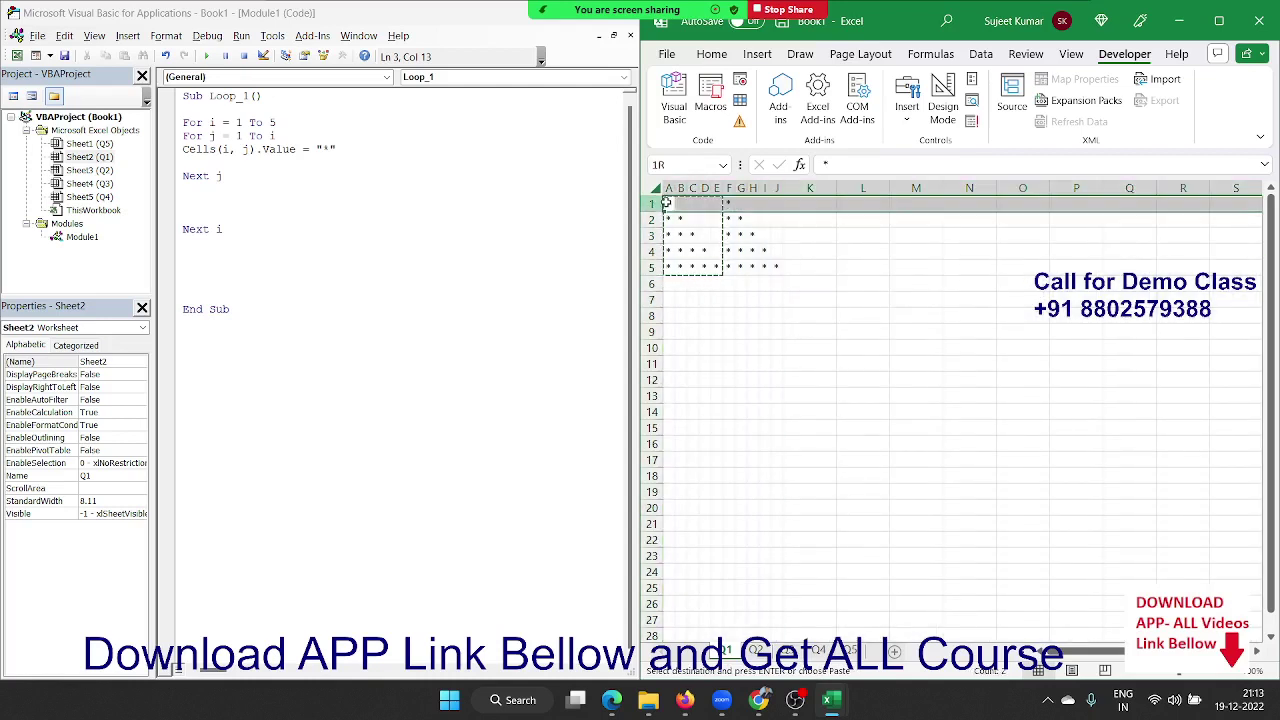
drag(671, 205, 714, 270)
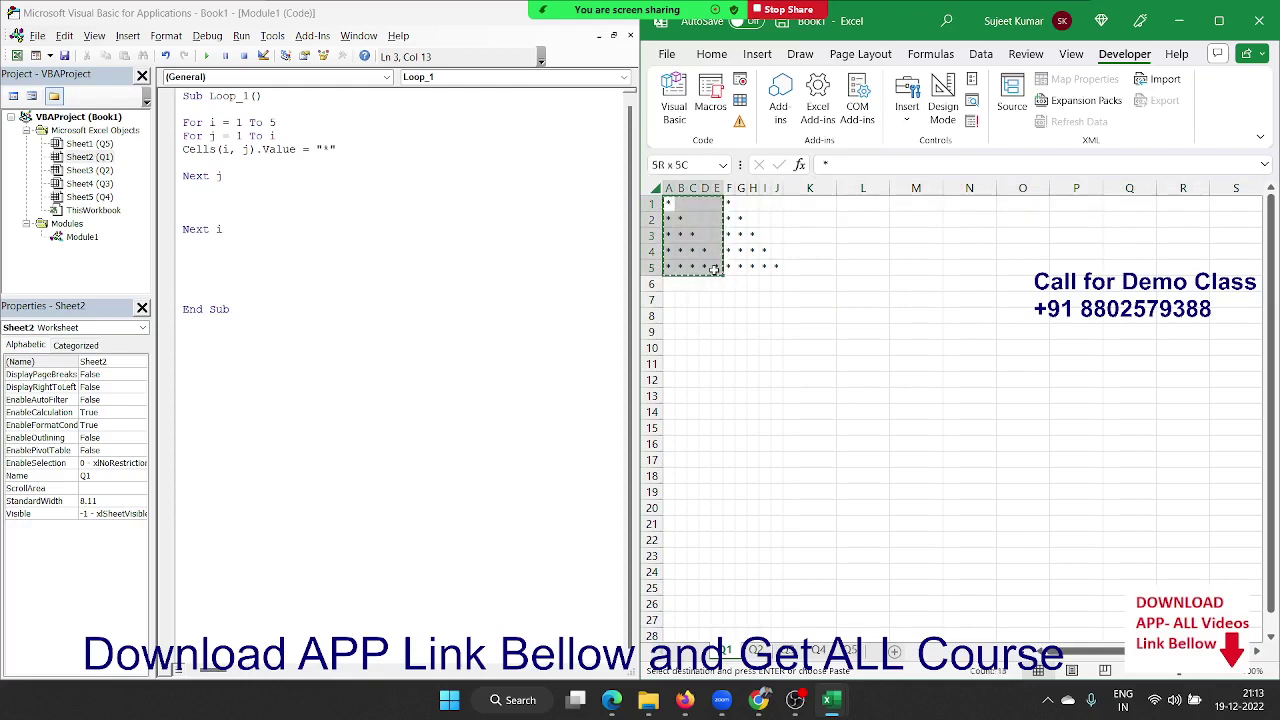
key(Delete)
click(729, 316)
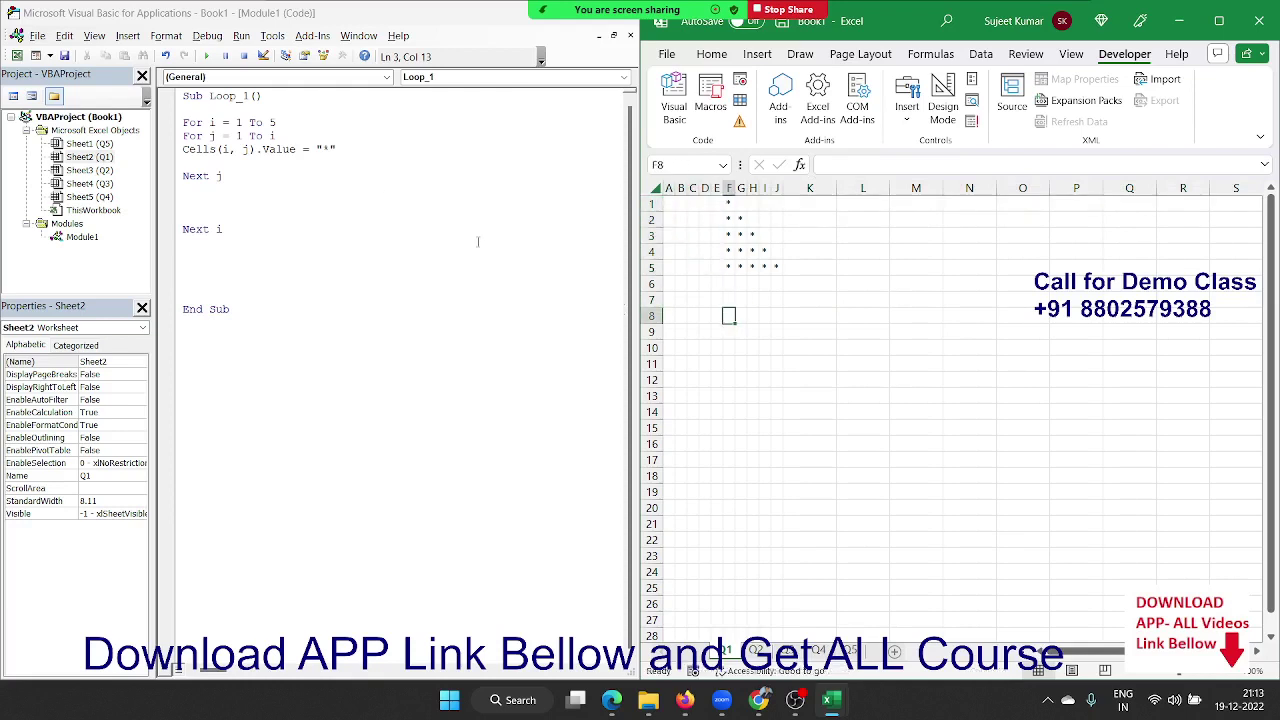
Change the Cells line to Cells(i, 5 + j) to shift output five columns right
click(241, 150)
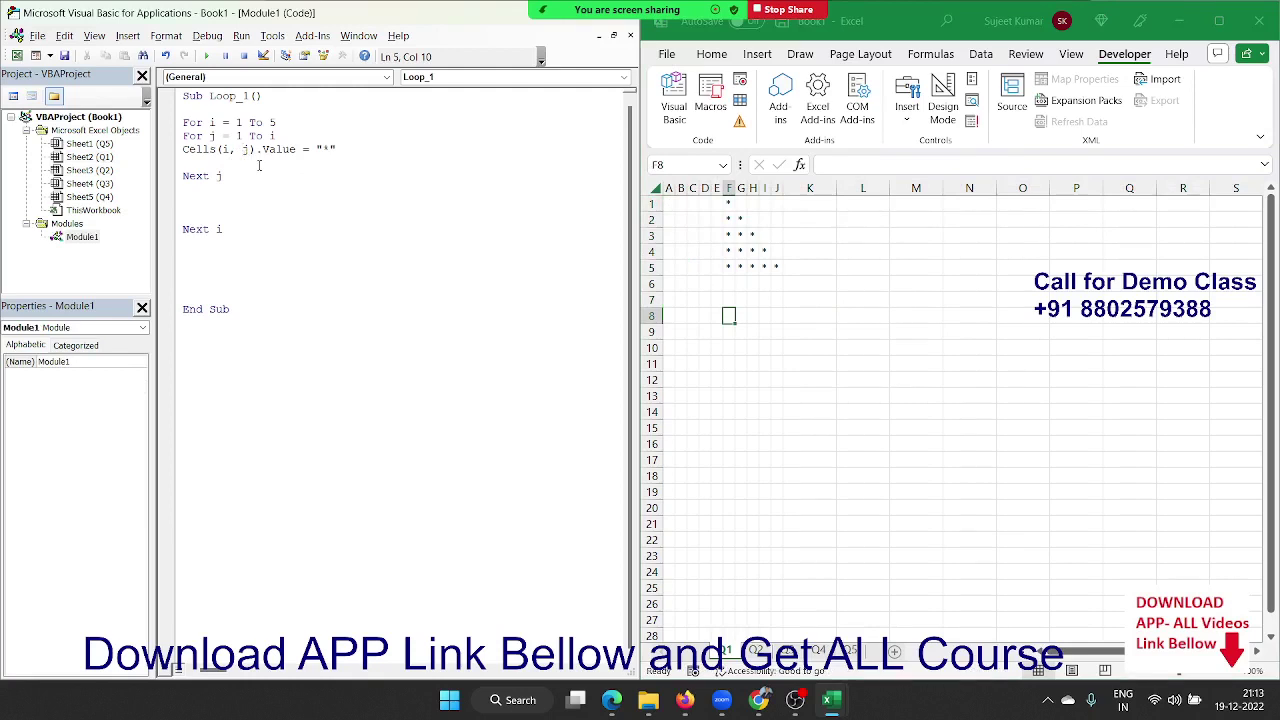
text(5 +)
key(Down)
Clear the old asterisks and rerun Loop_1 to draw the triangle in F1:J5
mouse_move(857, 279)
mouse_down()
mouse_move(704, 244)
mouse_move(702, 204)
mouse_up()
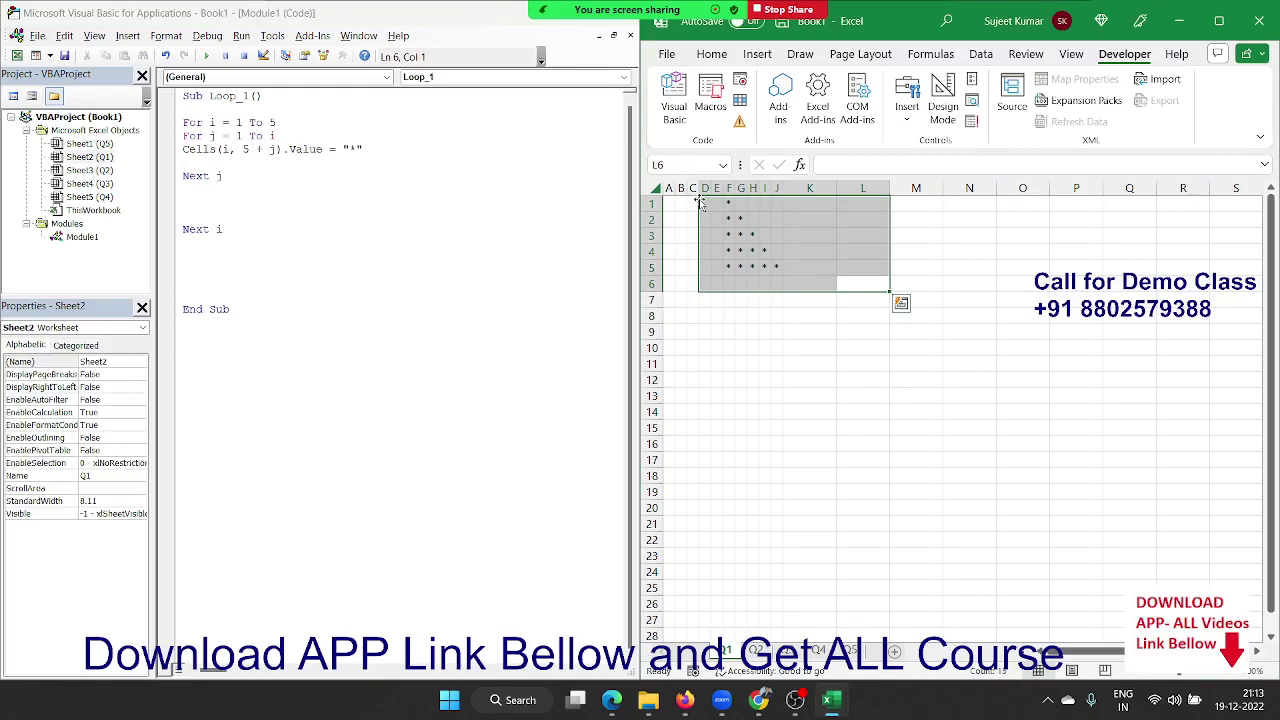
key(Delete)
click(600, 189)
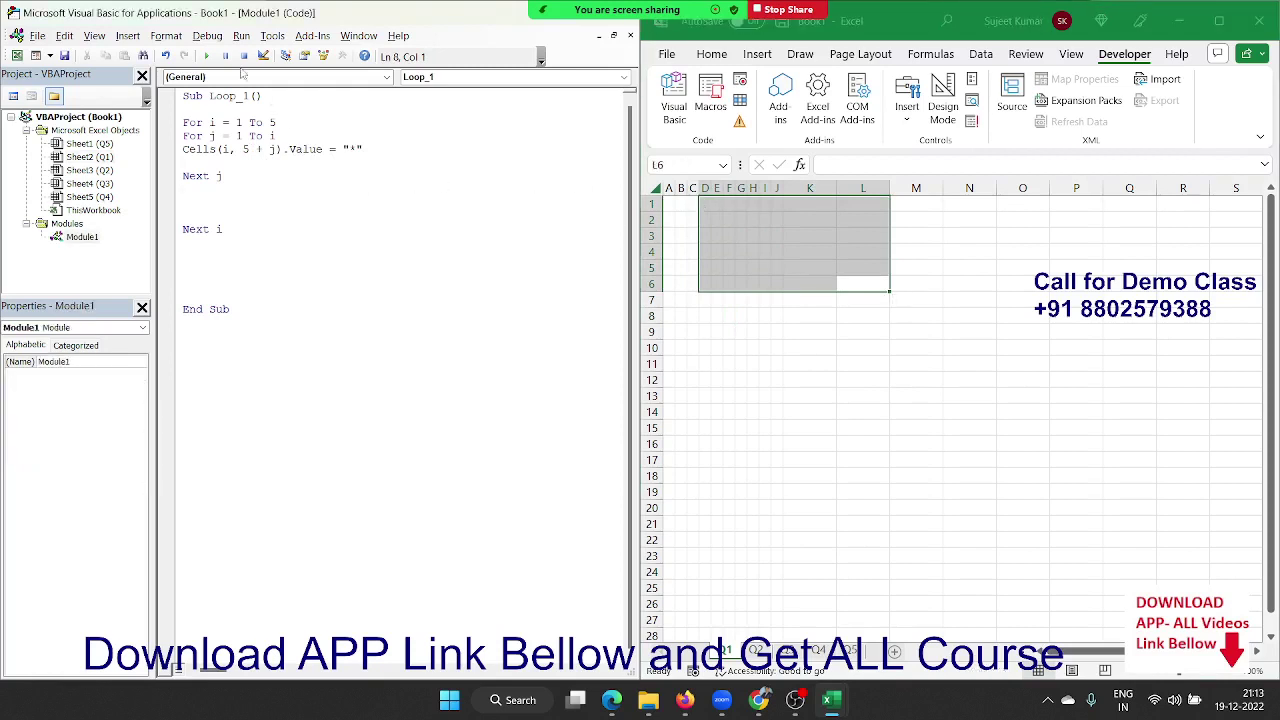
click(208, 55)
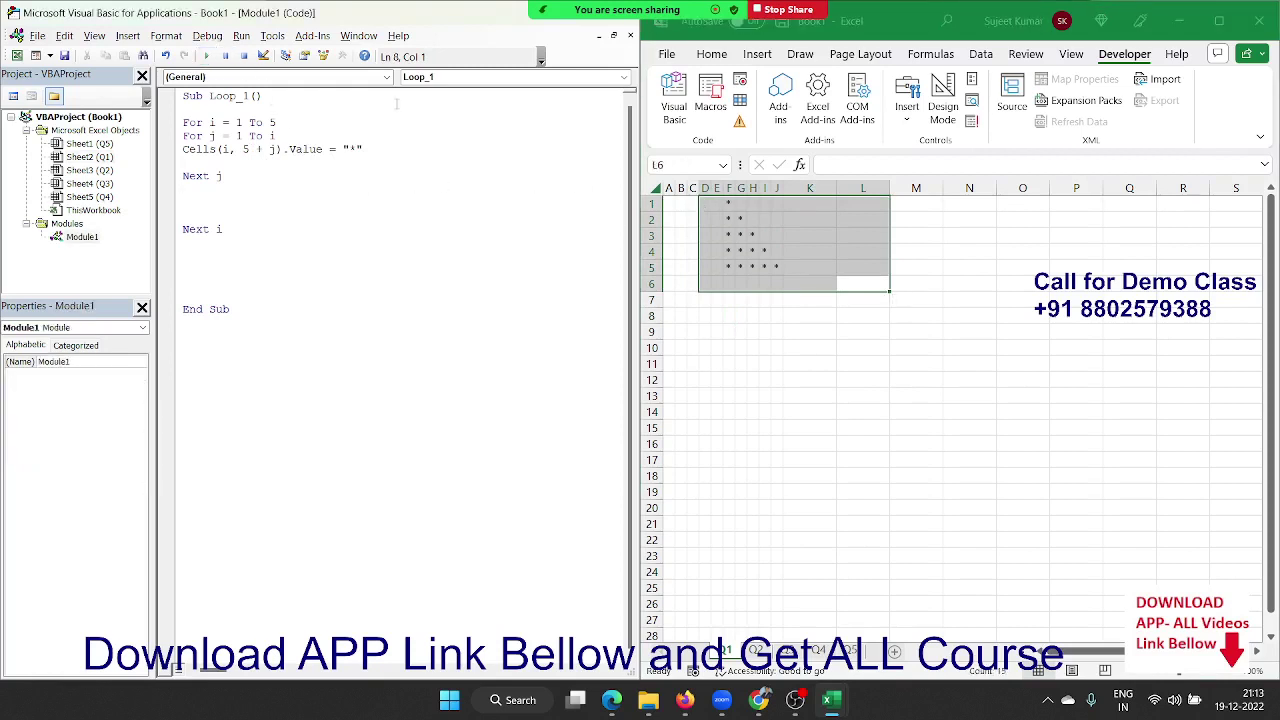
click(822, 315)
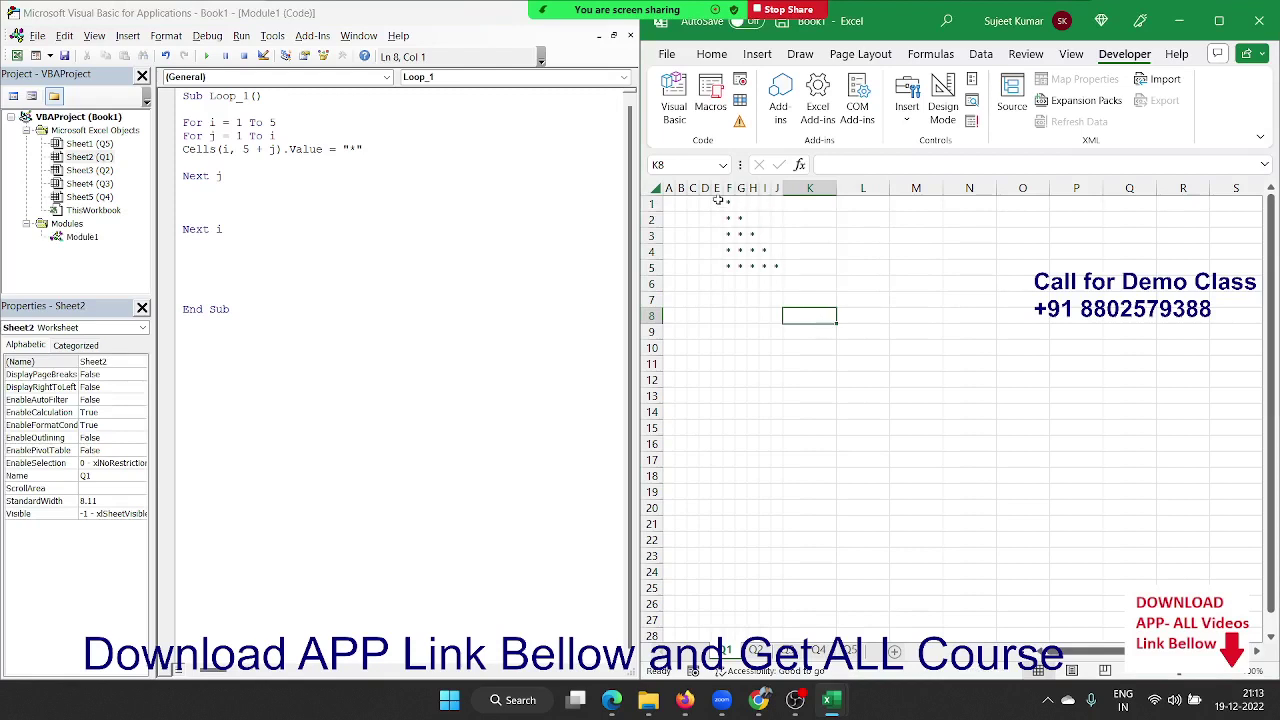
drag(716, 202, 647, 267)
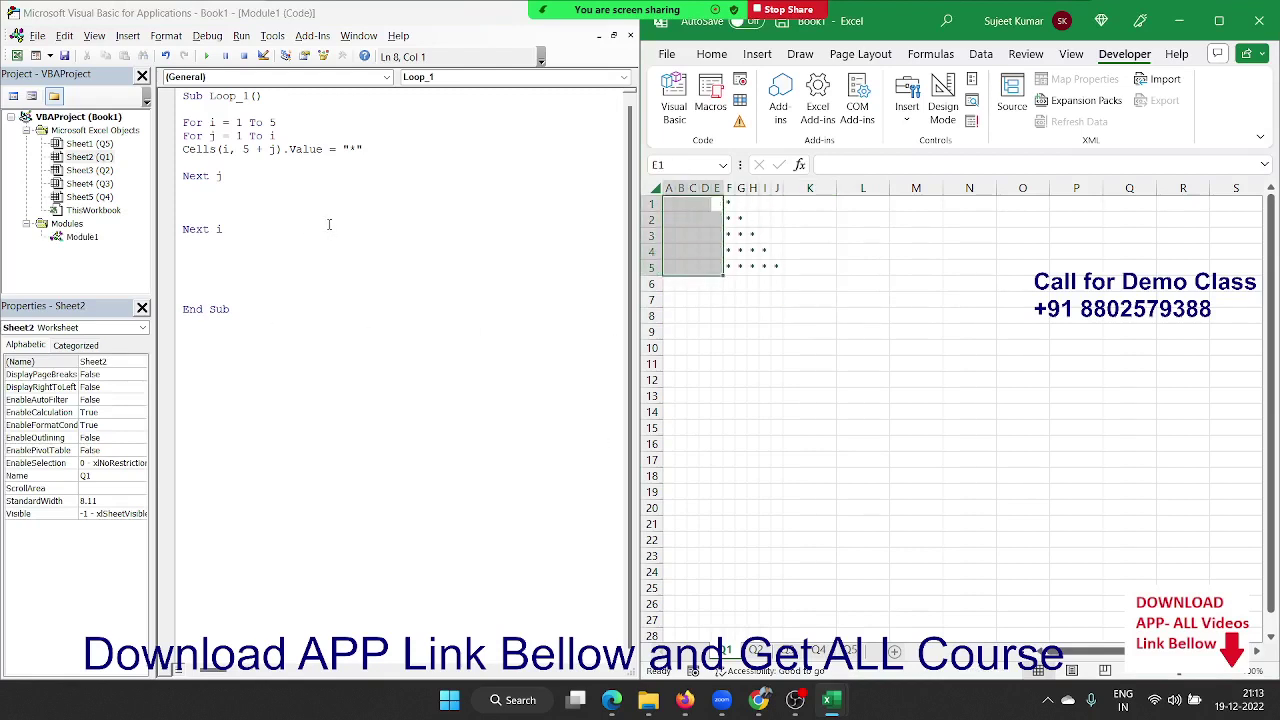
click(232, 160)
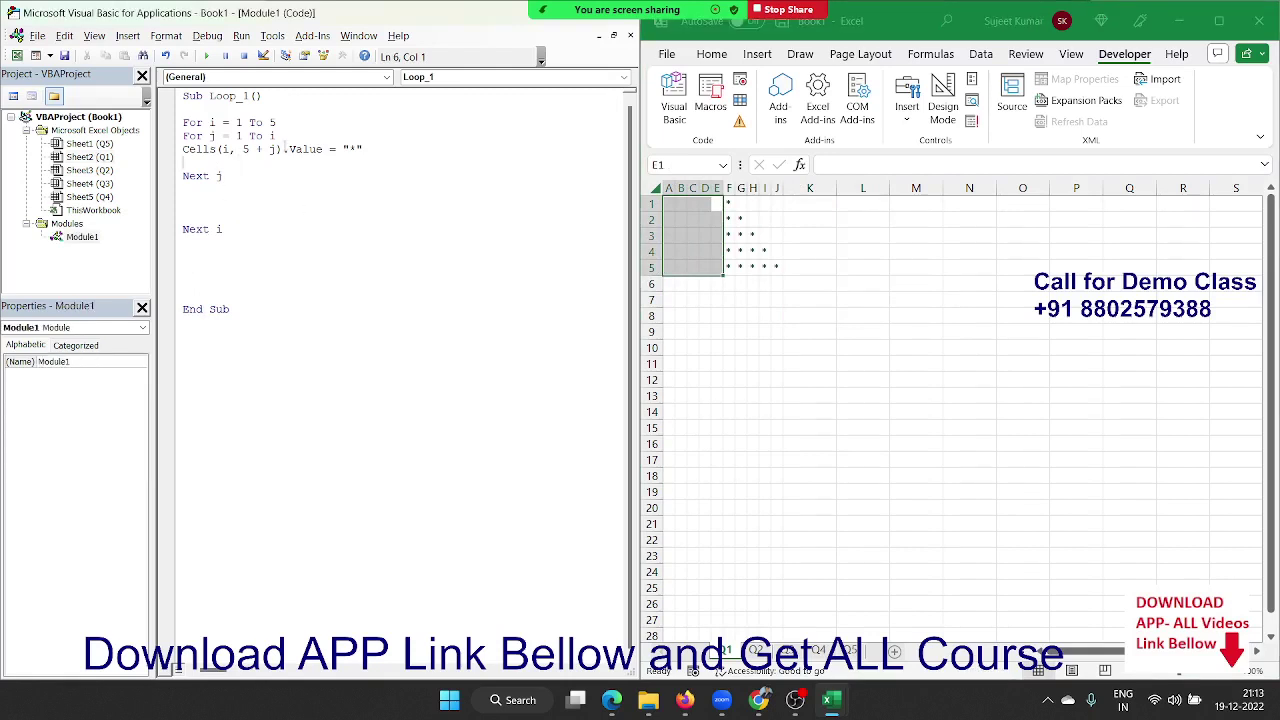
Duplicate the Cells line as Cells(i, 6 - j).Value = "*" and run the macro to mirror the triangle
key(shift+Down)
key(ctrl+c)
key(Right)
key(ctrl+v)
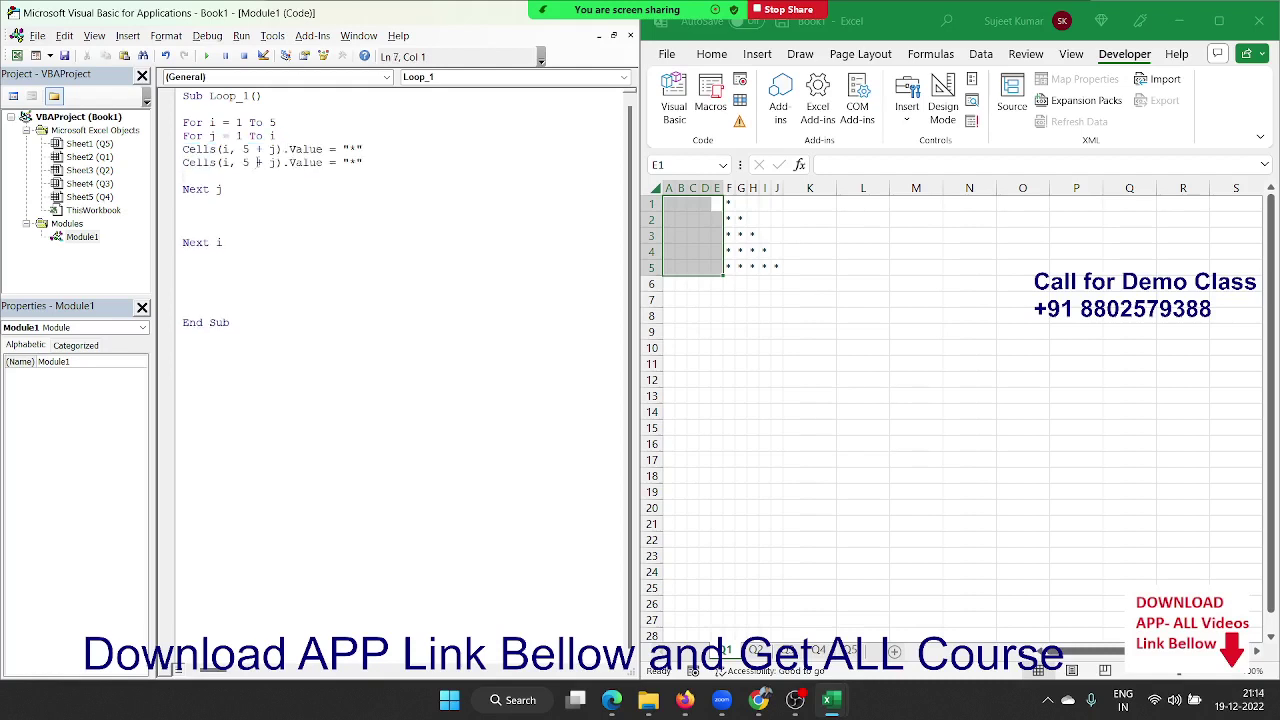
double_click(245, 163)
text(6)
key(BackSpace)
key(BackSpace)
click(252, 197)
click(207, 56)
Select the asterisk pyramid on the worksheet and delete it
click(809, 380)
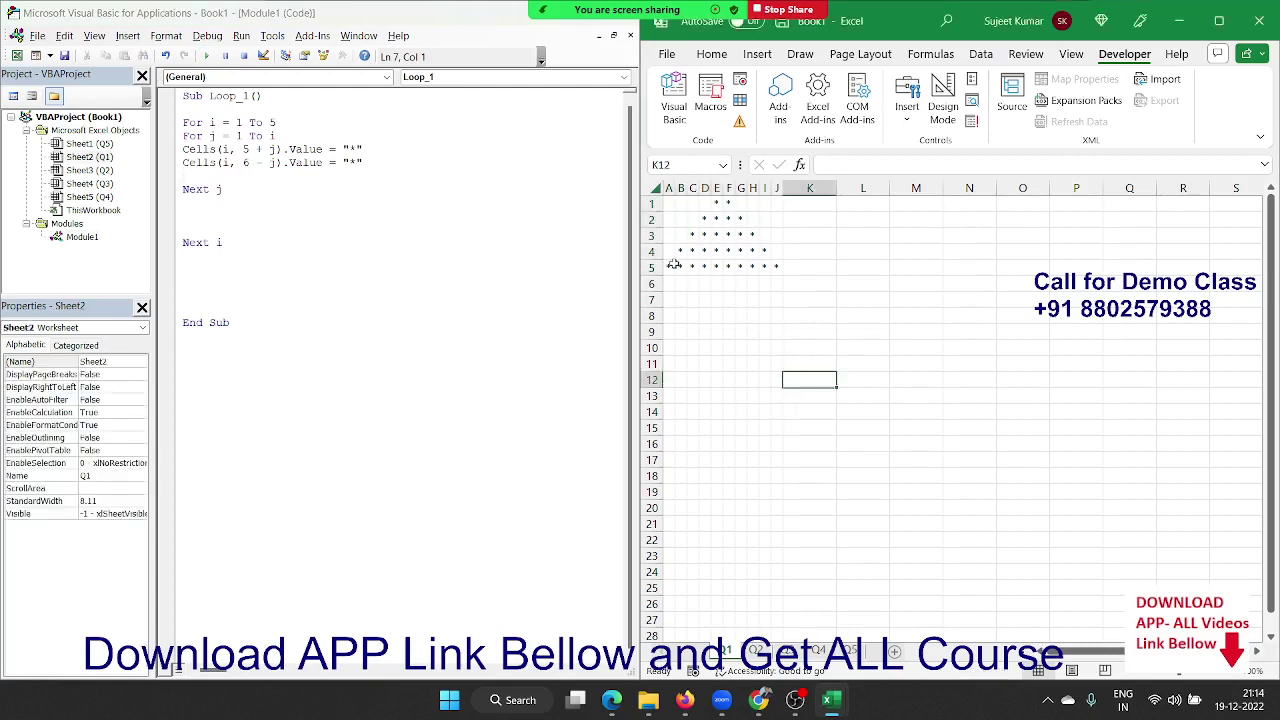
drag(674, 264, 790, 250)
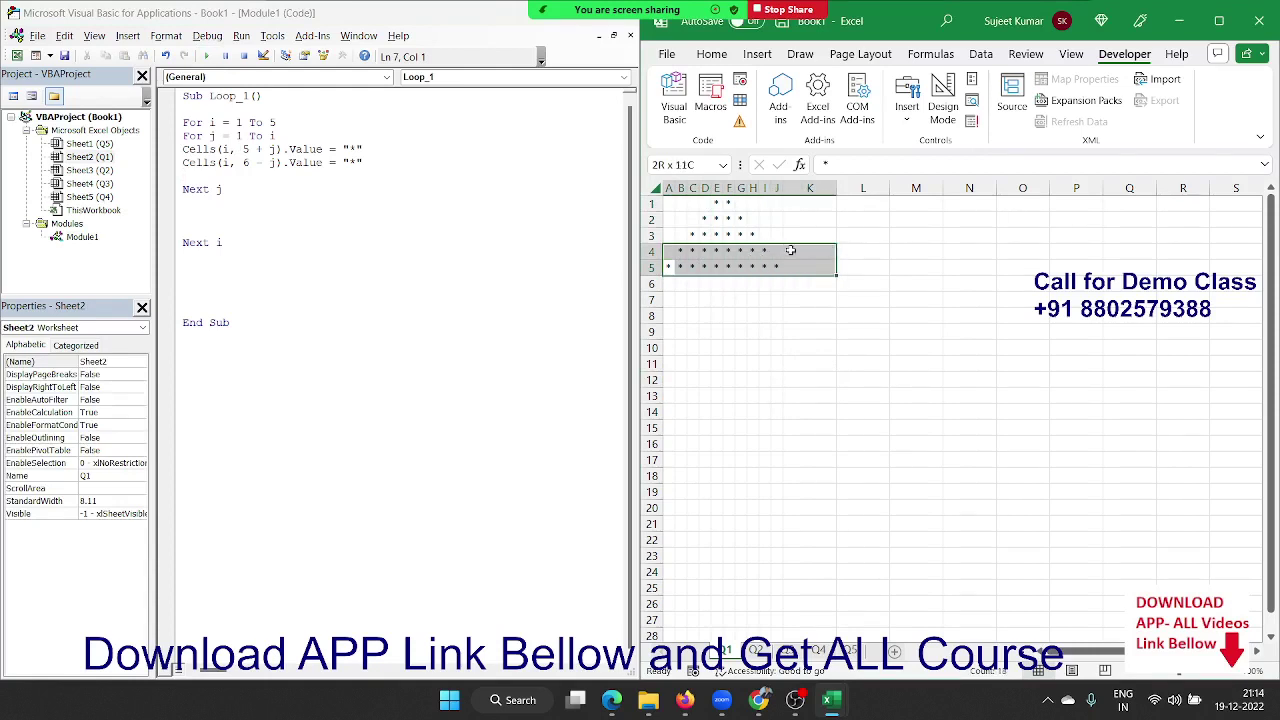
drag(790, 250, 758, 218)
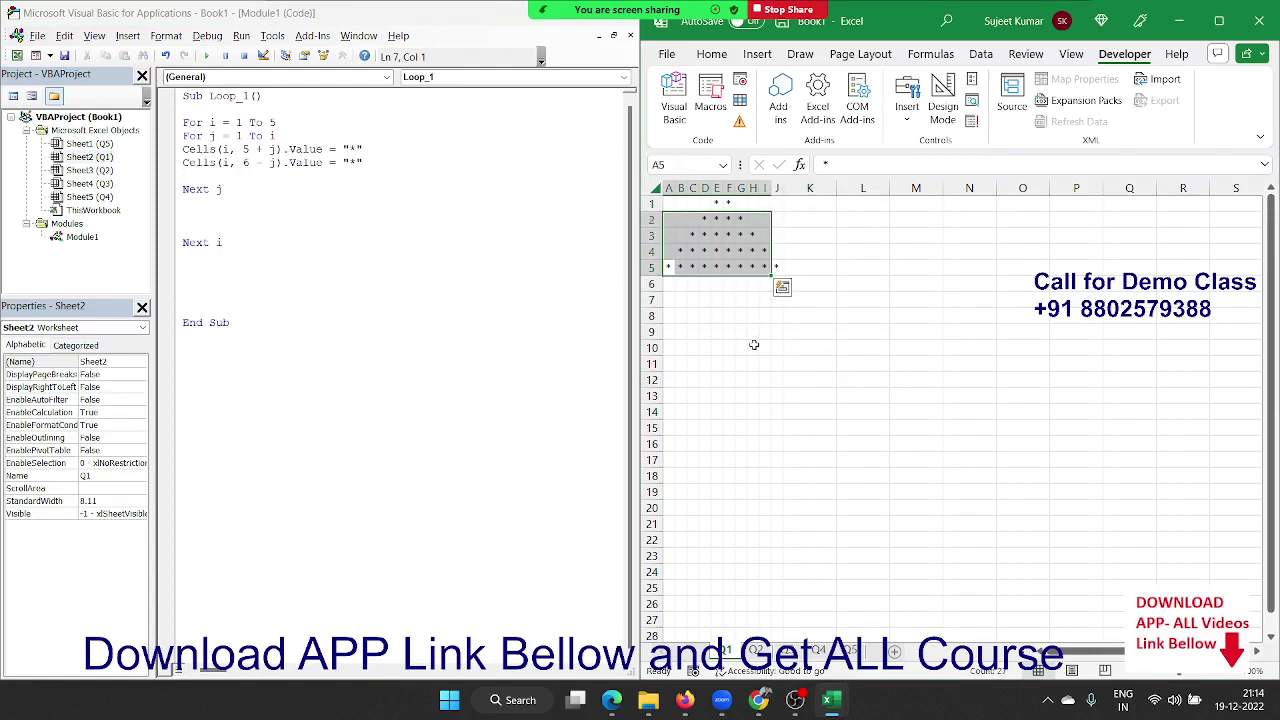
click(755, 364)
click(721, 204)
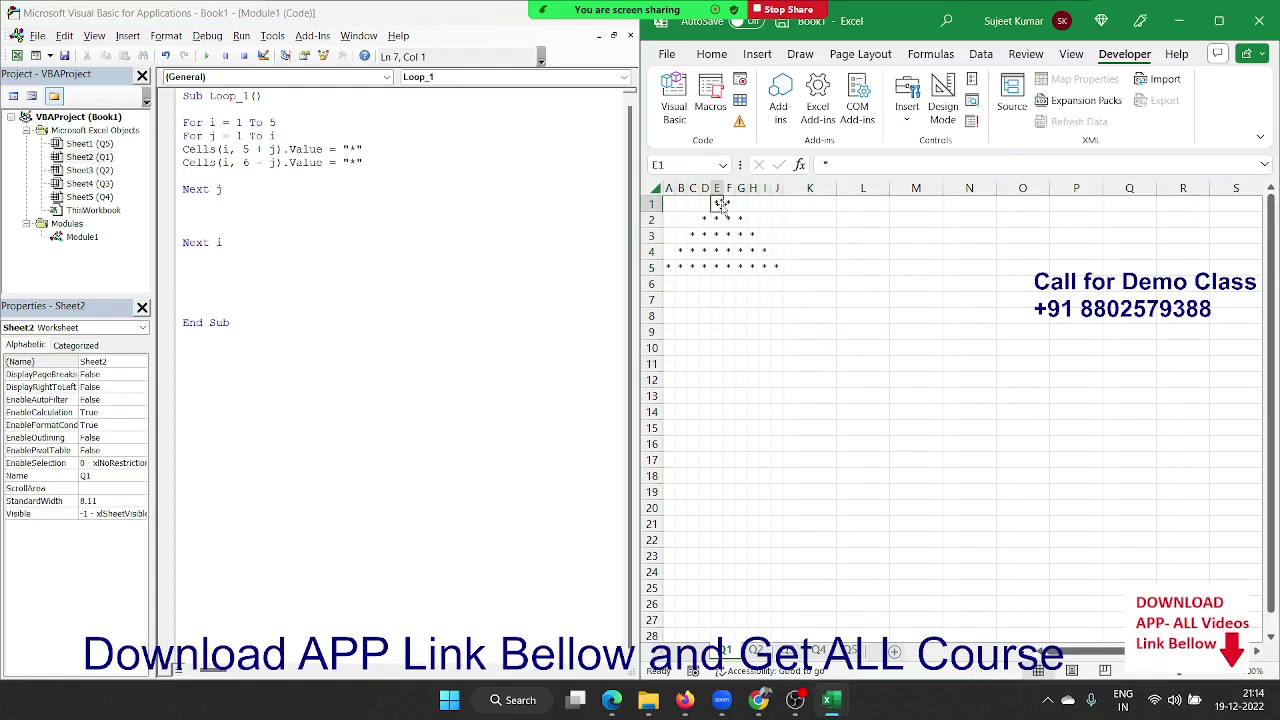
click(749, 266)
drag(775, 266, 666, 206)
key(Delete)
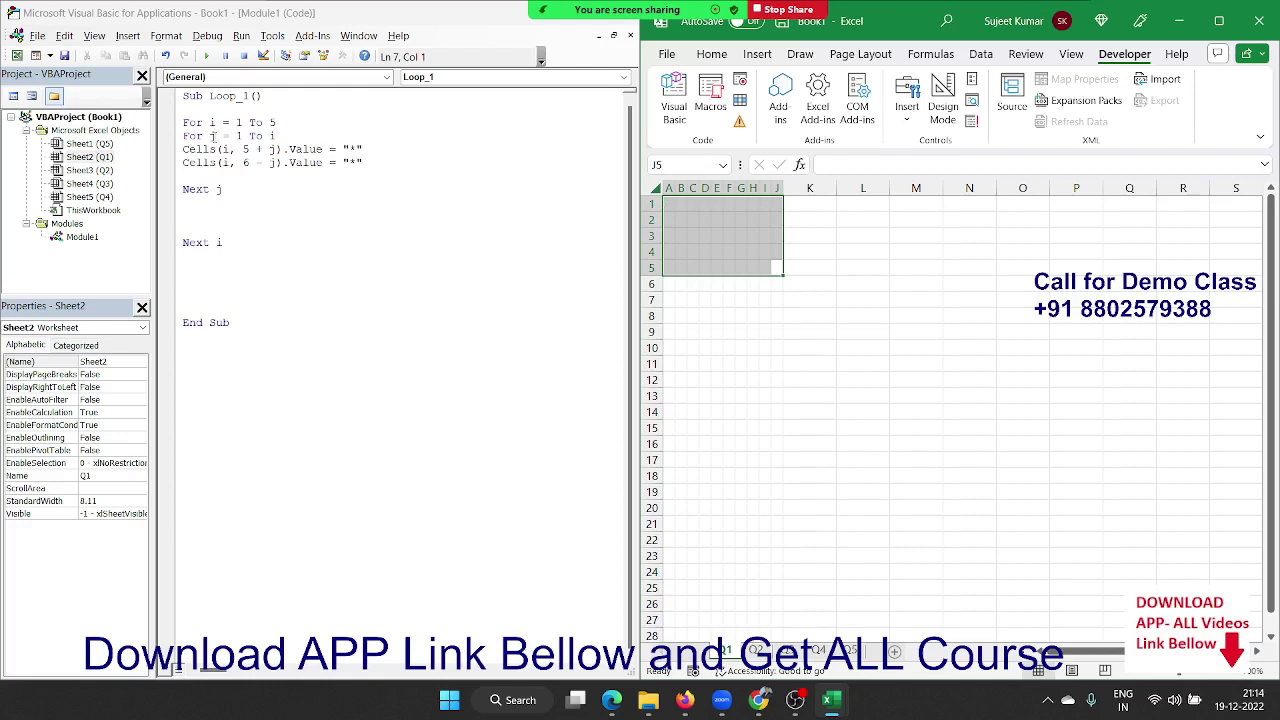
click(216, 296)
key(ctrl+a)
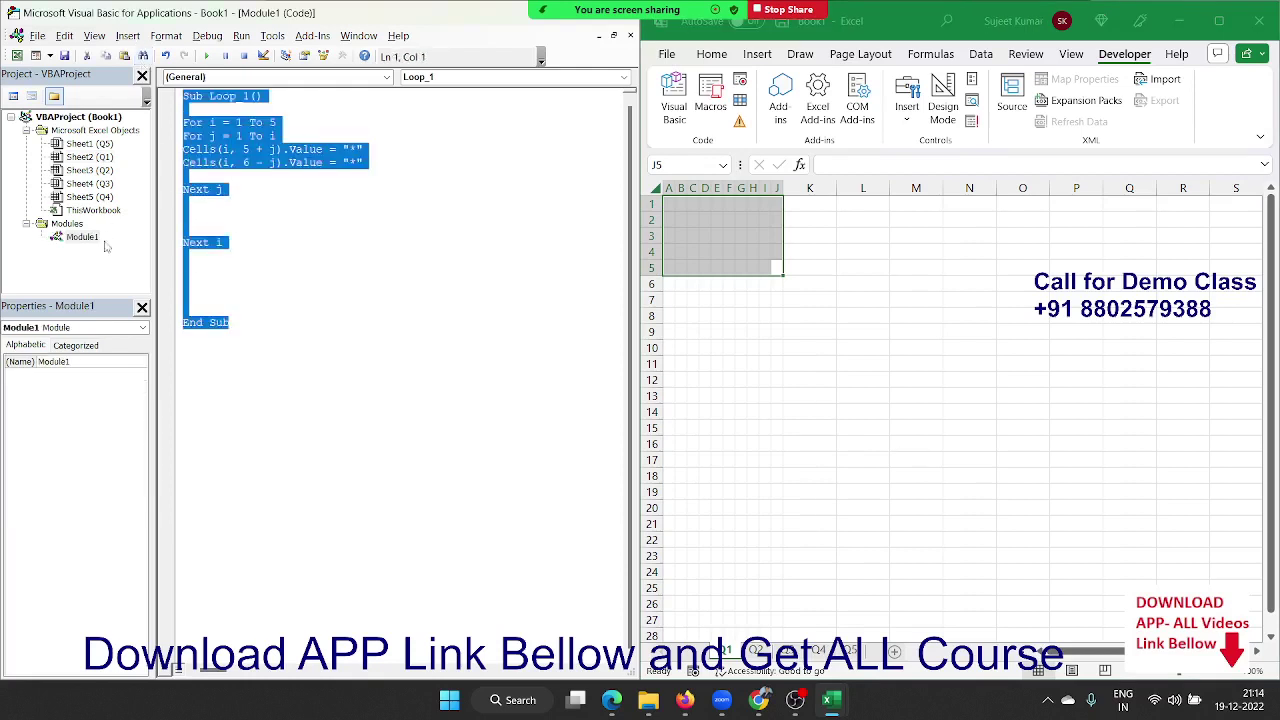
Paste a copy of the whole macro below End Sub and delete its two Cells lines
key(ctrl+c)
click(186, 358)
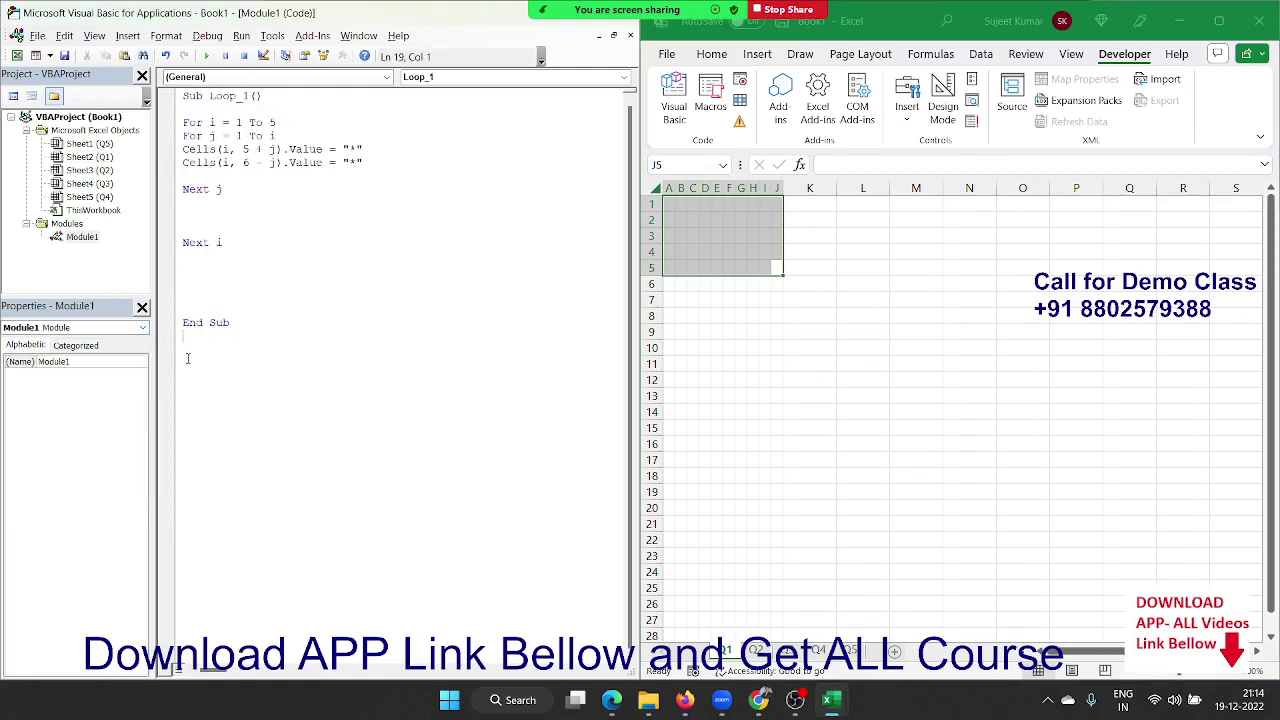
key(ctrl+v)
click(177, 391)
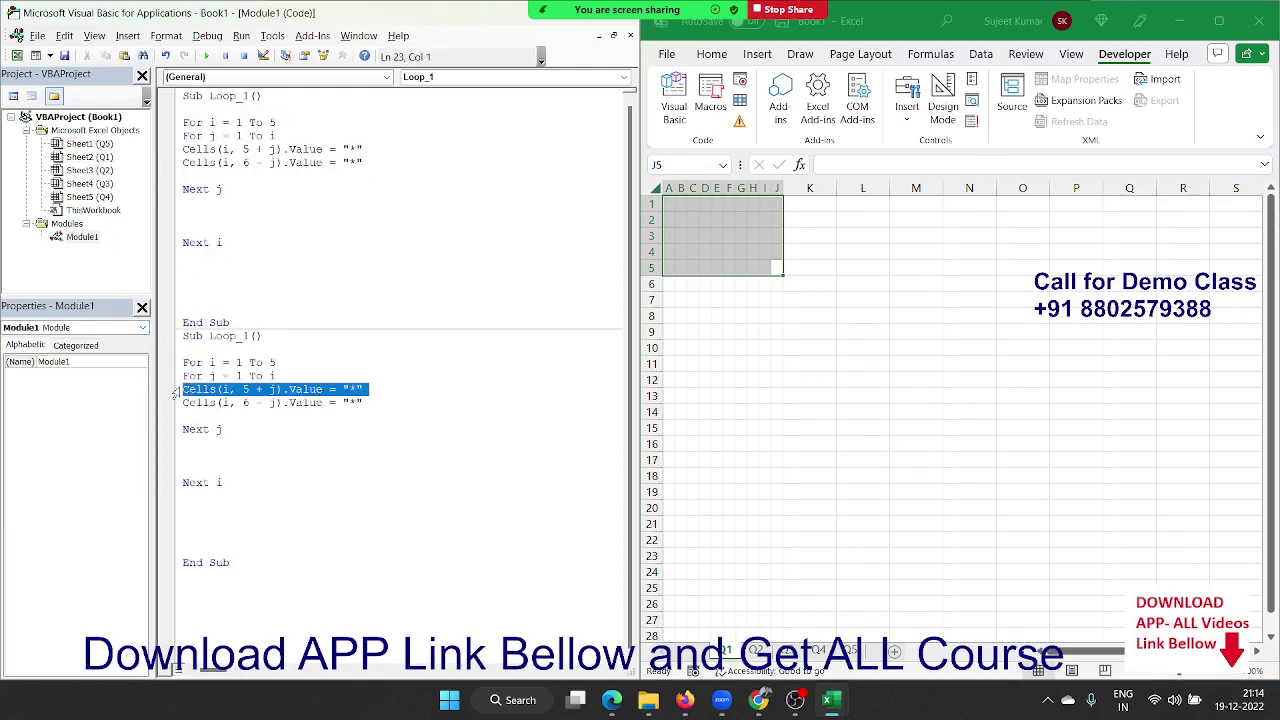
drag(185, 395, 205, 410)
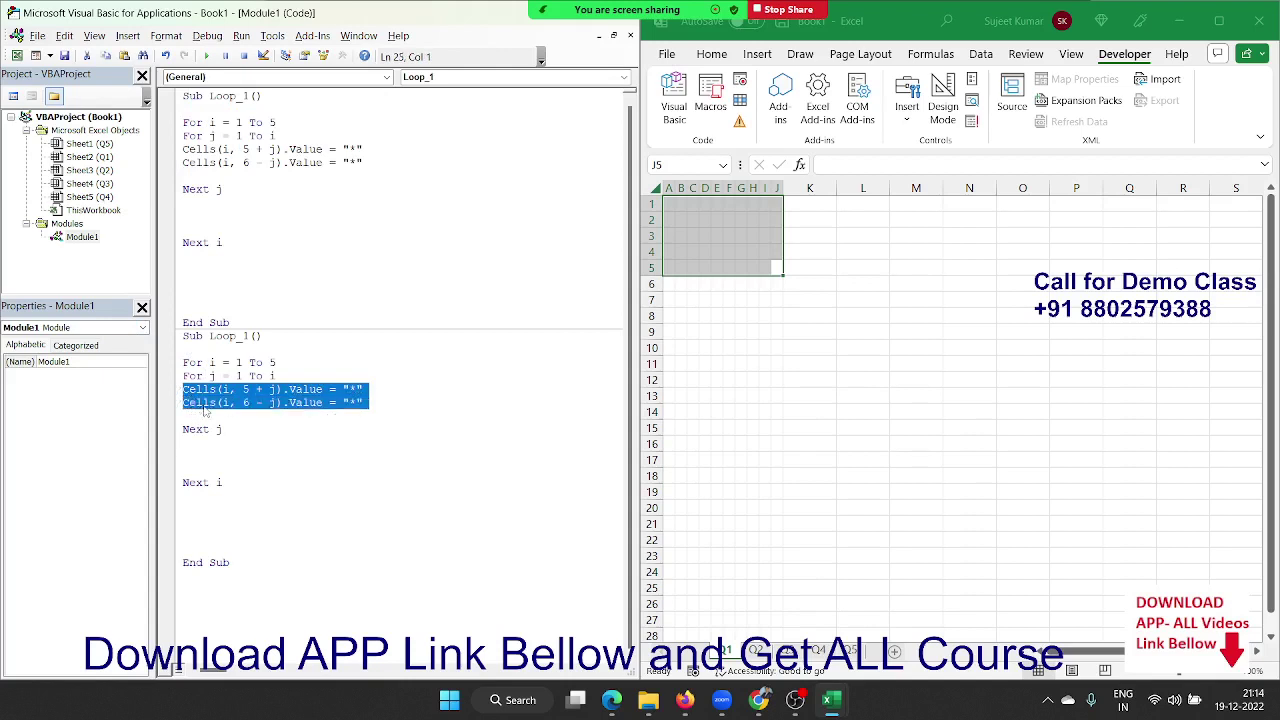
key(Delete)
Change the copy's inner loop to For j = 1 To 5 + i
click(209, 377)
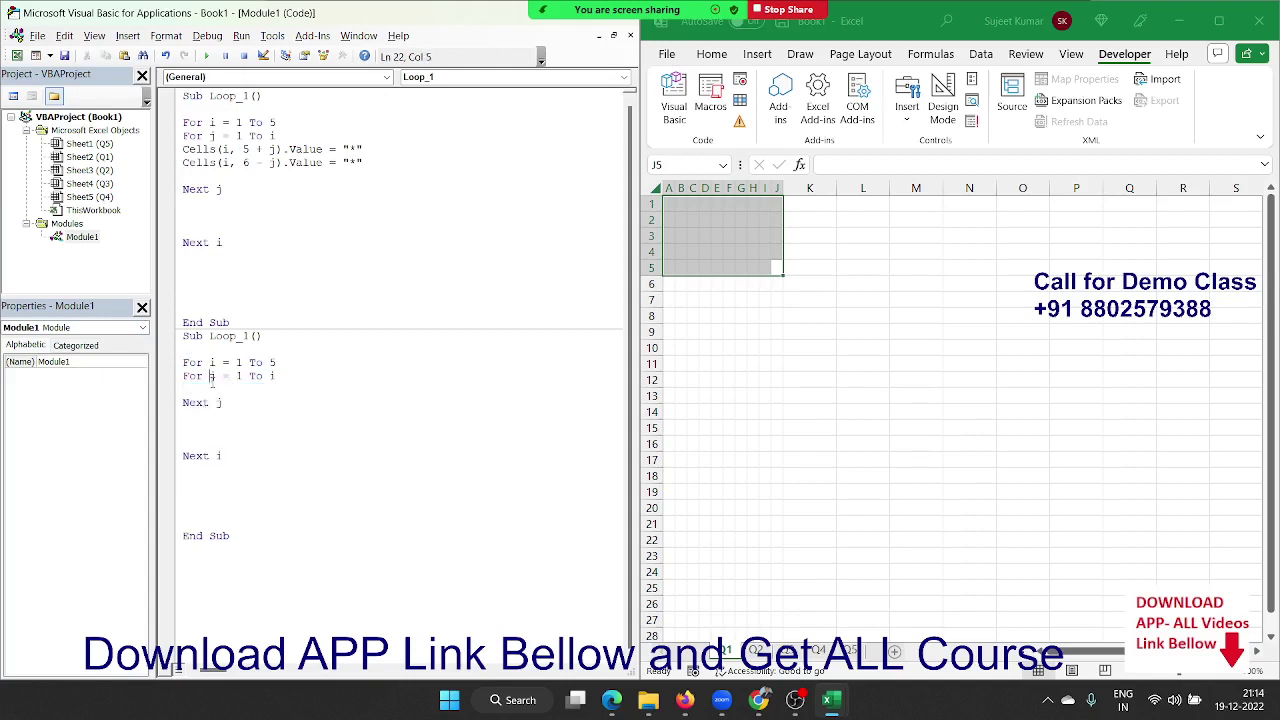
click(238, 384)
double_click(272, 377)
key(Left)
text(5+)
key(Down)
Add Cells(i, j).Value = "*" inside the copy's inner loop
key(Return)
key(Return)
key(Return)
key(Up)
key(Up)
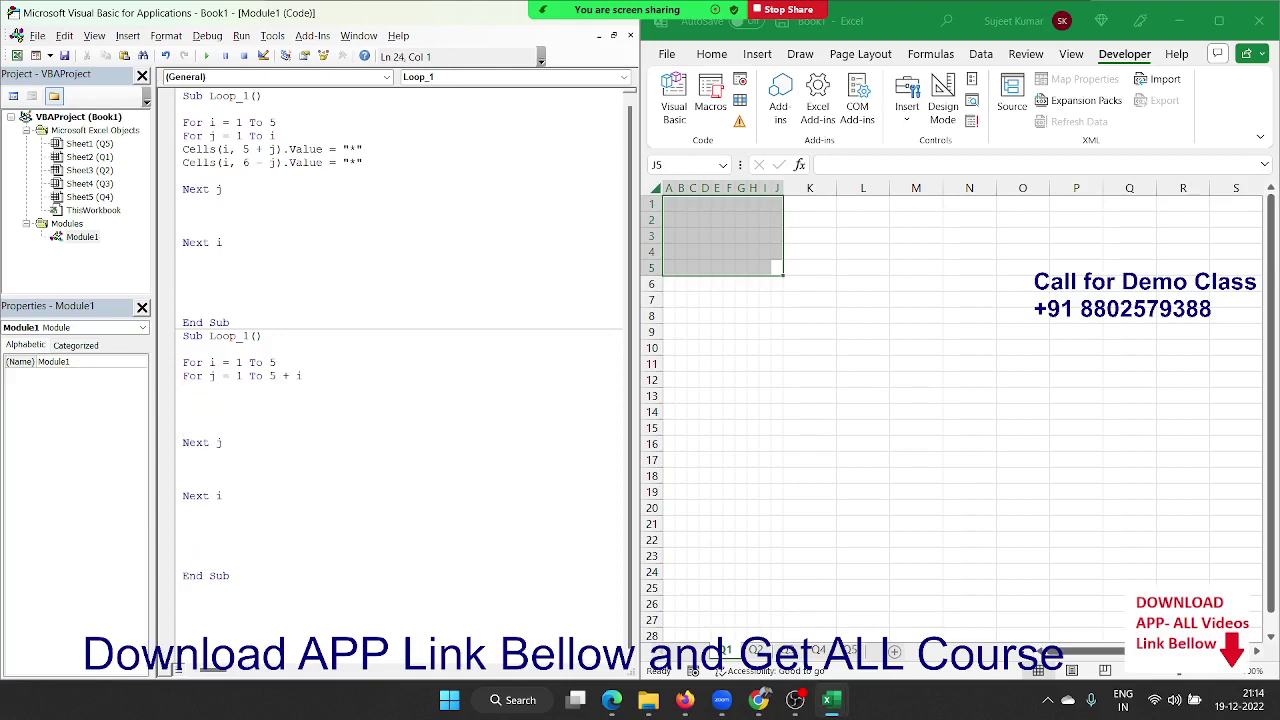
text(cels)
key(BackSpace)
text(ls()
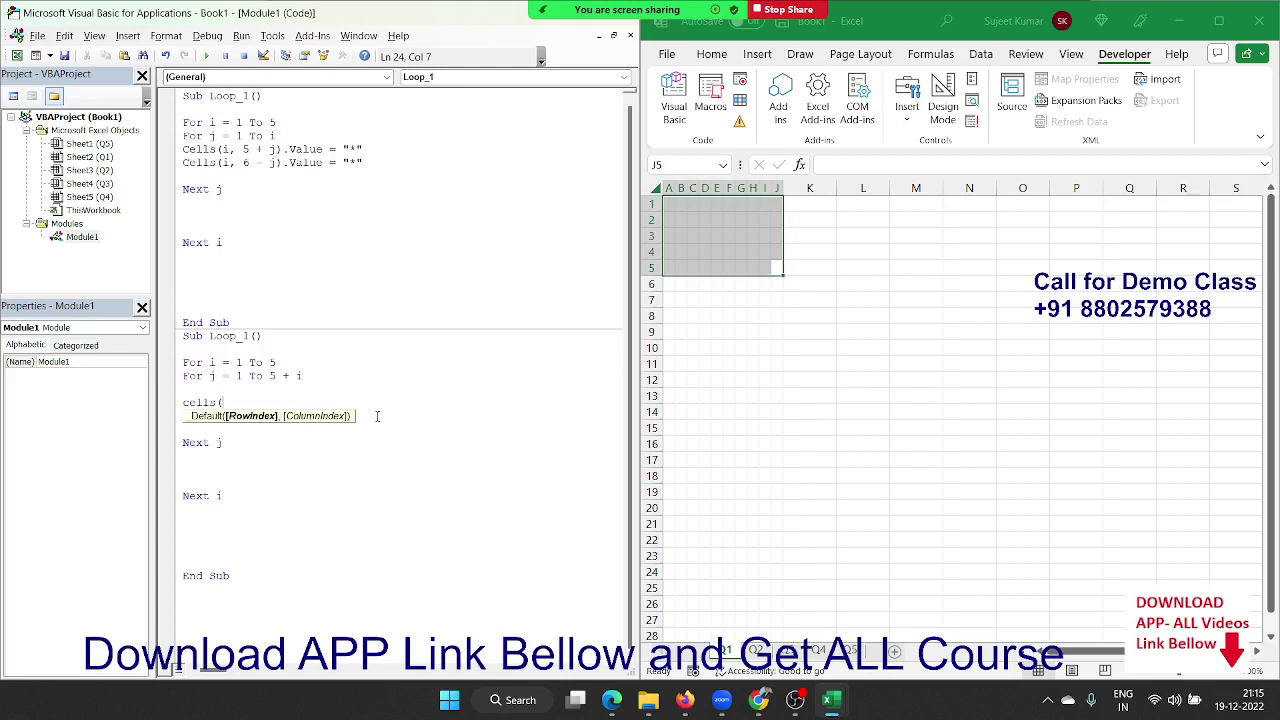
text(i)
text(,)
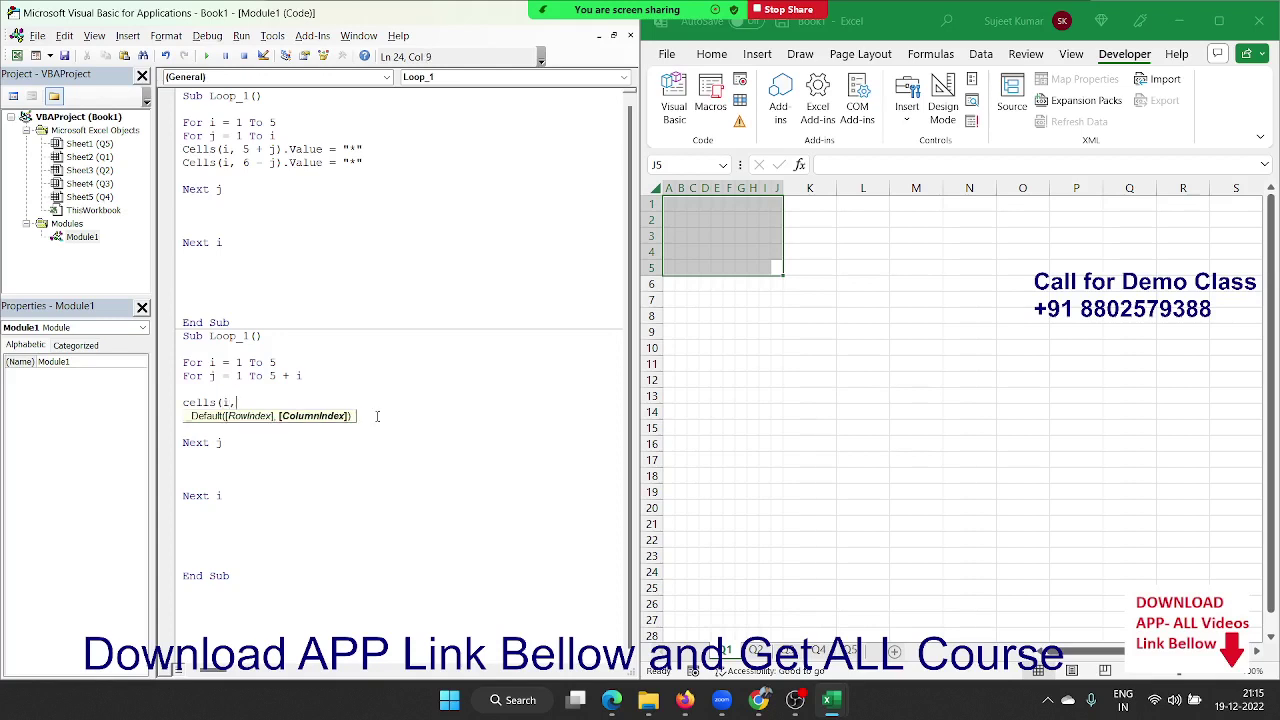
text(j).v)
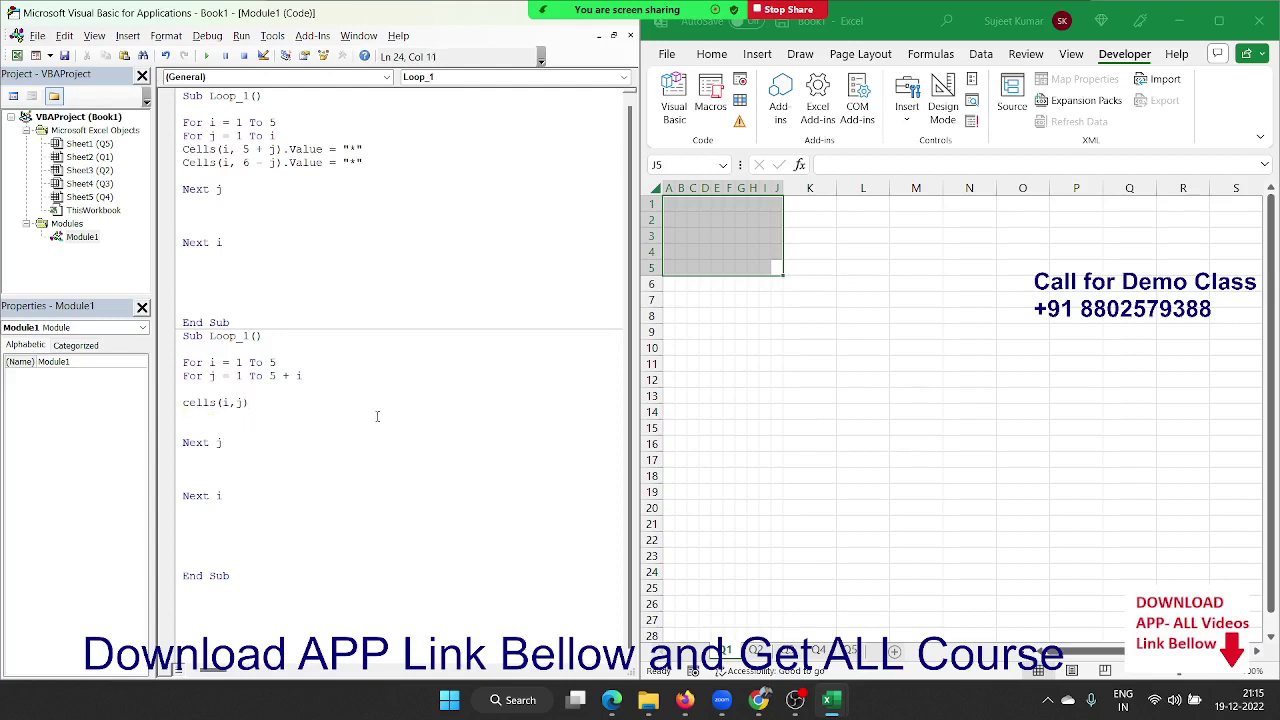
text(alue)
text(="*")
key(Return)
Dismiss the ambiguous-name error and rename the second macro to Loop_2
click(208, 56)
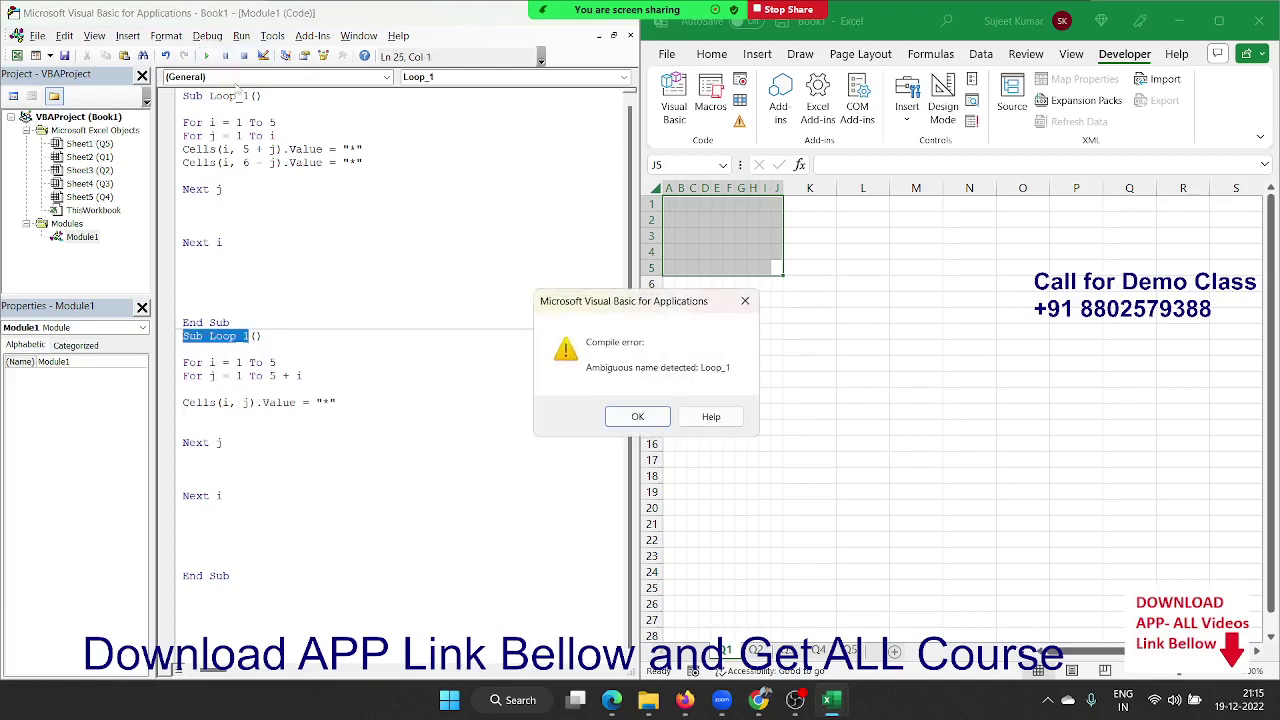
key(Return)
text(')
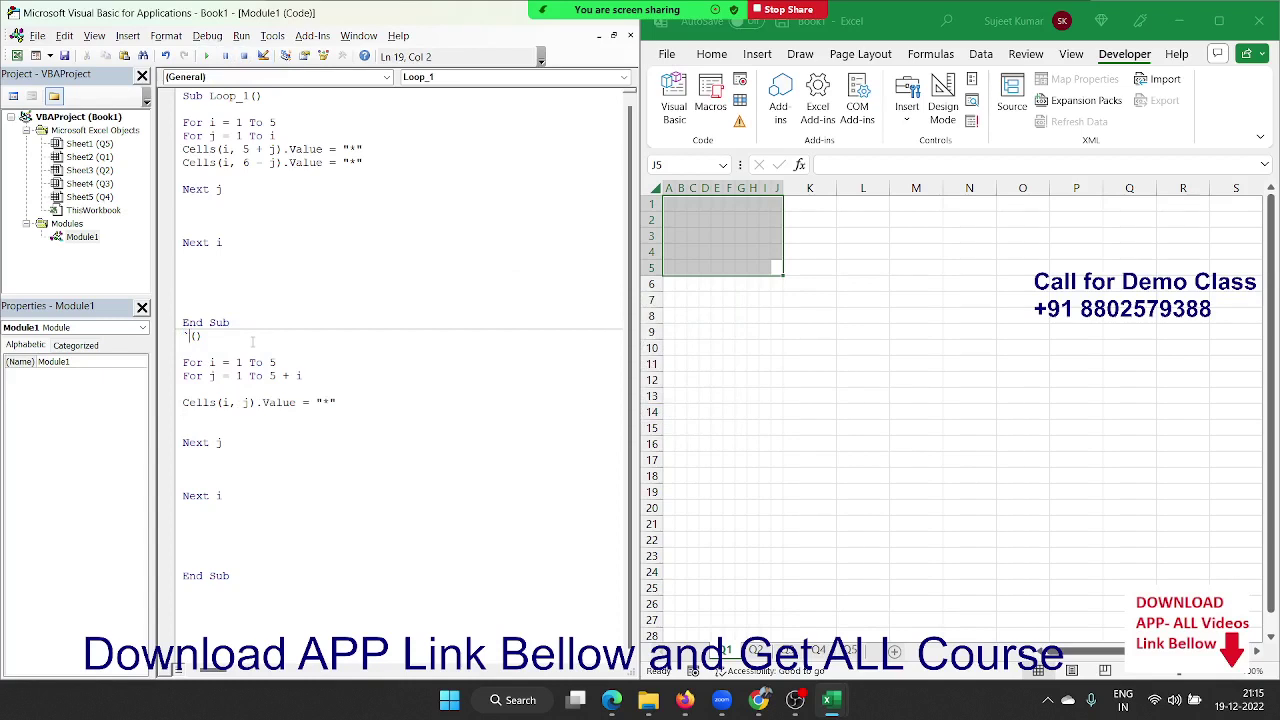
key(ctrl+z)
key(Right)
key(BackSpace)
text(2)
Run Loop_2, then select the asterisks in A1:J5 and delete them
click(265, 392)
click(206, 56)
click(705, 285)
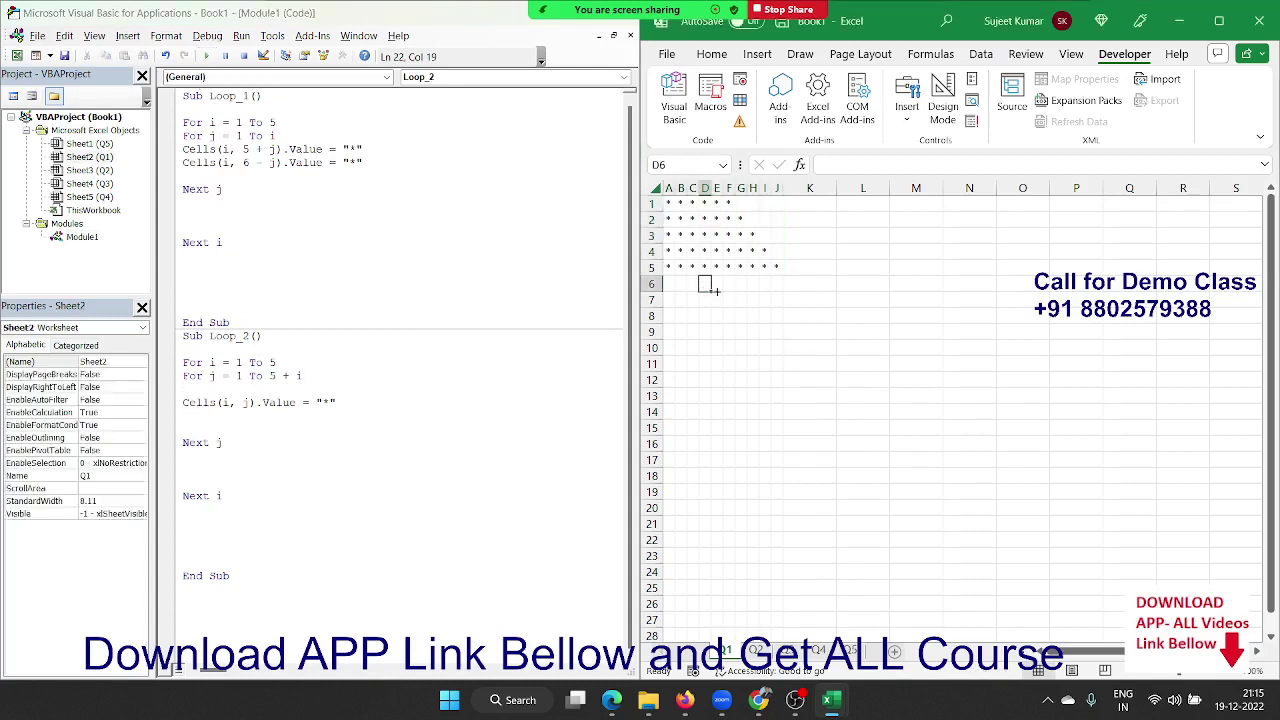
click(777, 265)
drag(777, 265, 673, 195)
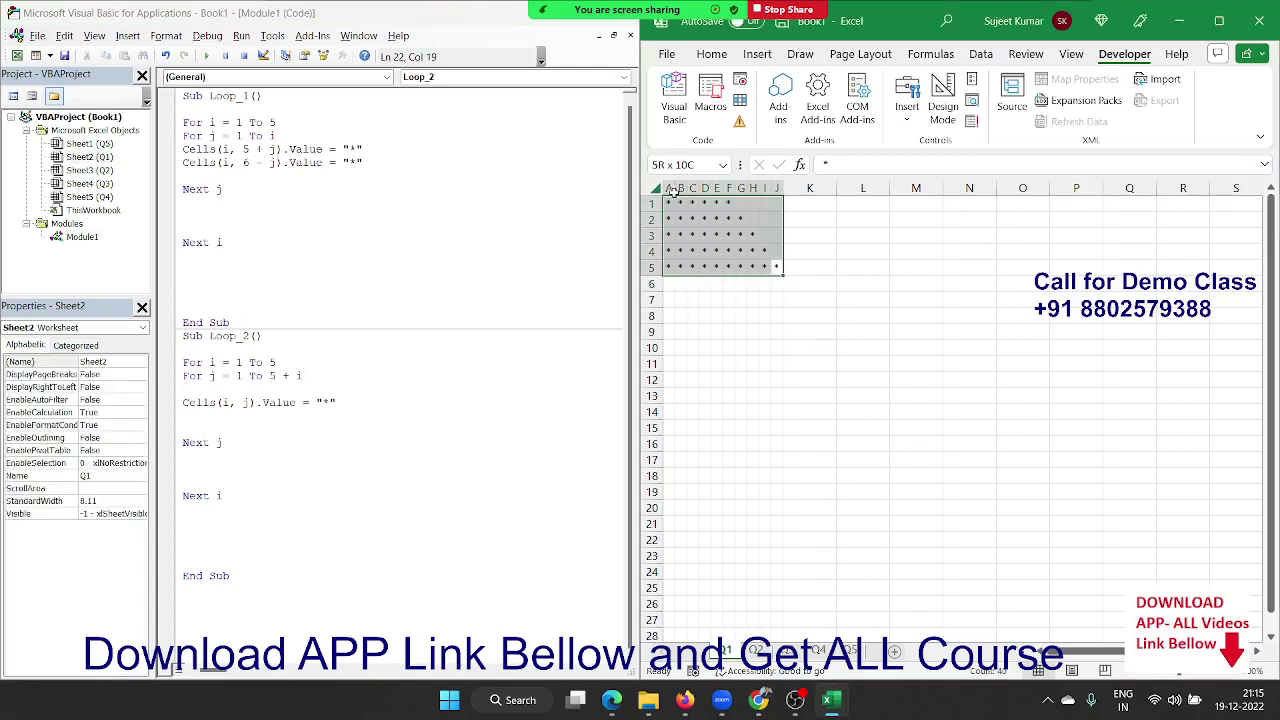
key(Delete)
click(316, 433)
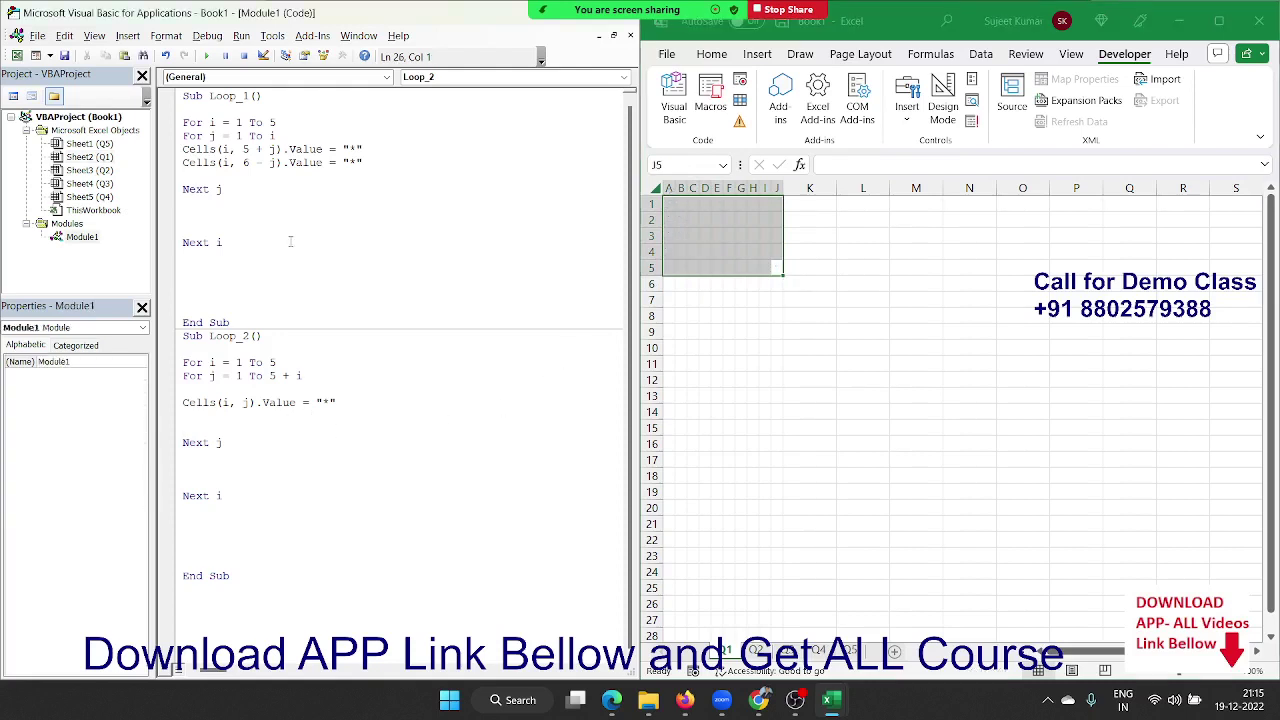
Change Loop_2's inner loop limit to For j = 1 To 6 - i
click(208, 57)
key(Delete)
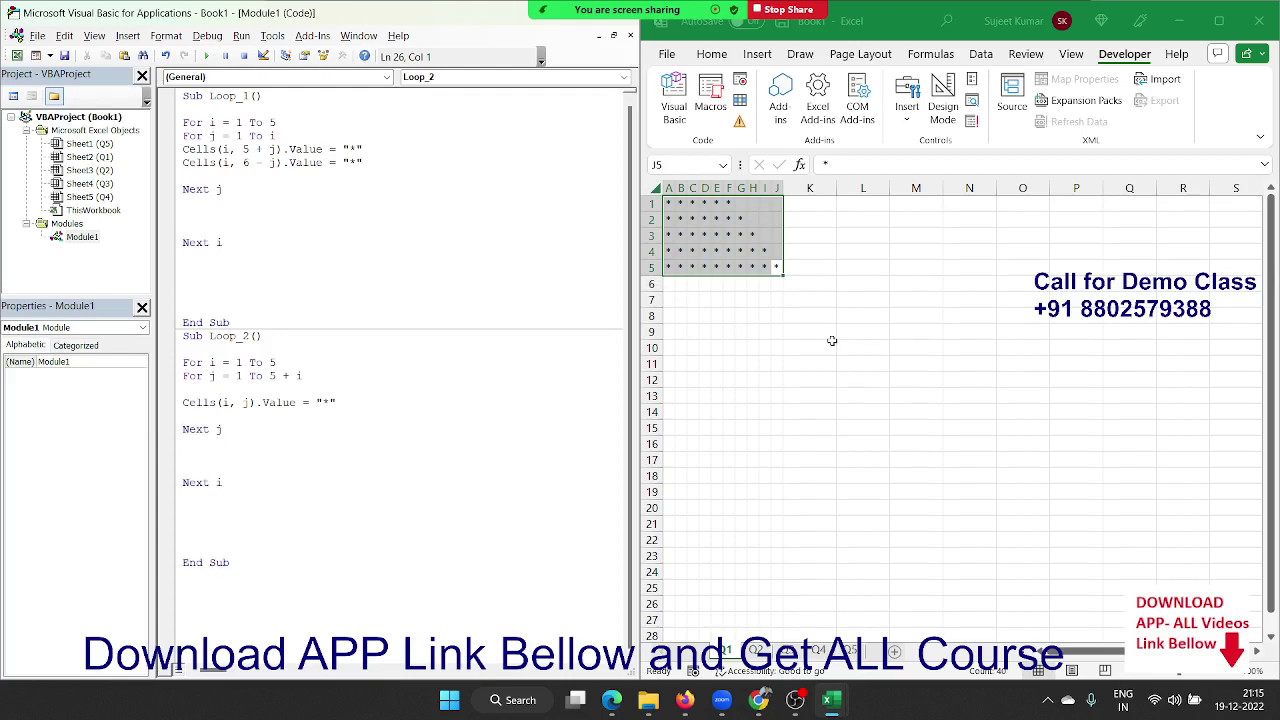
double_click(285, 376)
text(-)
key(BackSpace)
text(6)
Clear the old asterisks, rerun Loop_2 and check the shrinking triangle on sheet Q1
drag(863, 283, 668, 203)
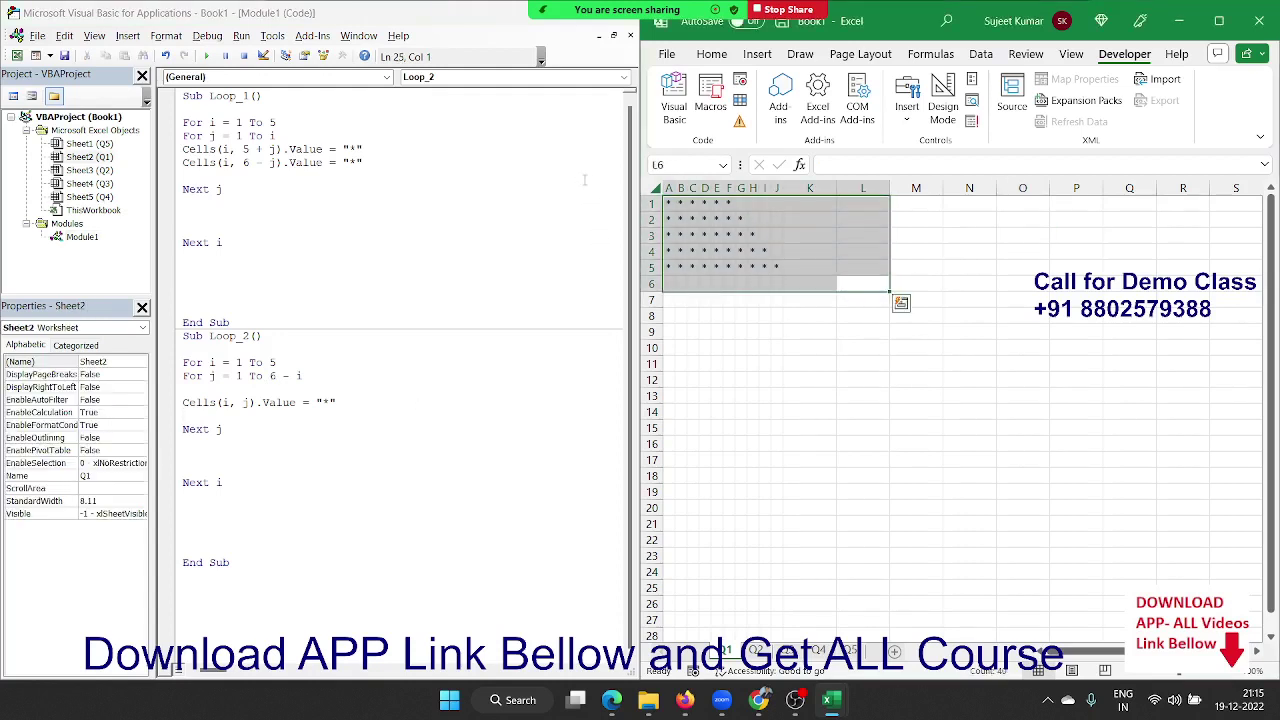
key(Delete)
click(320, 390)
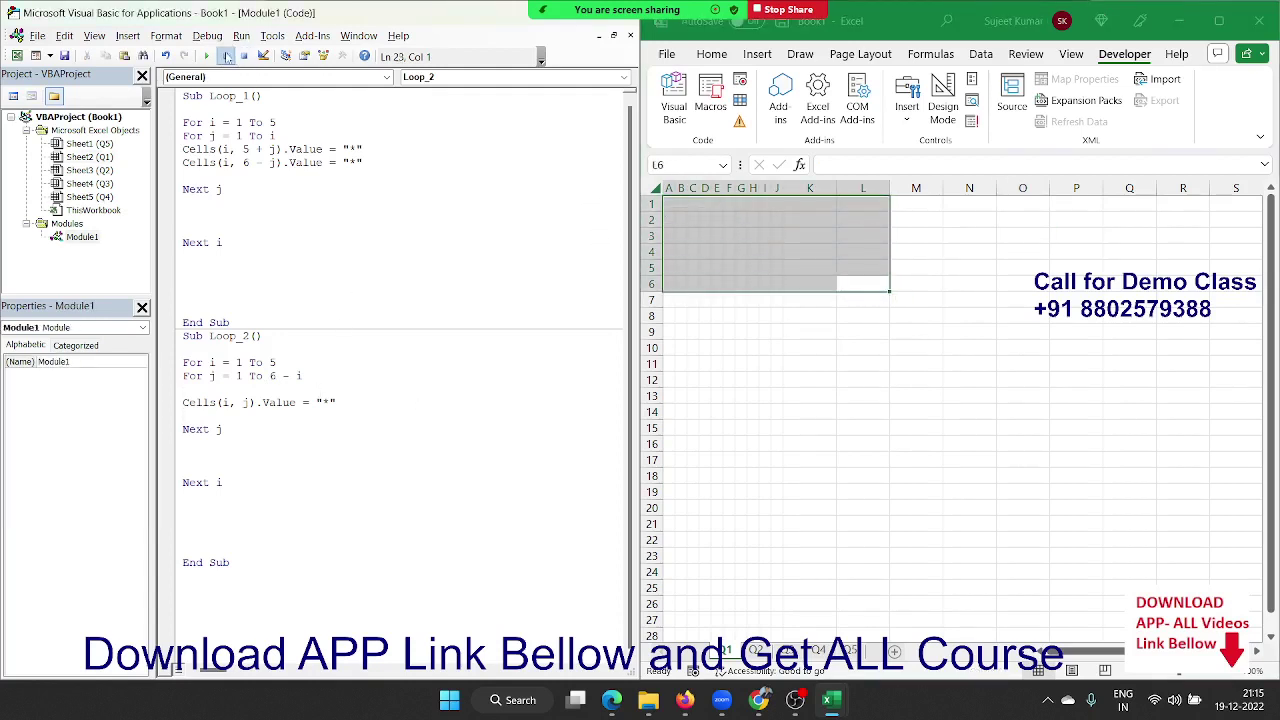
click(208, 57)
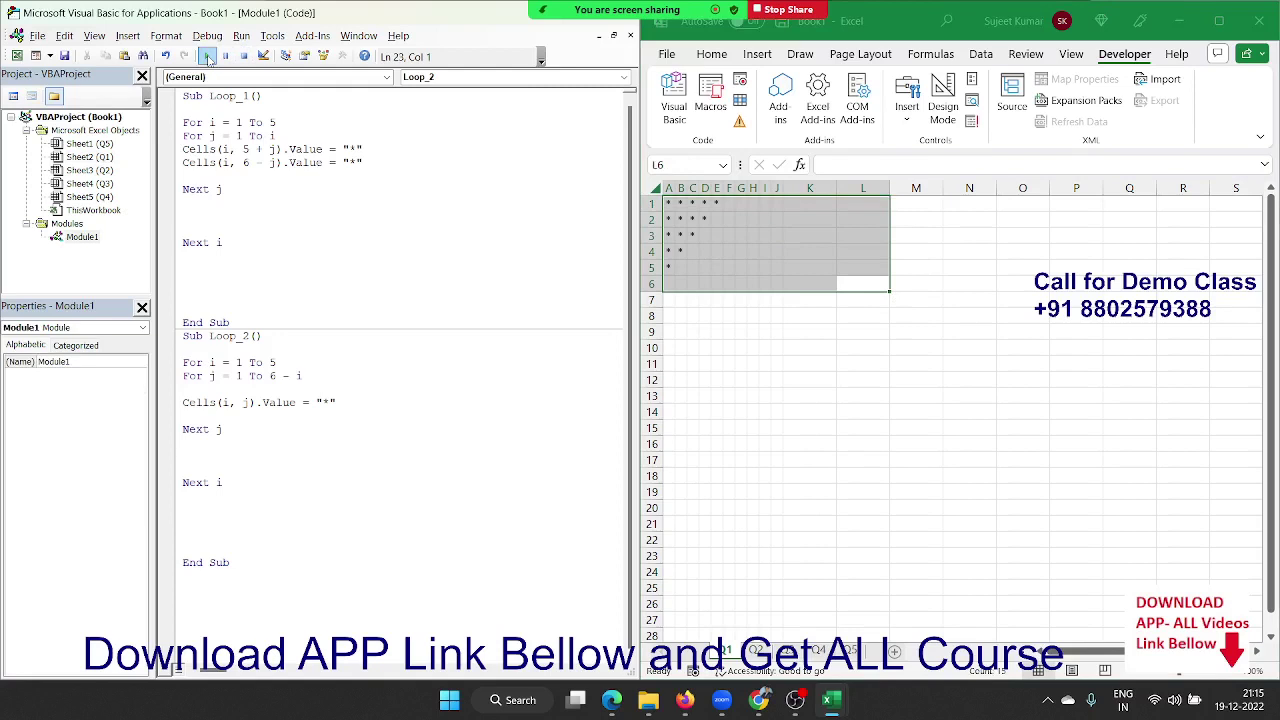
click(812, 316)
click(680, 203)
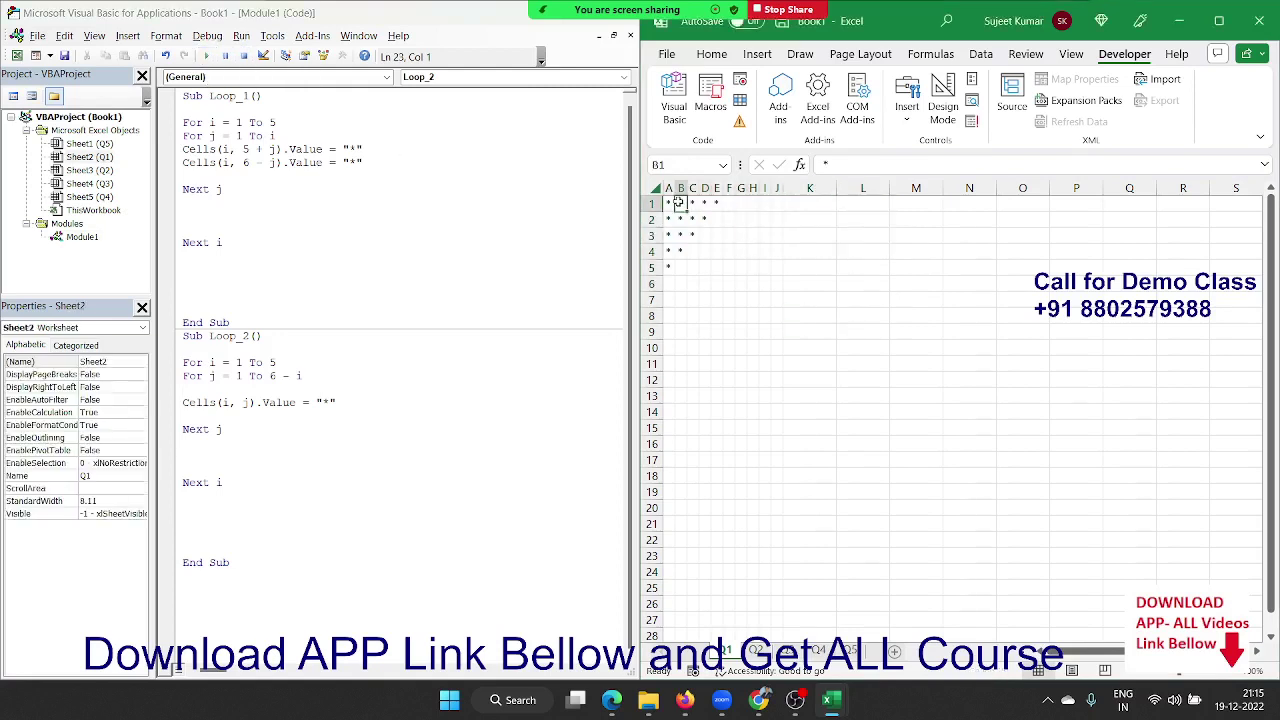
click(755, 652)
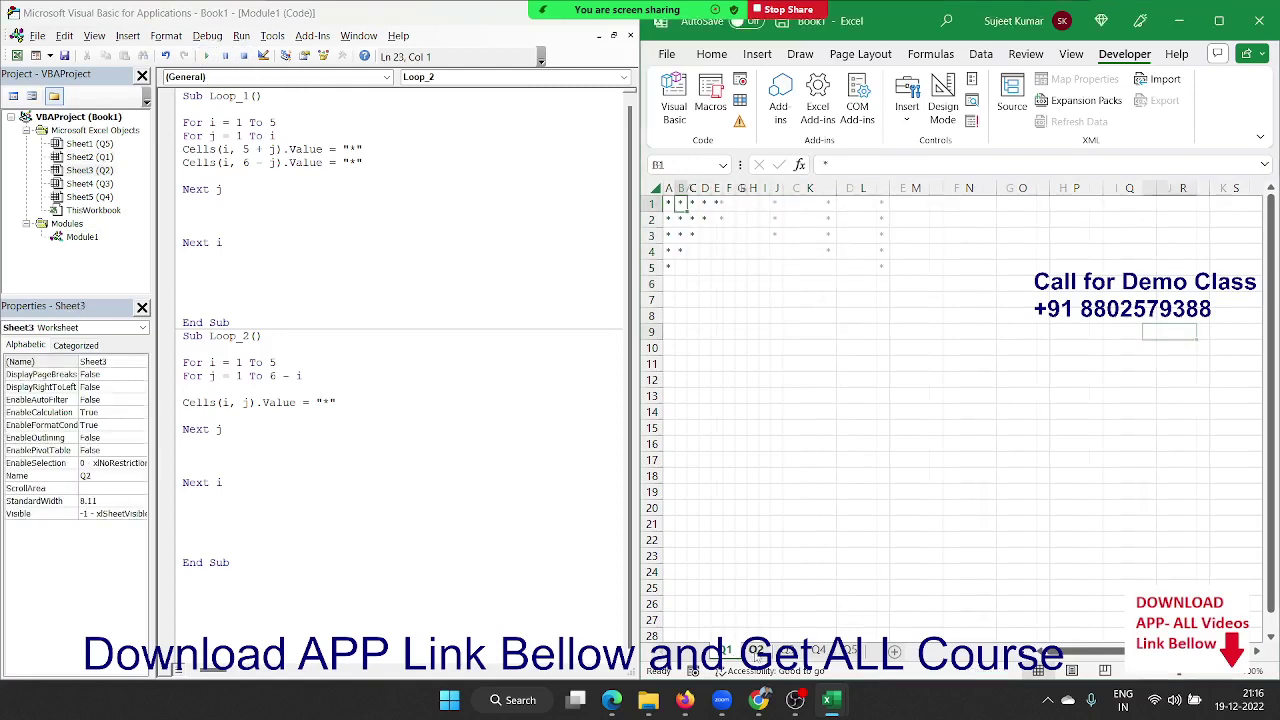
click(727, 652)
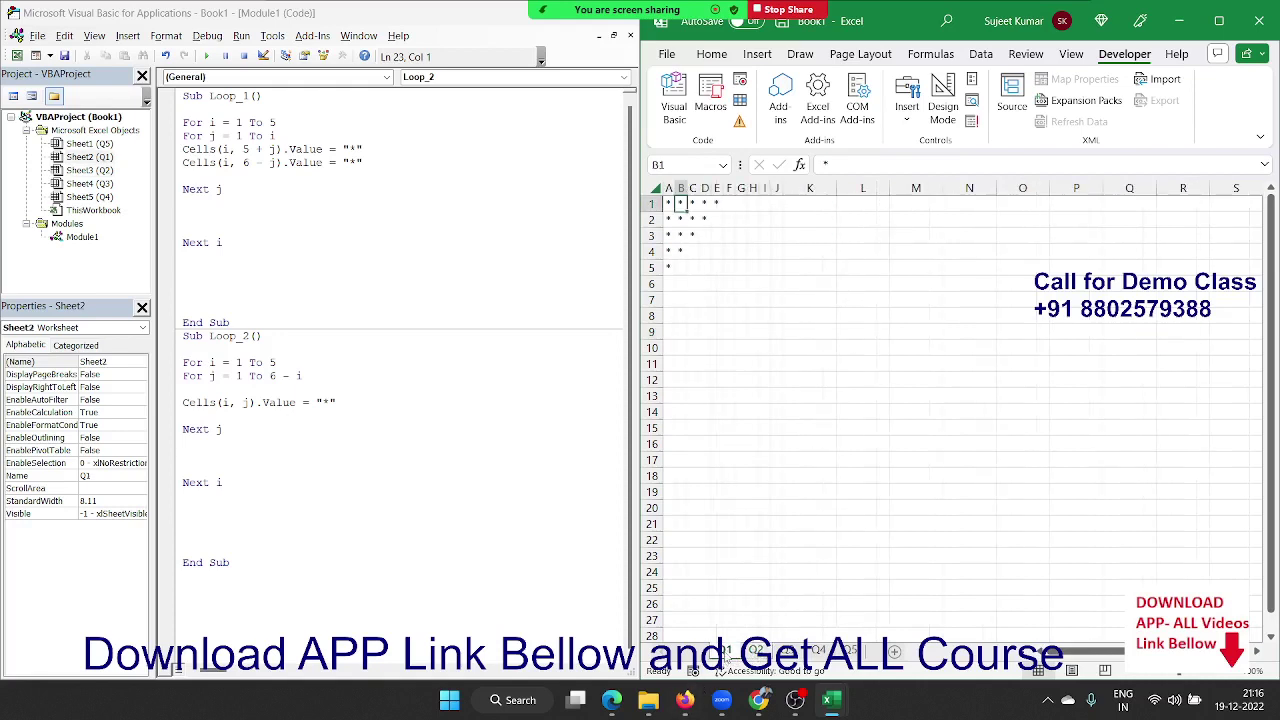
click(742, 205)
click(729, 204)
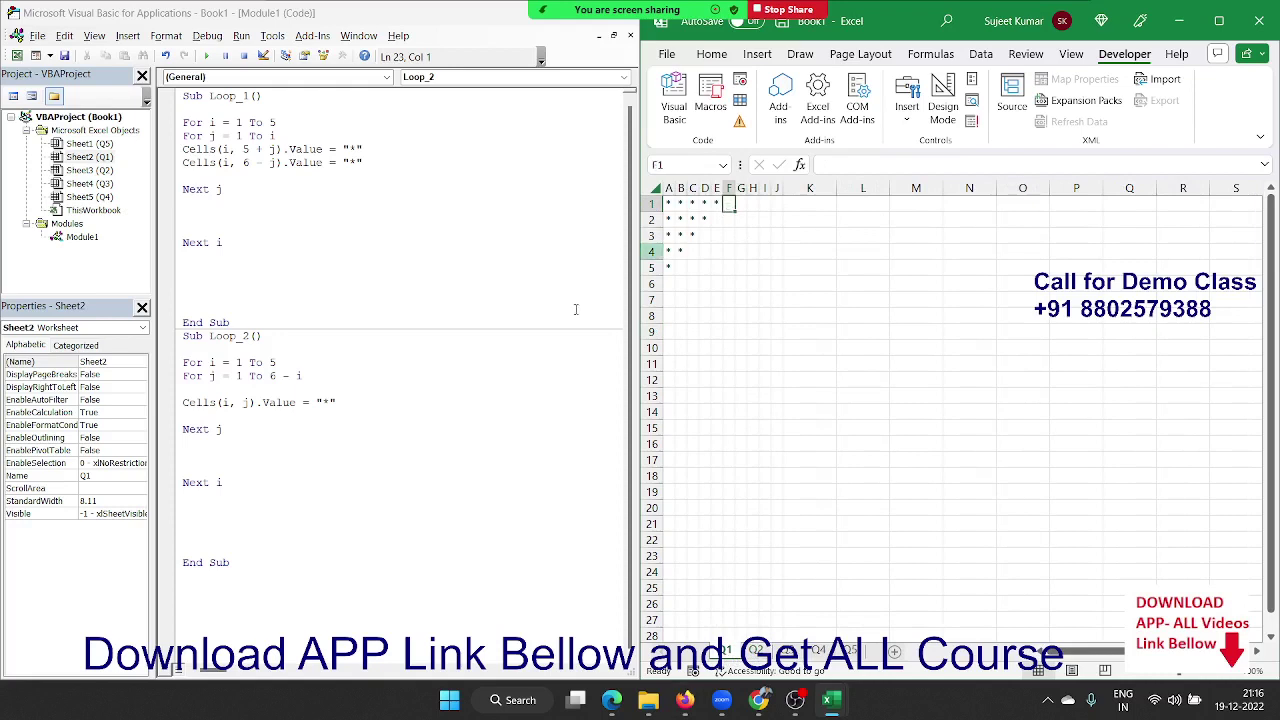
Change Loop_2's Cells(i, j) to Cells(i, 5 + j), clear A1:I8 and run Loop_2
click(240, 402)
text(5+)
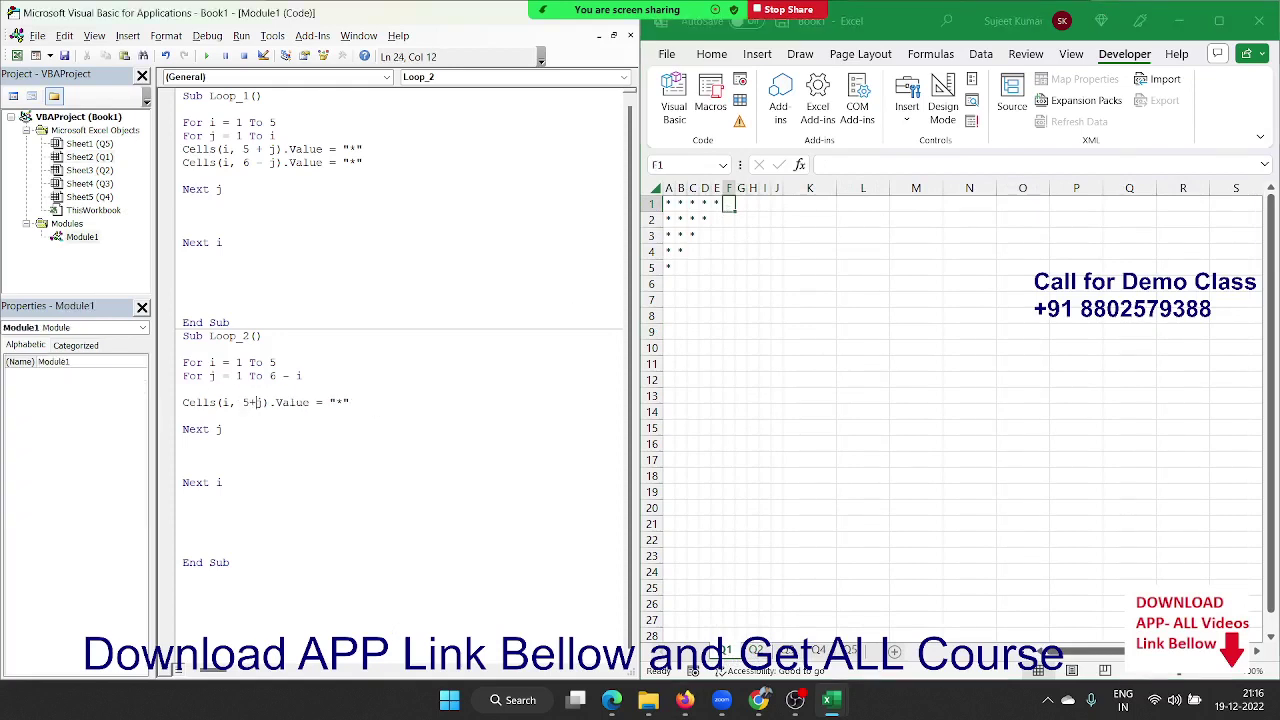
key(Up)
drag(768, 316, 658, 190)
key(Delete)
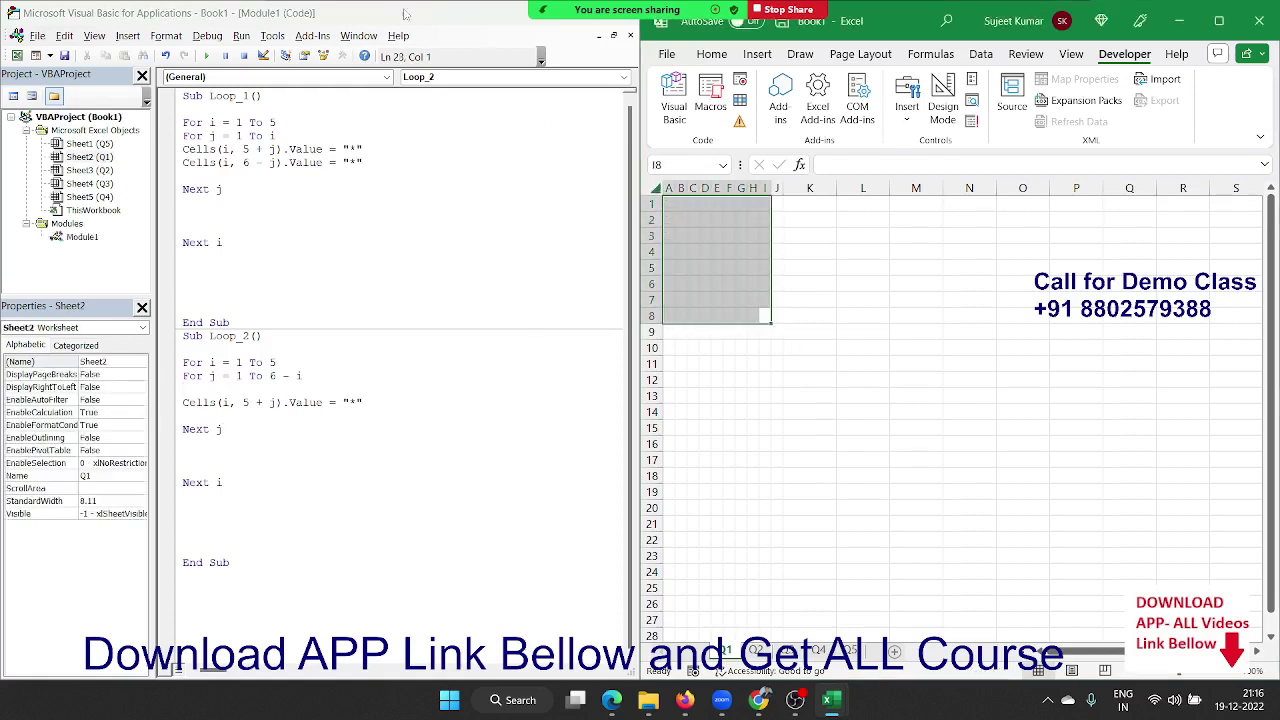
click(224, 56)
click(894, 250)
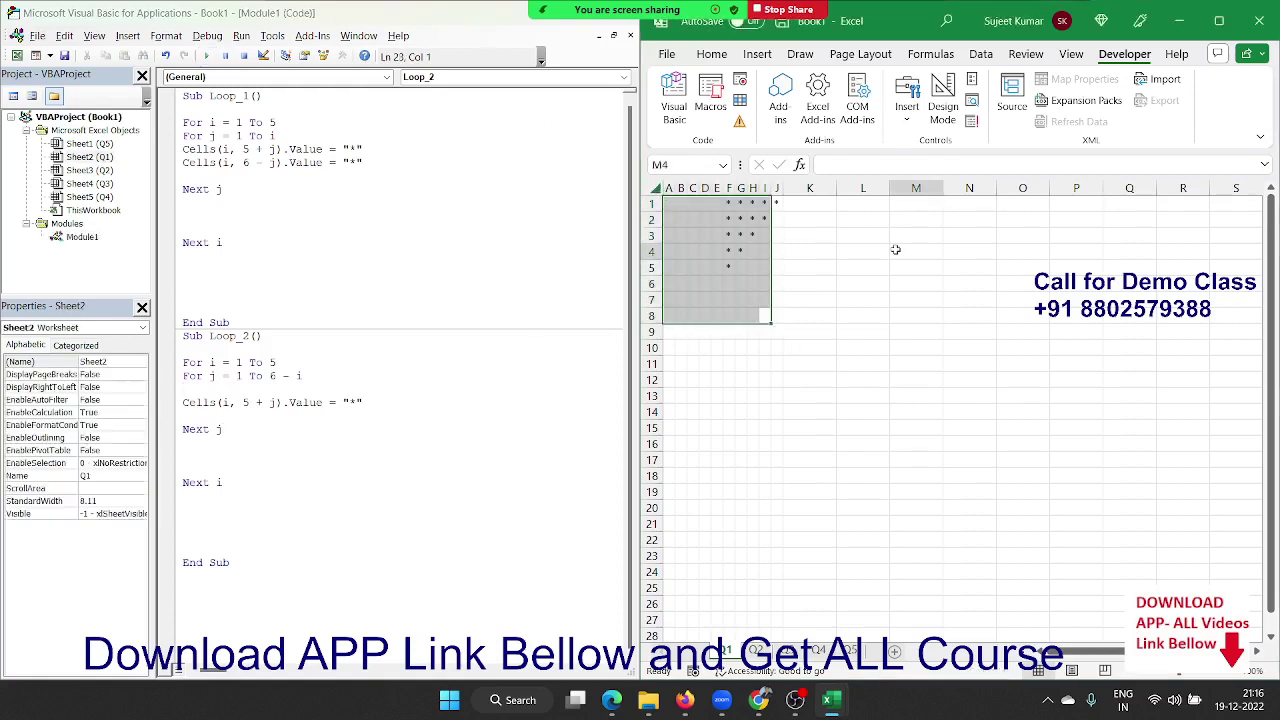
Duplicate Loop_2's Cells line below itself
drag(718, 203, 671, 263)
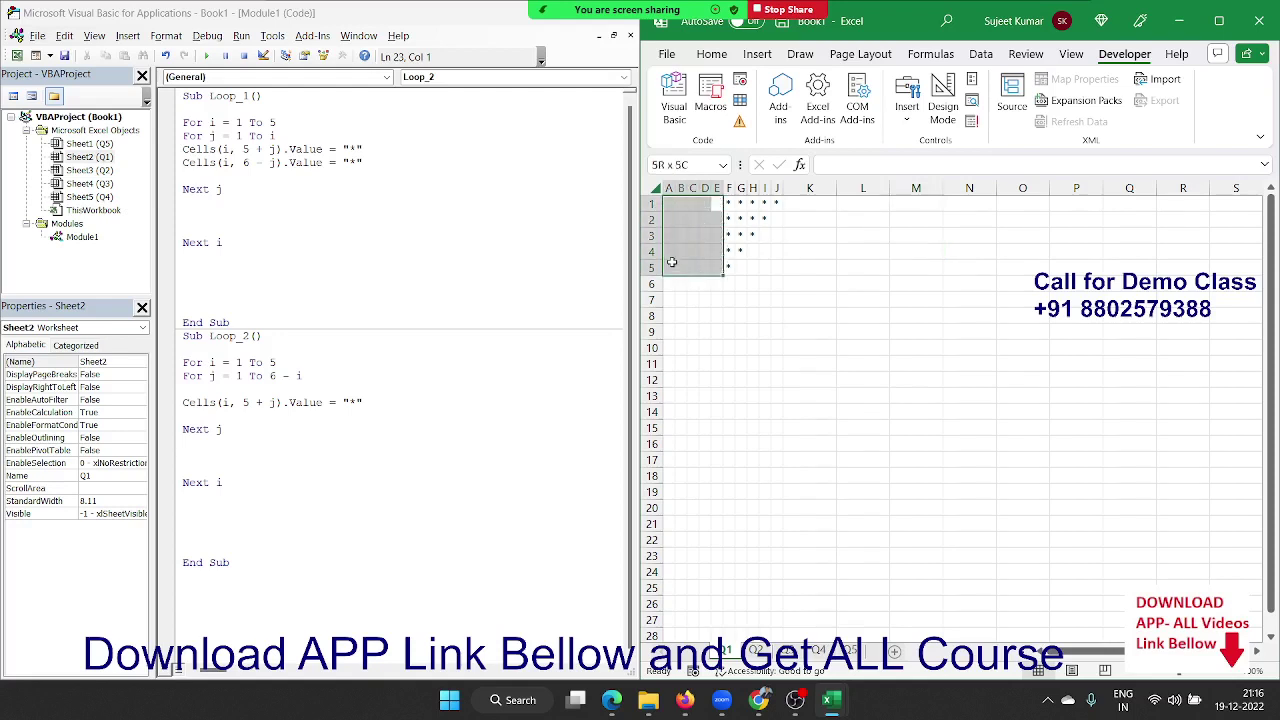
click(251, 446)
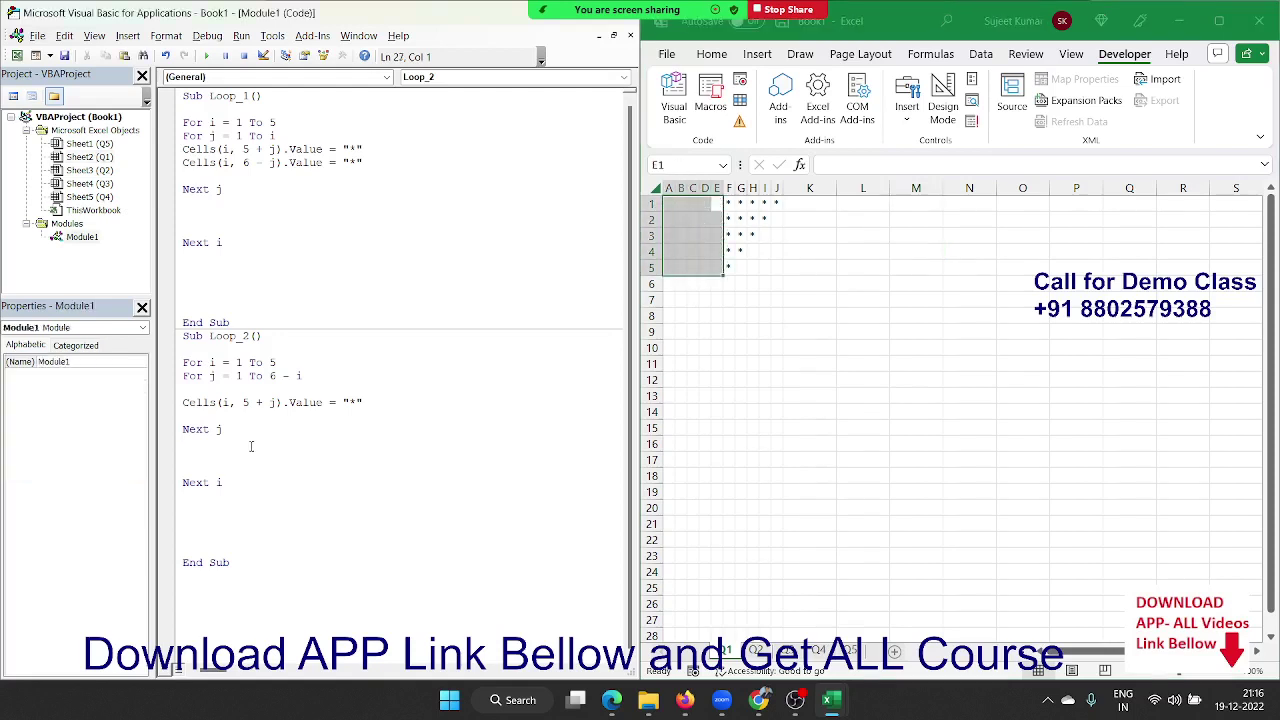
click(185, 390)
key(shift+Down)
key(ctrl+c)
key(Right)
key(ctrl+v)
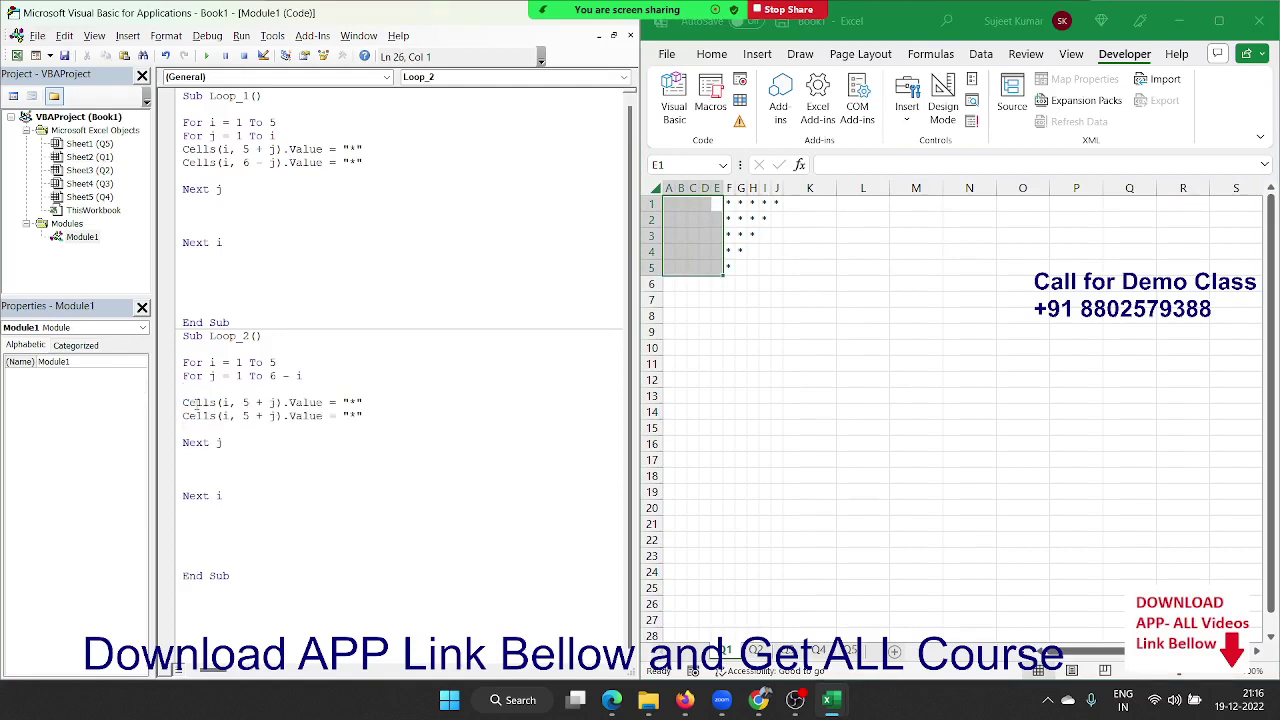
Edit the duplicated line to Cells(i, 6 - j) and rerun Loop_2
double_click(245, 415)
text(6)
key(BackSpace)
text(-)
click(316, 415)
click(207, 55)
click(810, 255)
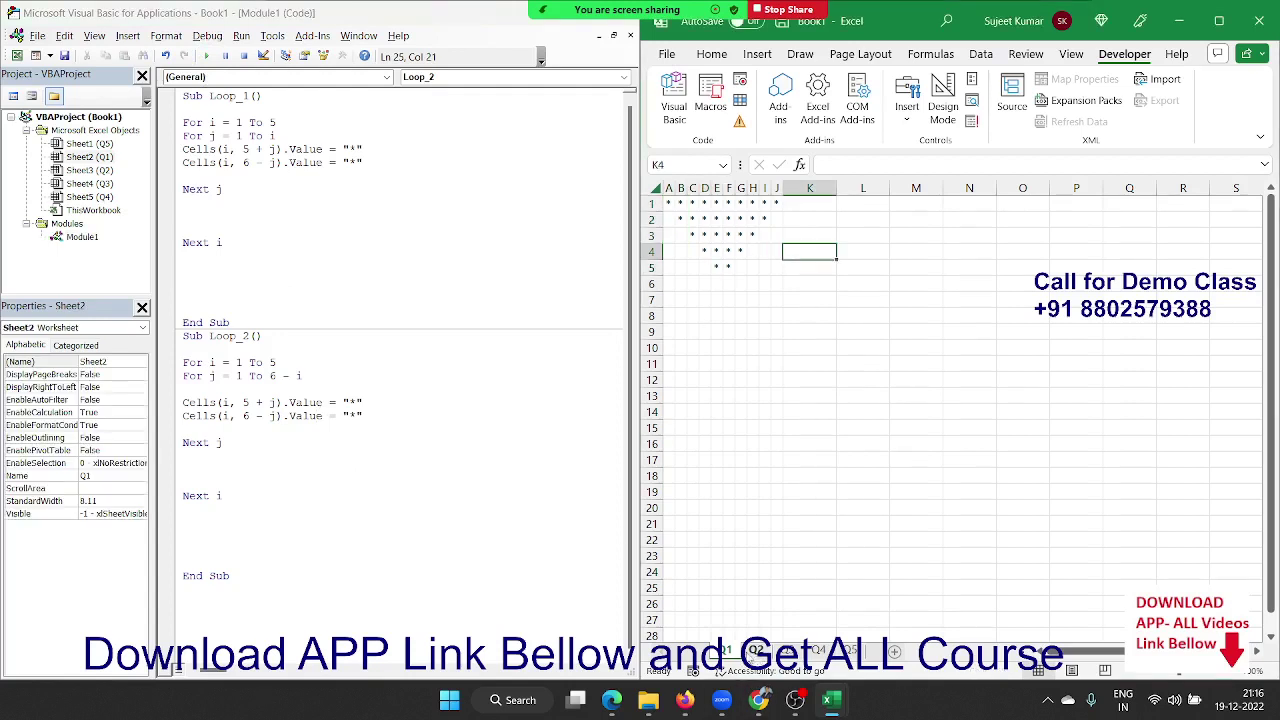
Select all of sheet Q3 and drag a column border to narrow every column
click(754, 654)
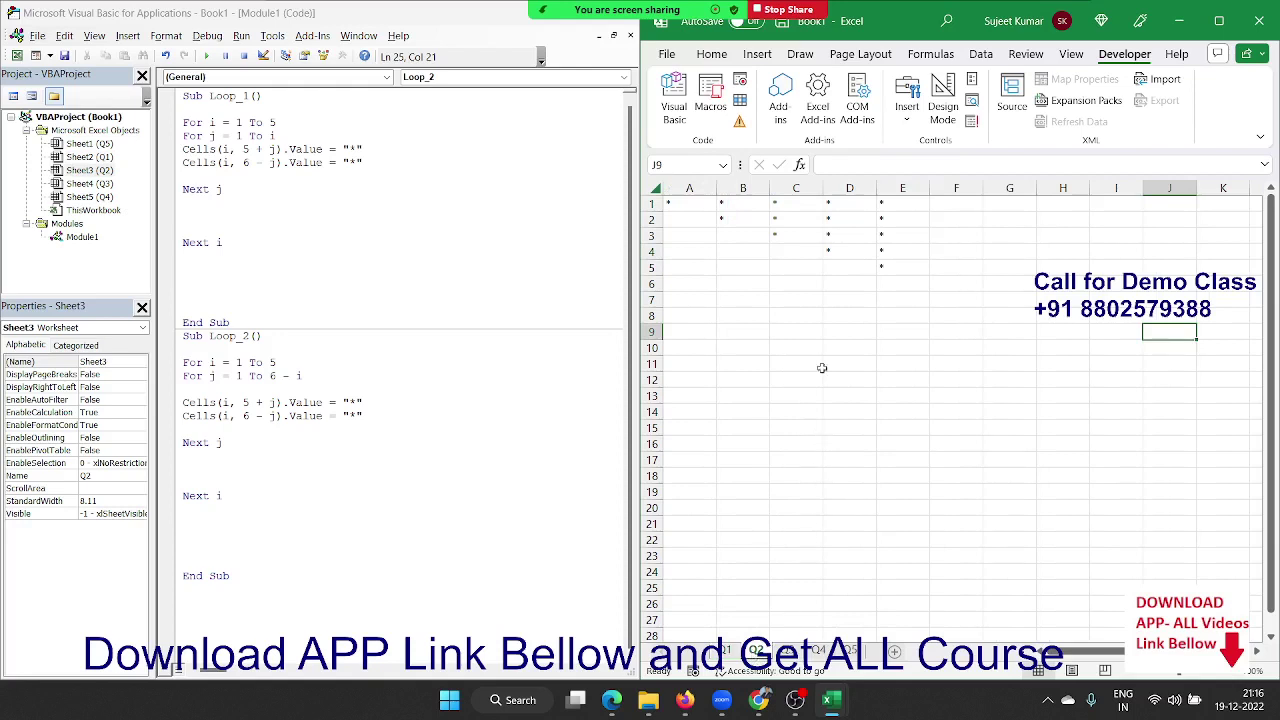
click(786, 651)
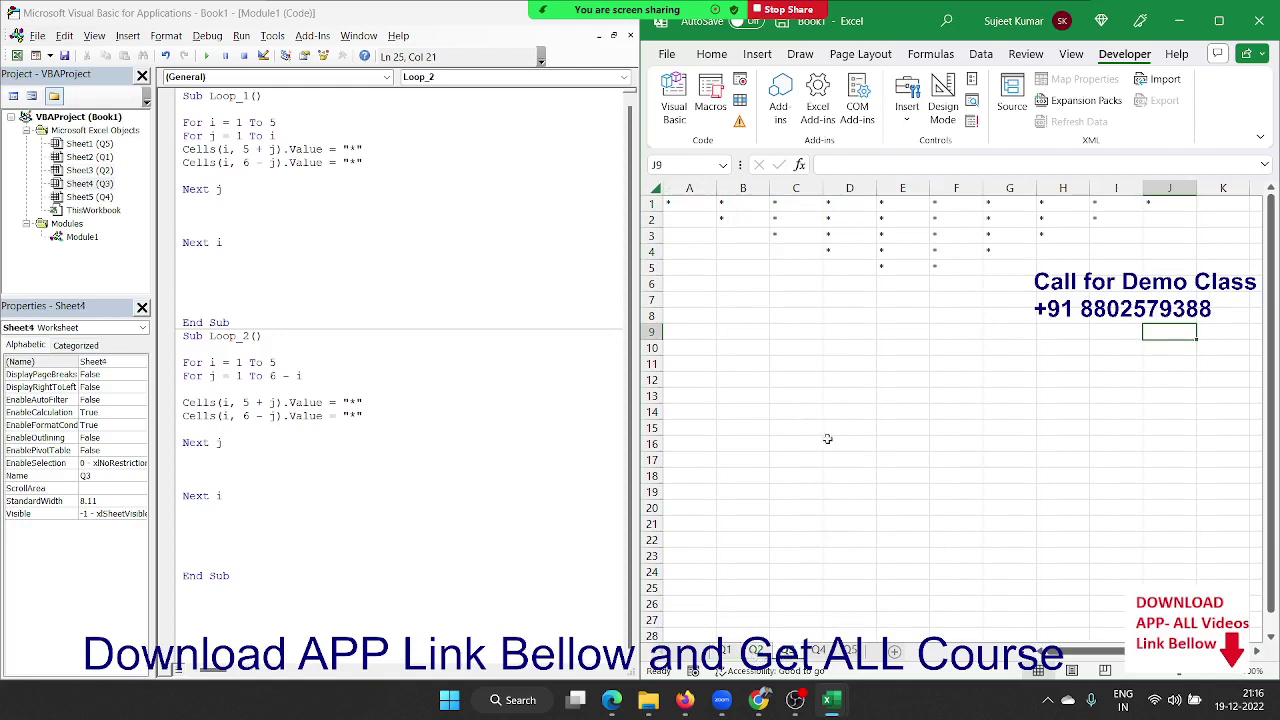
click(659, 191)
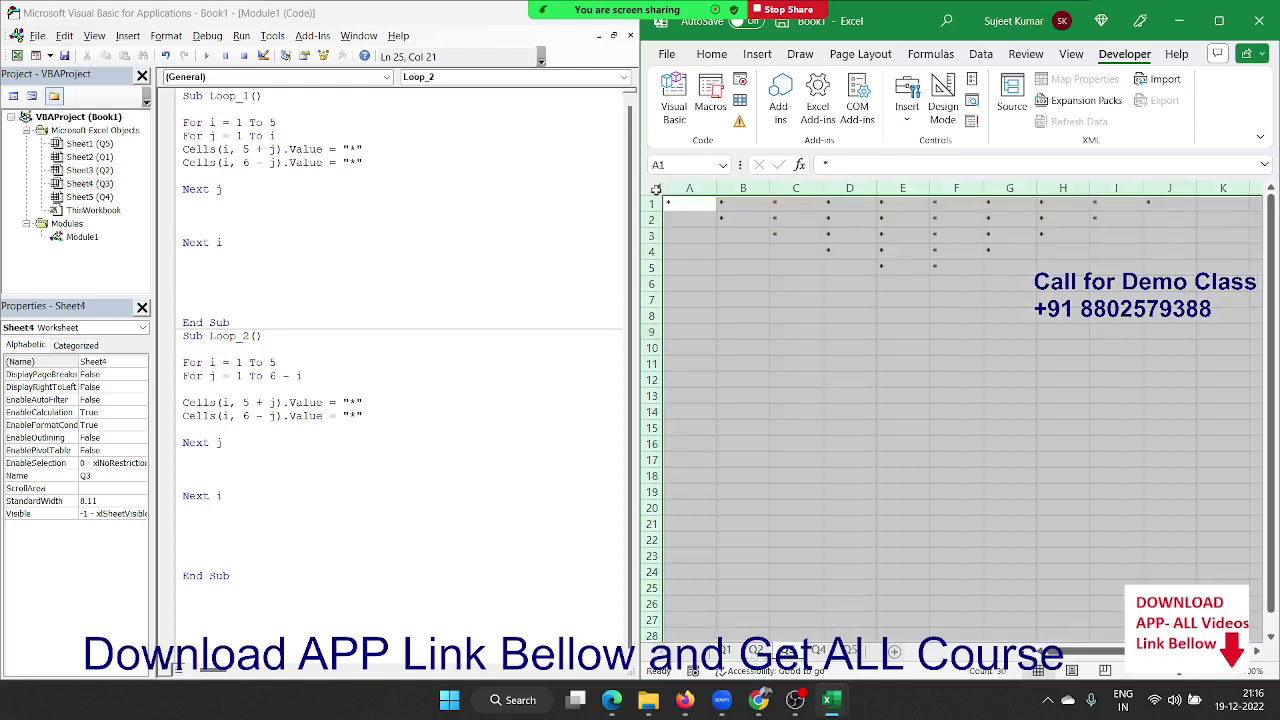
drag(772, 188, 687, 188)
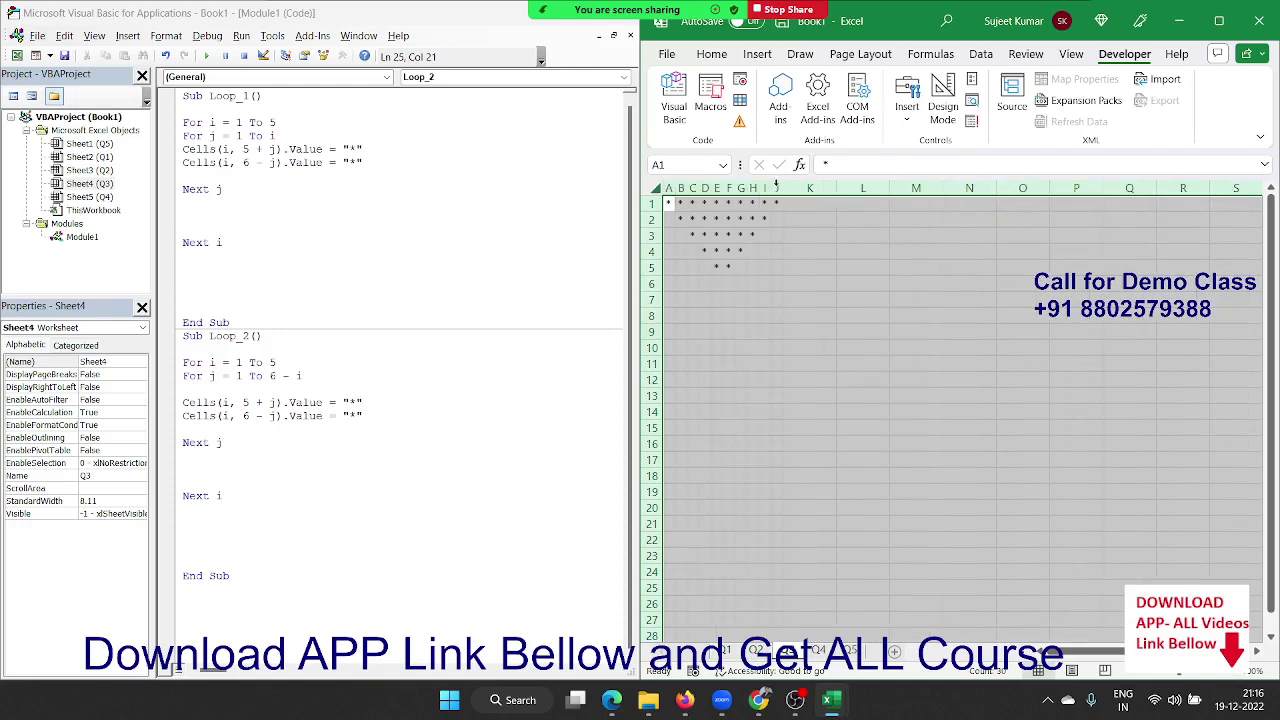
click(830, 278)
click(766, 430)
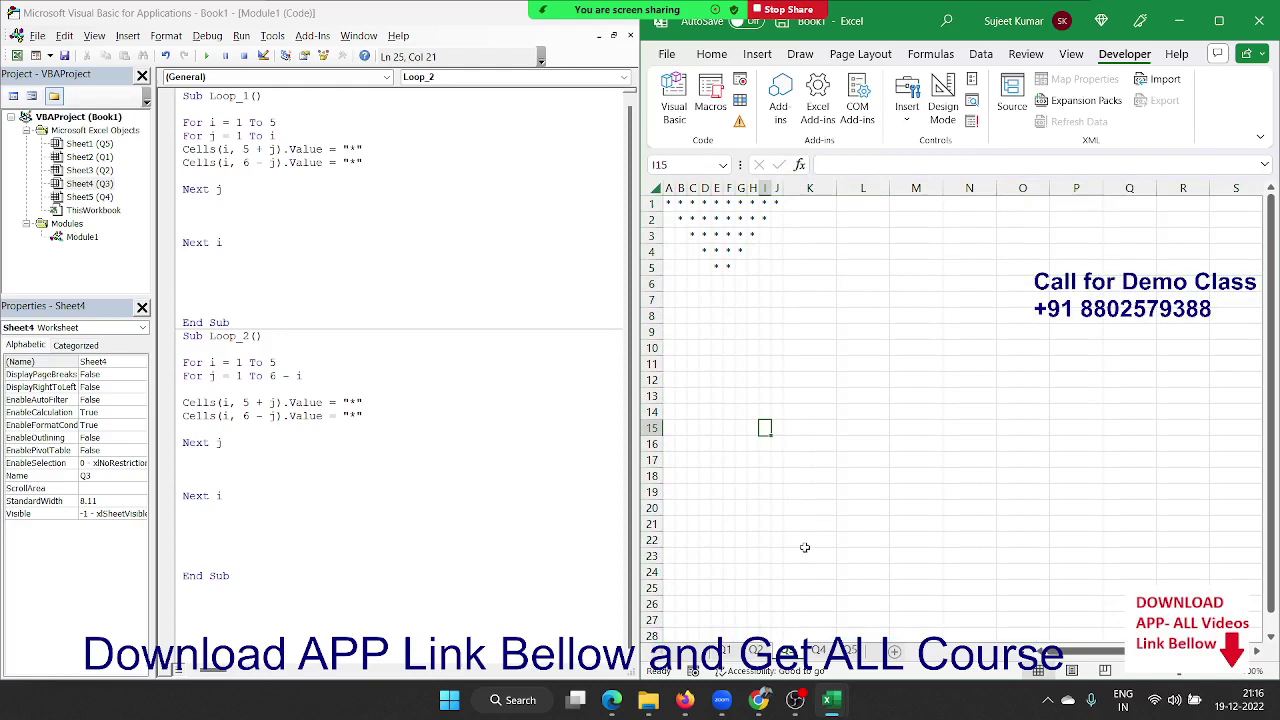
Select all of sheet Q4 and double-click a column border to narrow its columns
click(819, 651)
click(657, 188)
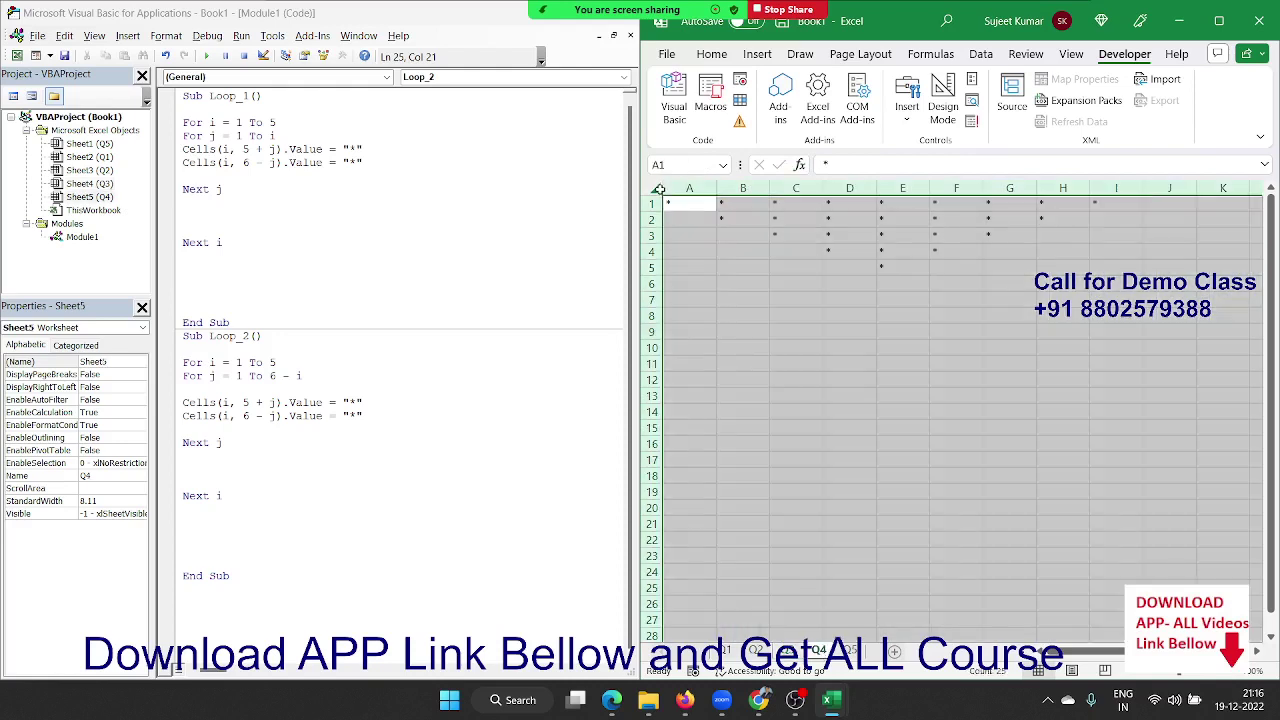
double_click(874, 190)
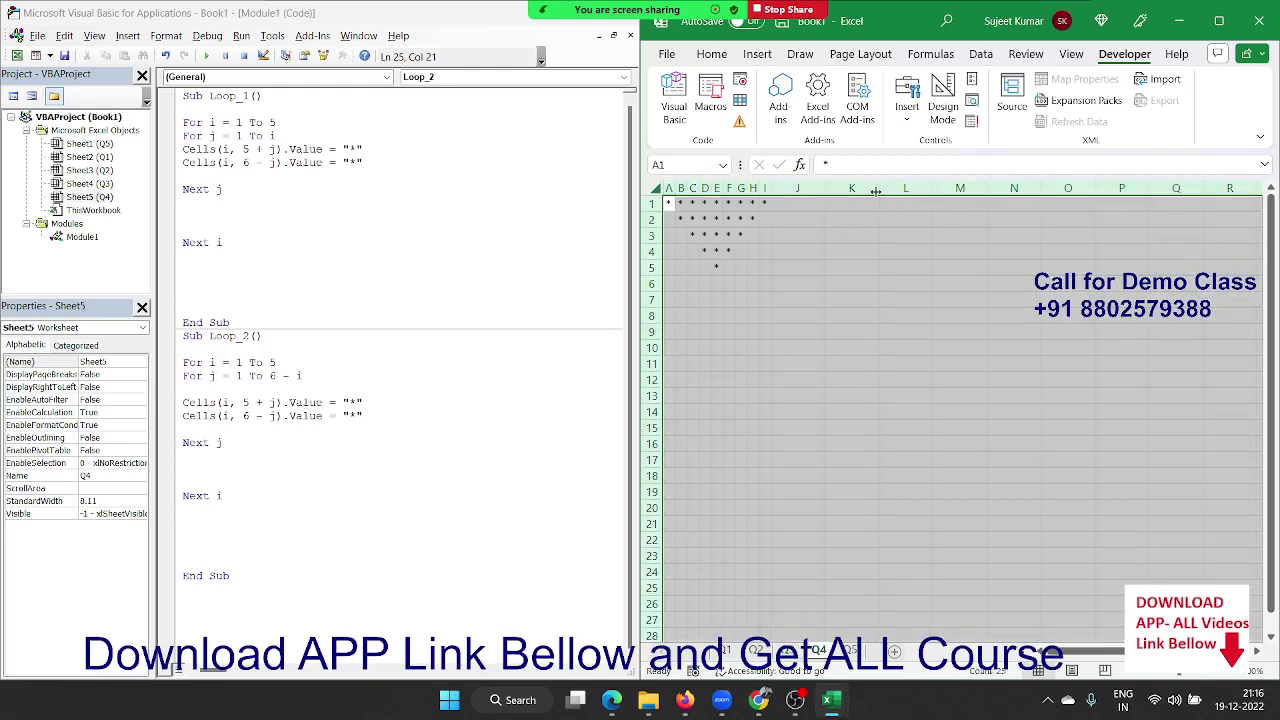
click(852, 364)
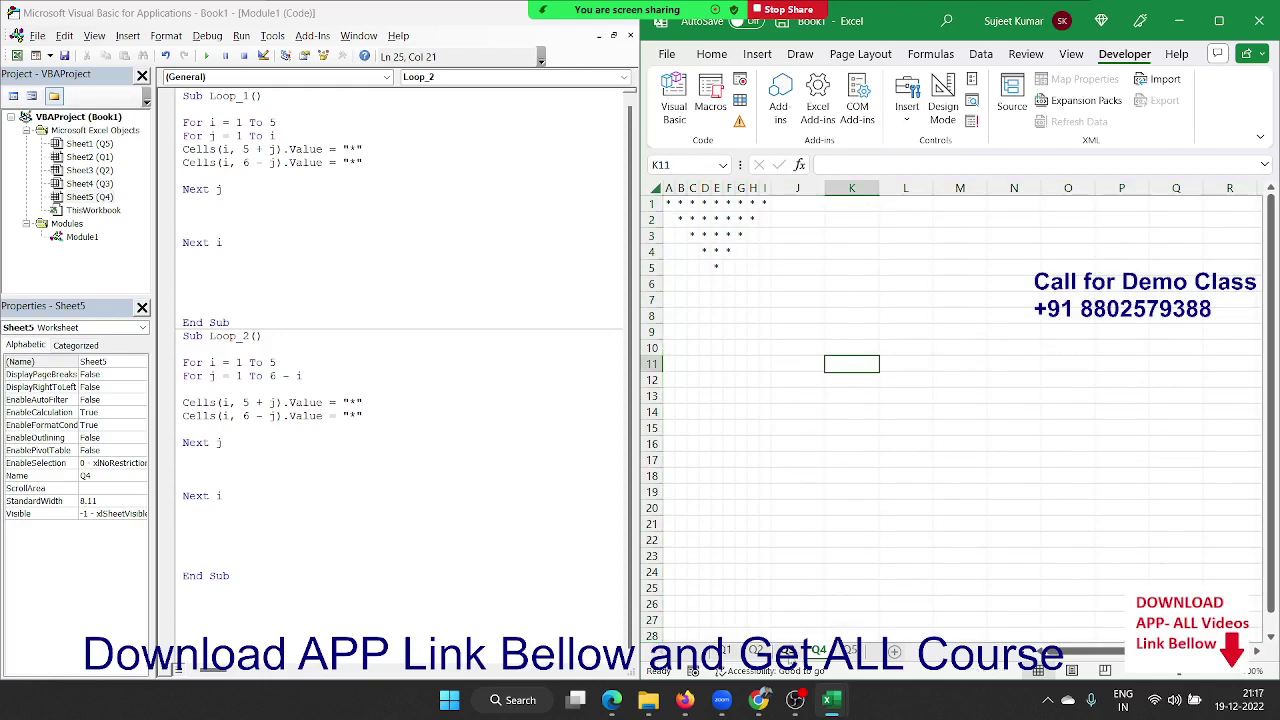
Compare the star patterns on Q3, Q1 and Q4, checking E5:F5 and the E1:E5 centre
click(788, 651)
click(727, 652)
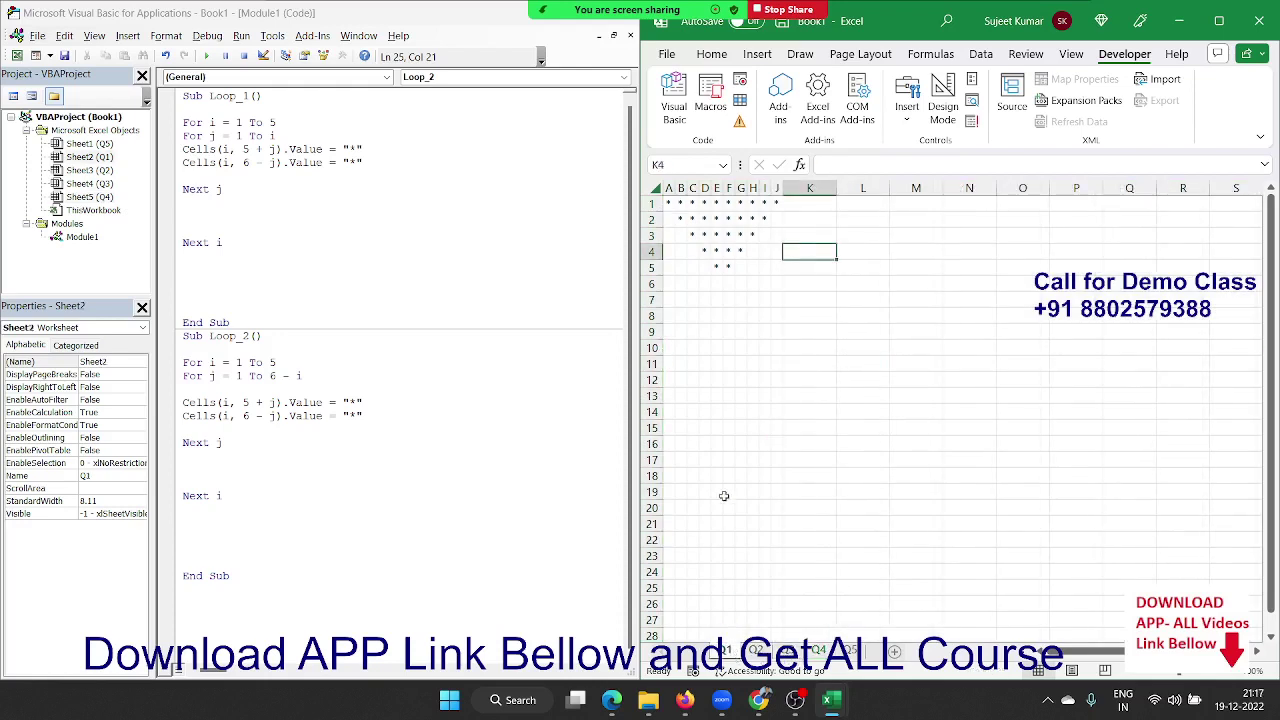
drag(734, 266, 716, 203)
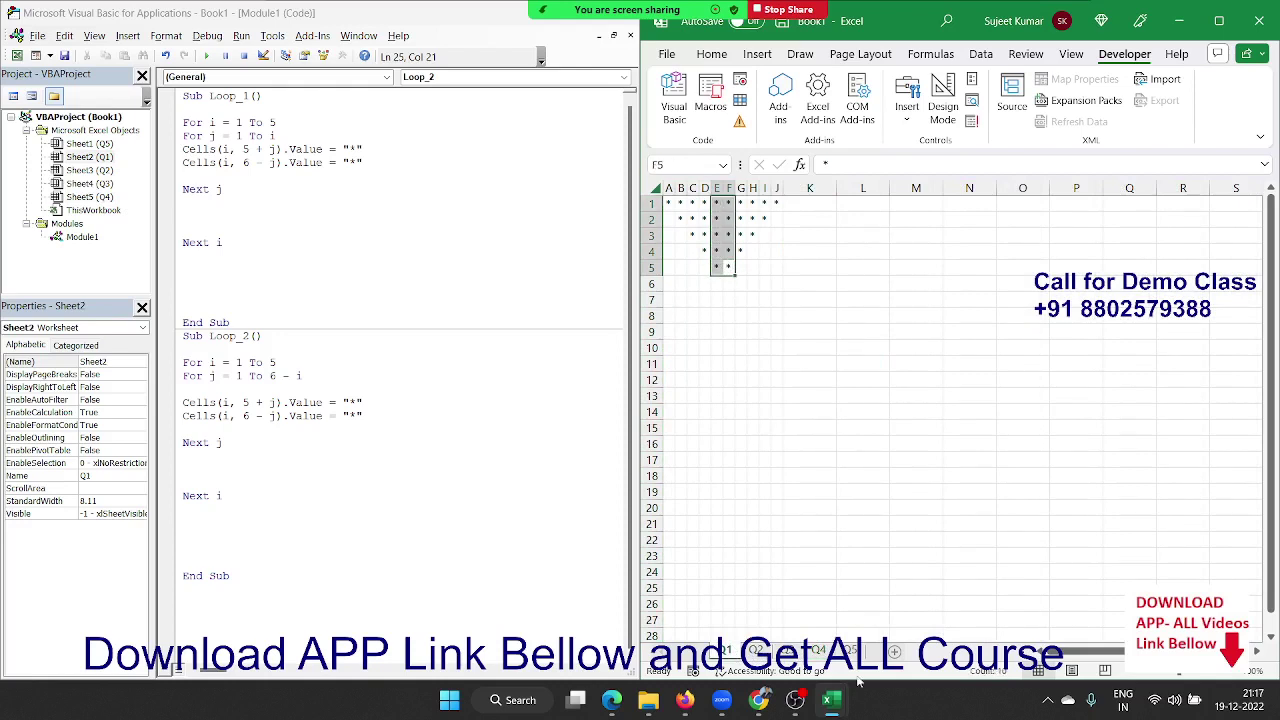
click(820, 655)
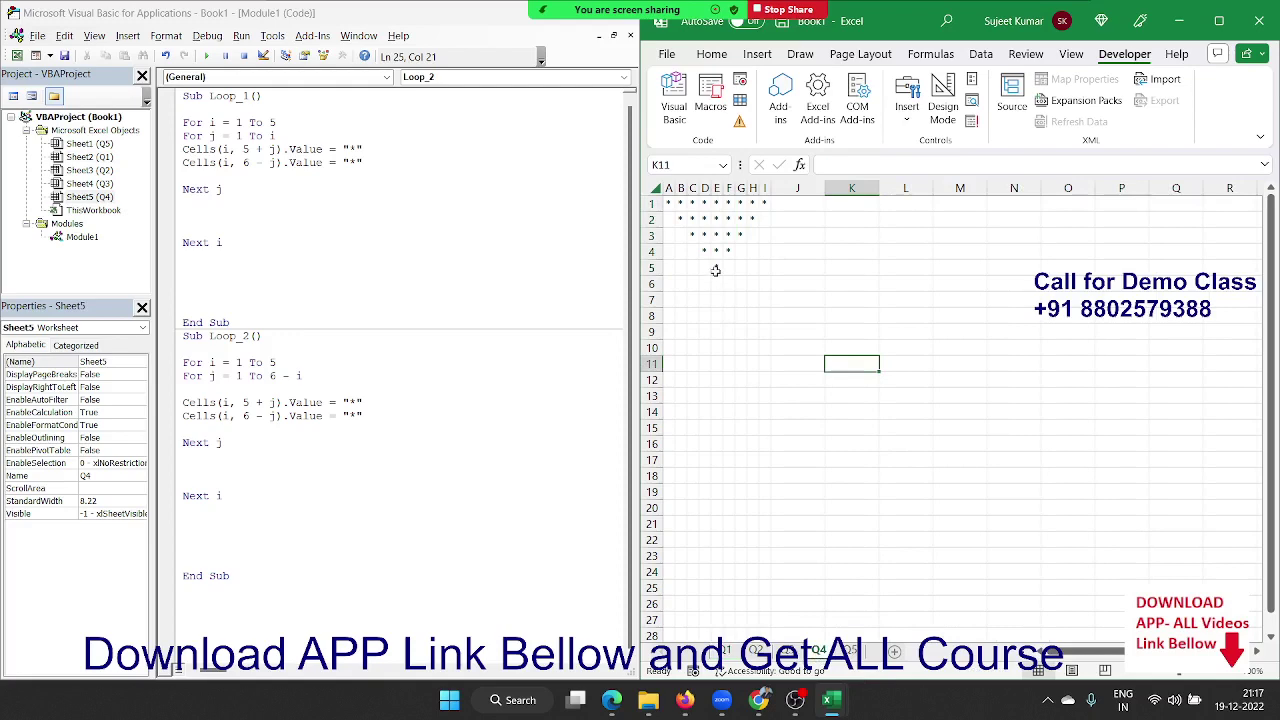
drag(716, 268, 716, 203)
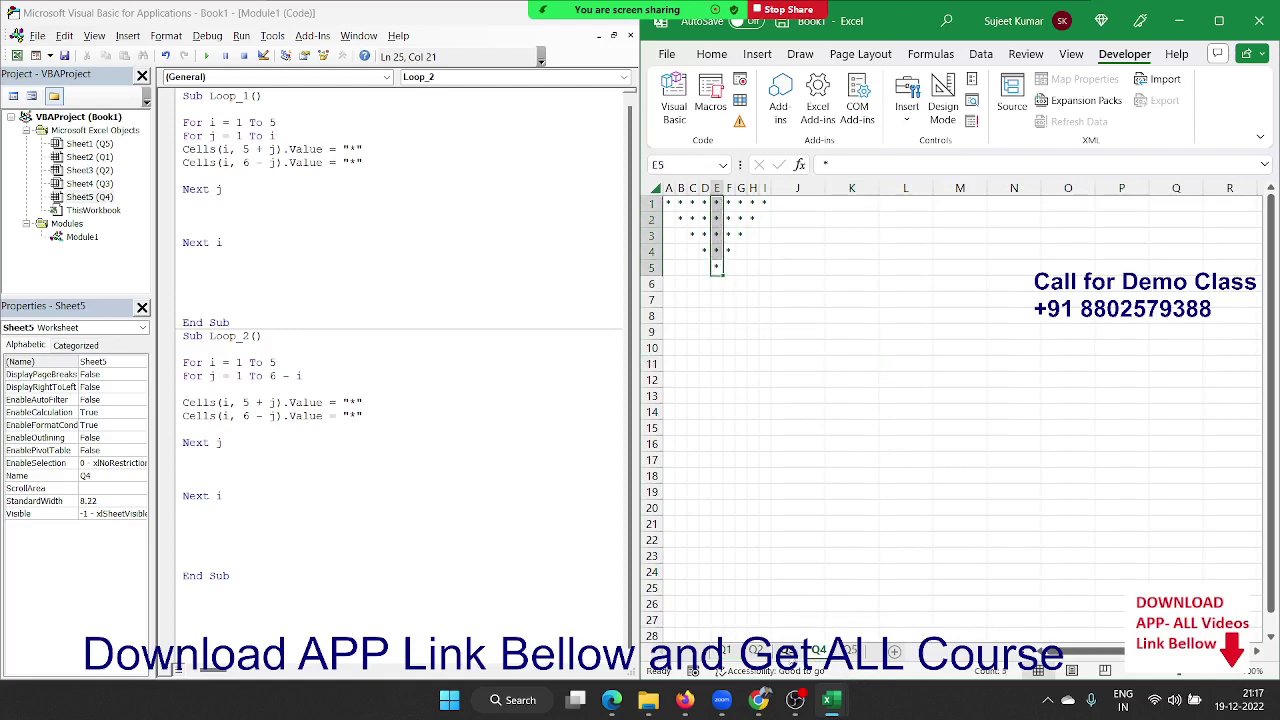
click(787, 652)
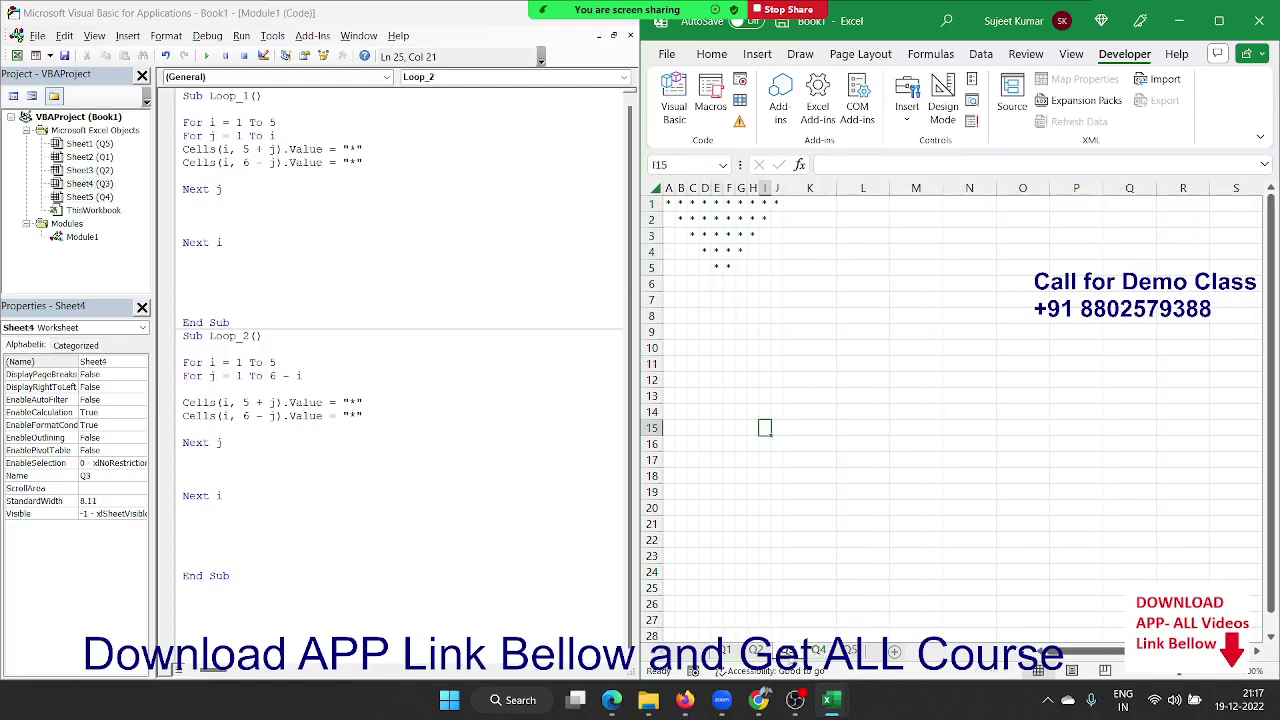
click(727, 652)
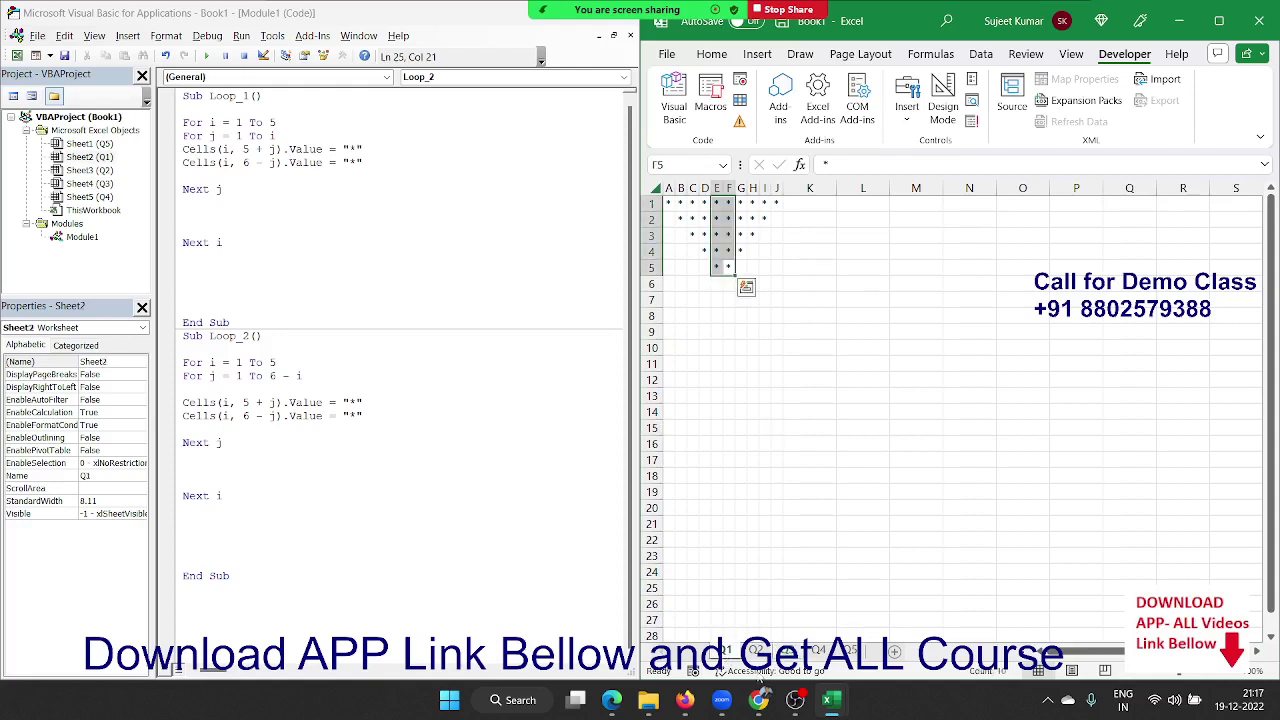
click(322, 482)
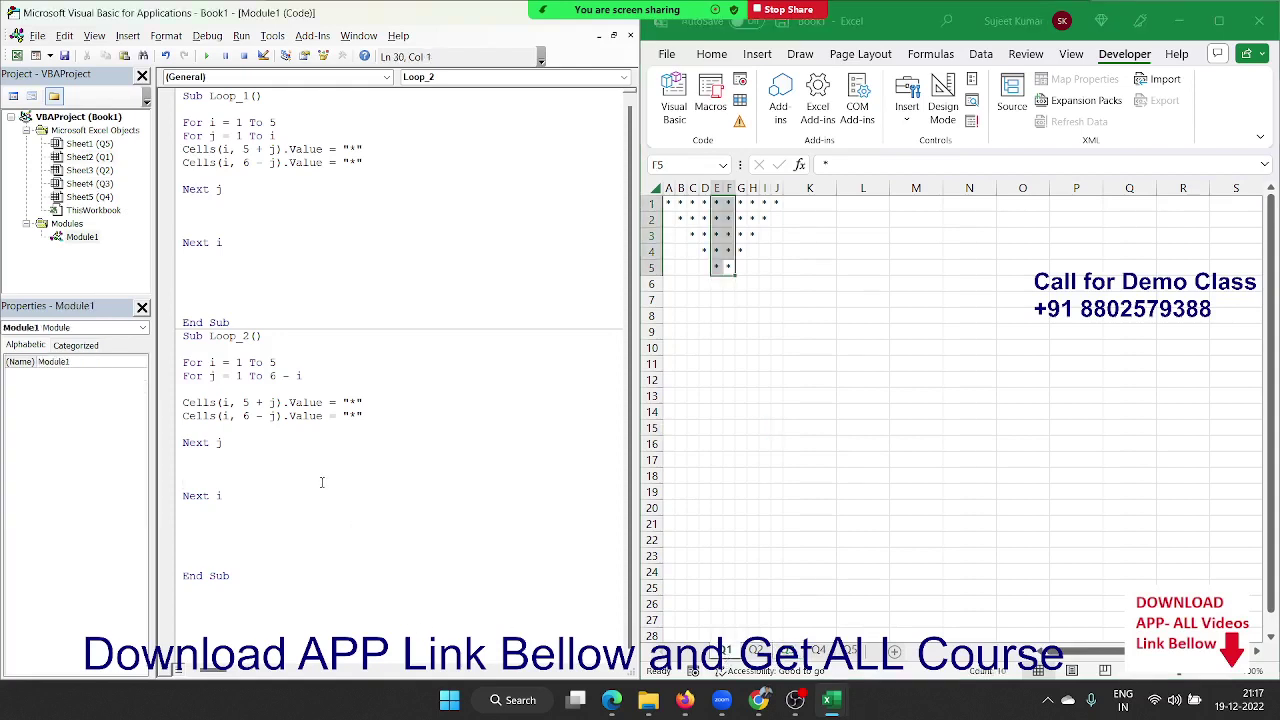
Replace 5 + j with 4 + j in Loop_2's first Cells line and rerun it on Q1
key(Up)
double_click(245, 415)
double_click(245, 402)
text(4)
click(716, 204)
drag(716, 208, 766, 268)
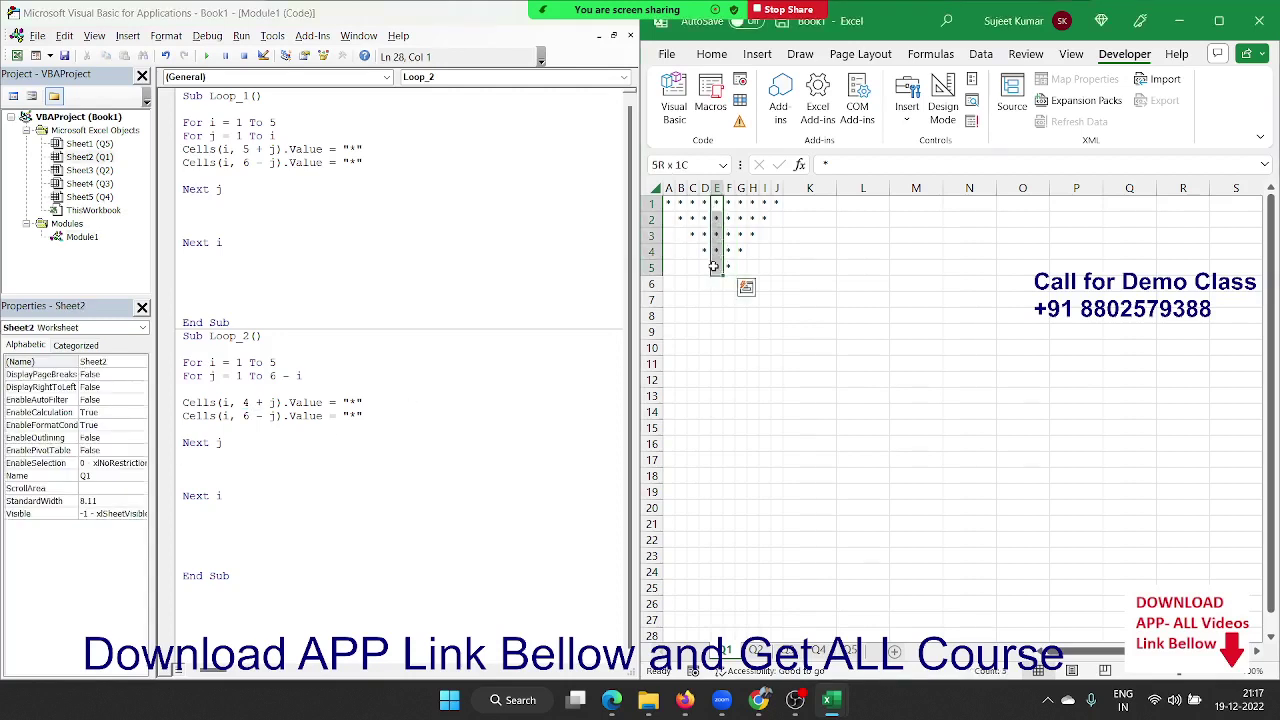
click(228, 402)
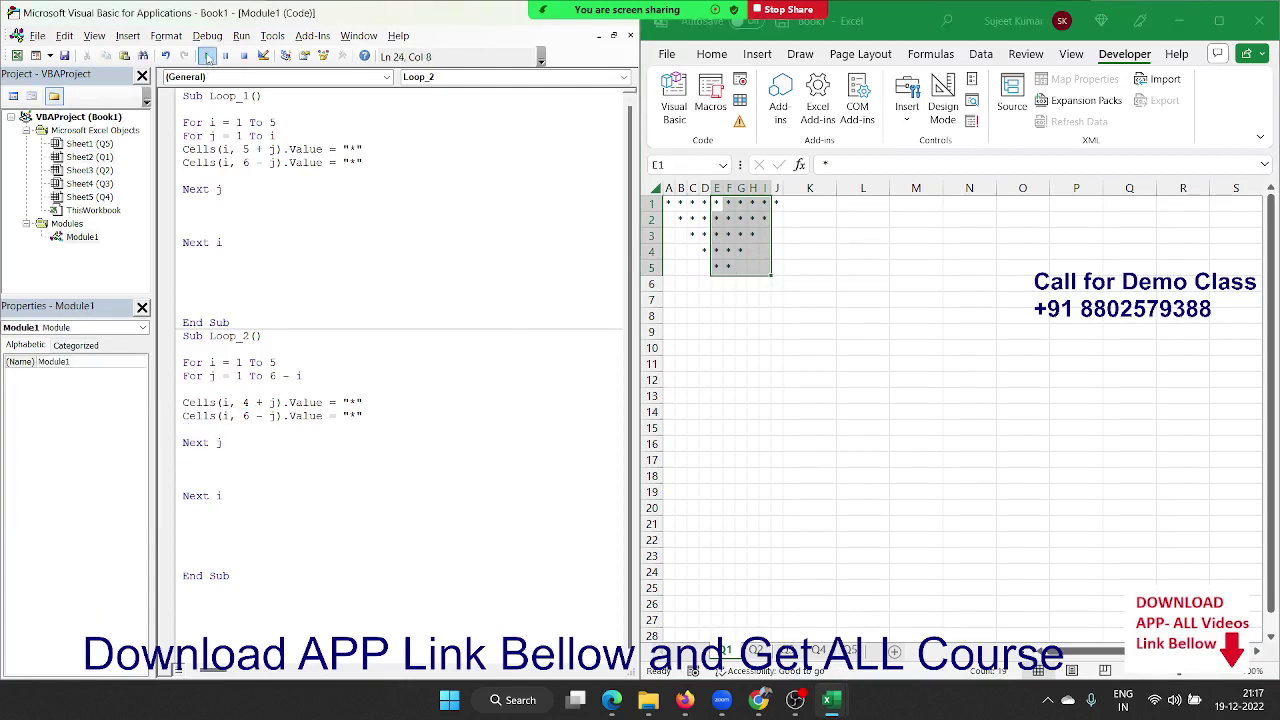
click(207, 56)
click(840, 312)
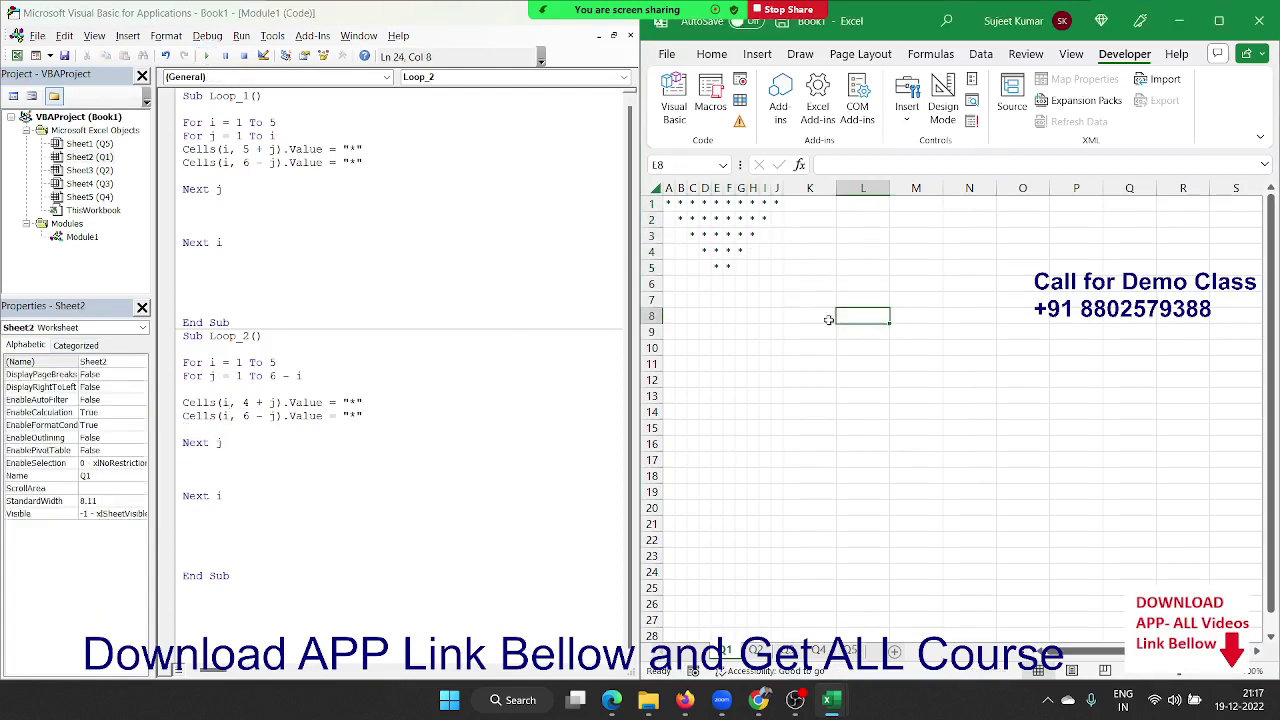
click(703, 250)
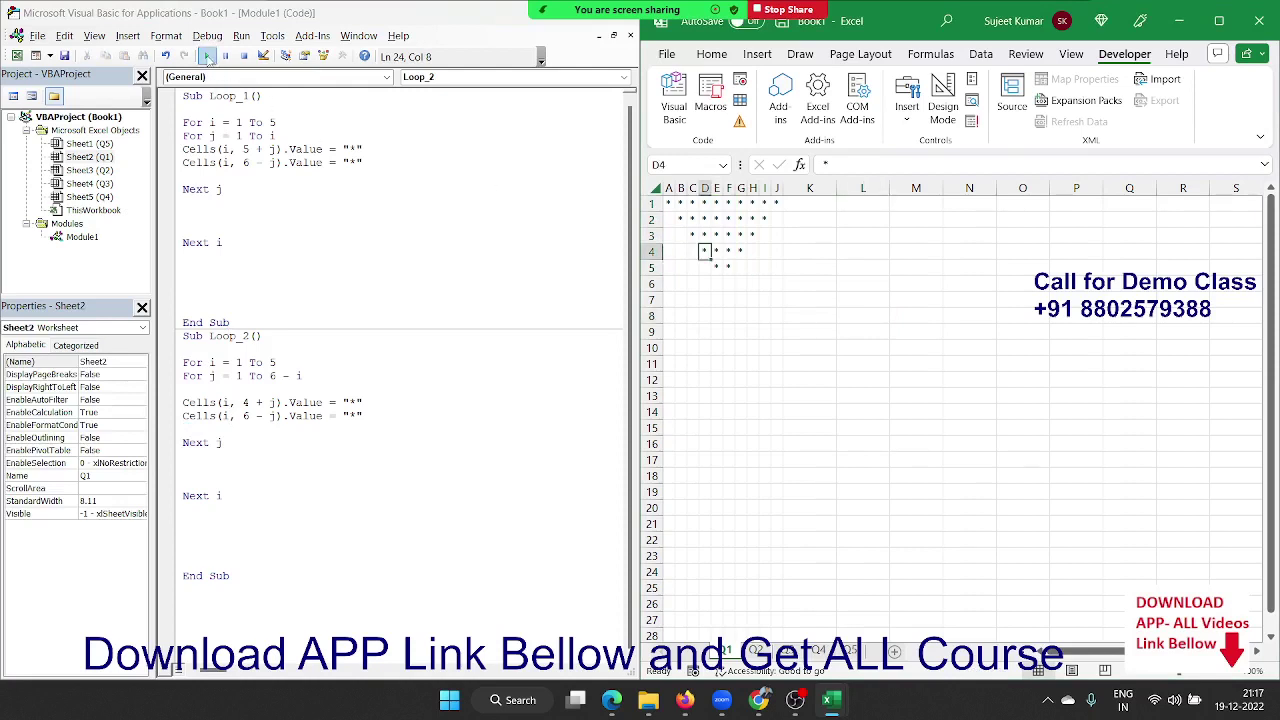
click(207, 56)
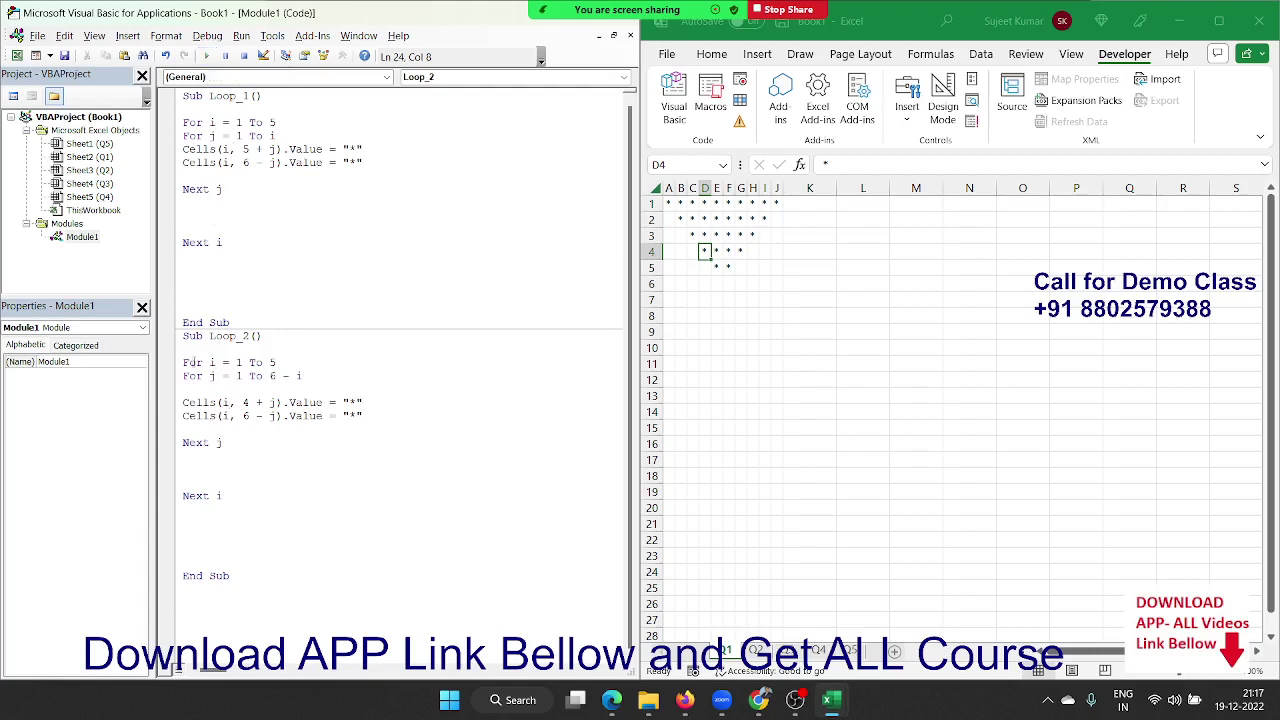
Set the first Cells offset back to 4 + j and comment out the Cells(i, 6 - j) line
click(249, 402)
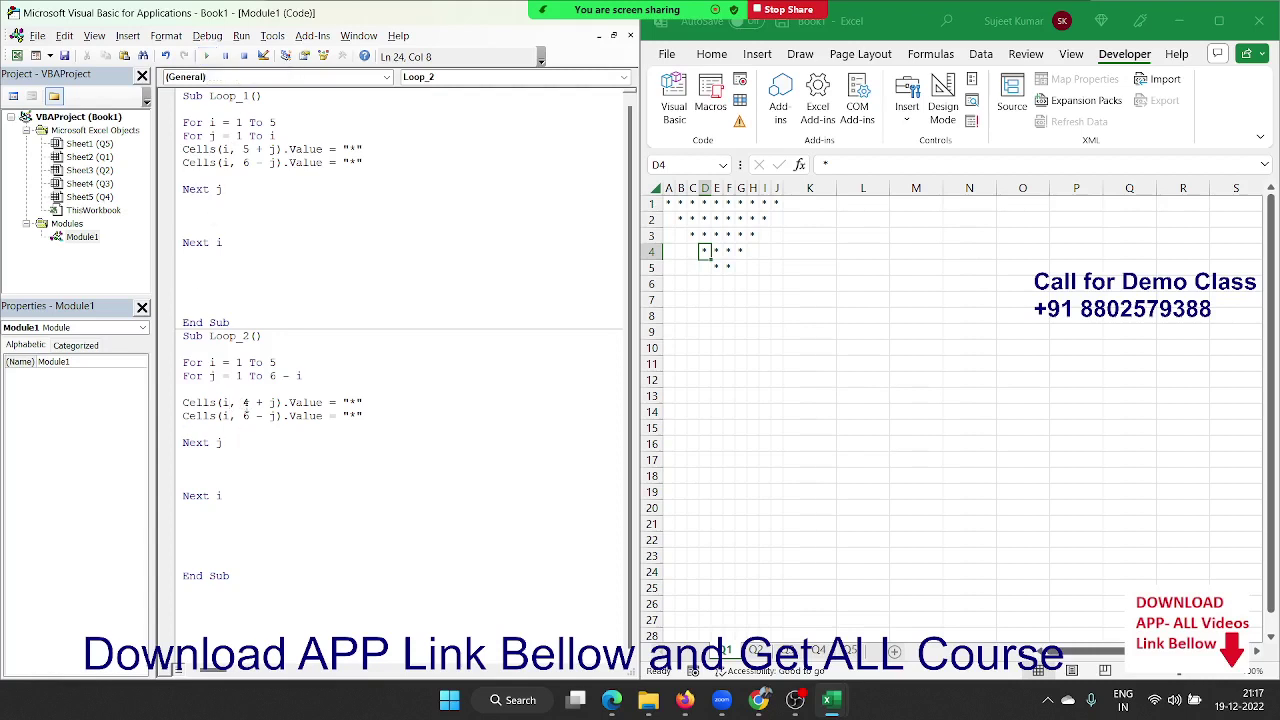
double_click(249, 402)
text(5)
double_click(248, 416)
double_click(257, 403)
double_click(246, 403)
text(4)
click(341, 451)
click(183, 416)
text(')
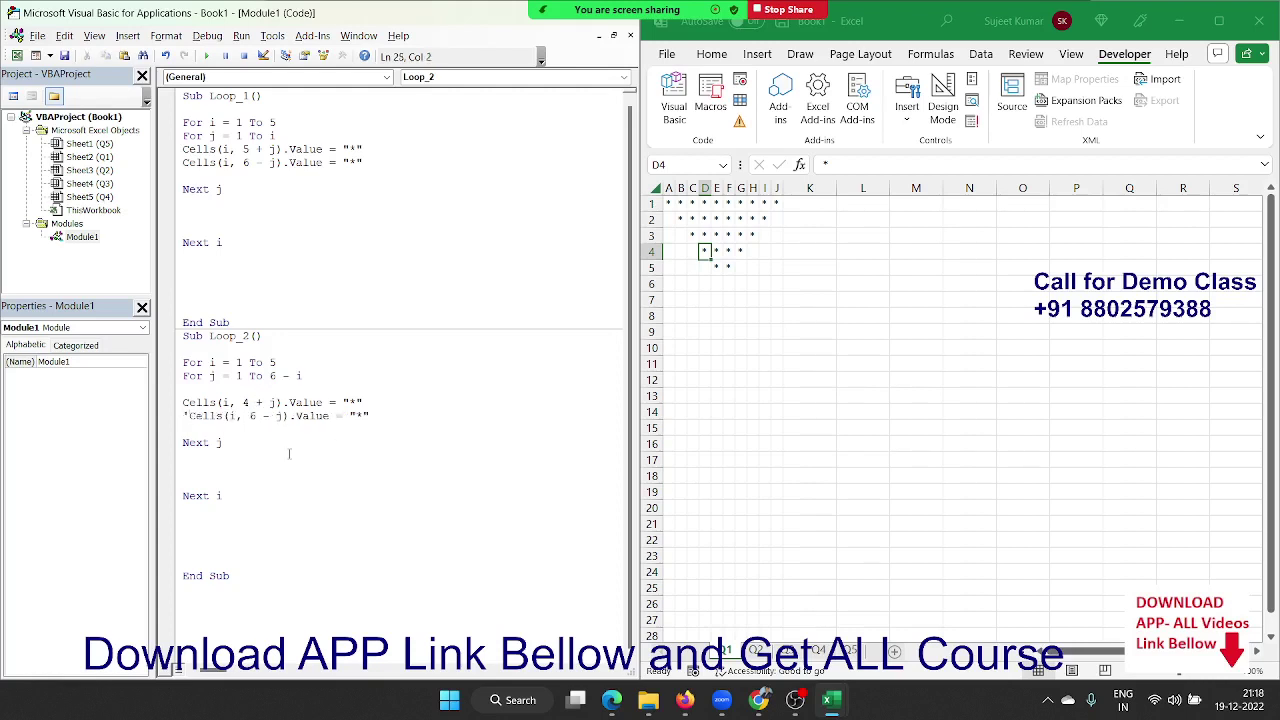
Clear A1:K9, run Loop_2, then uncomment the Cells(i, 6 - j) line
drag(827, 331, 665, 201)
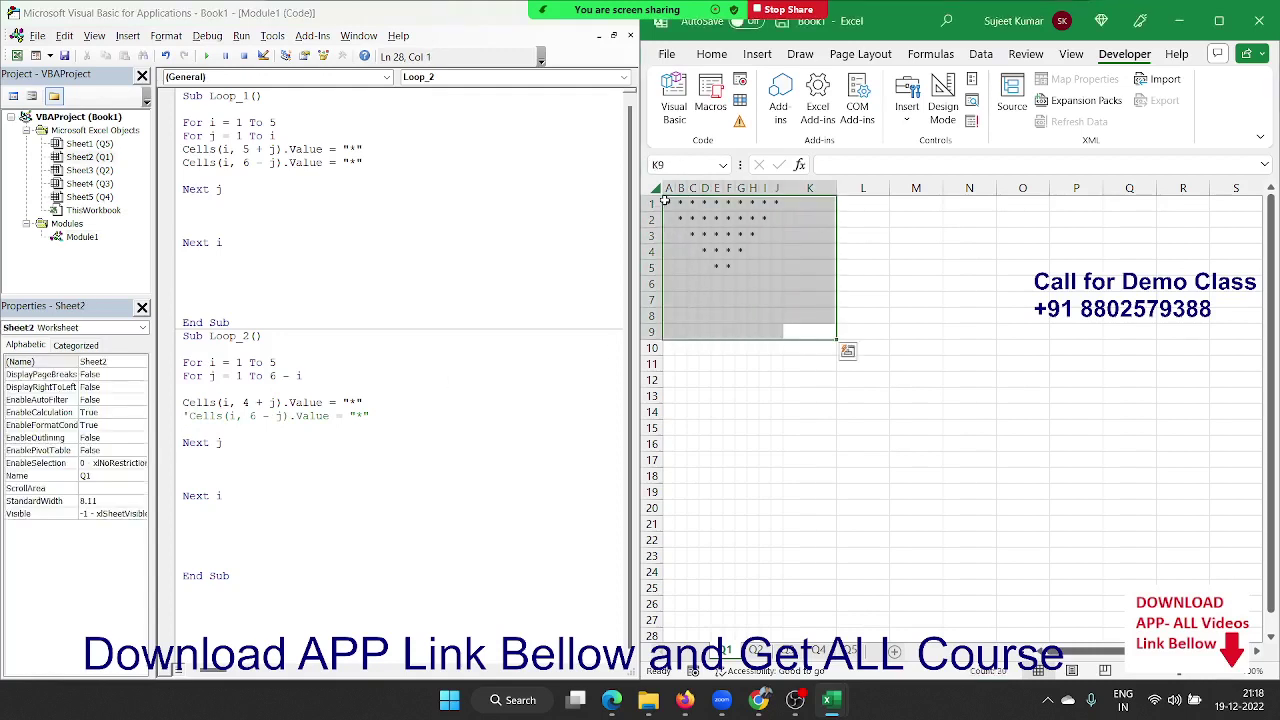
key(Delete)
click(273, 390)
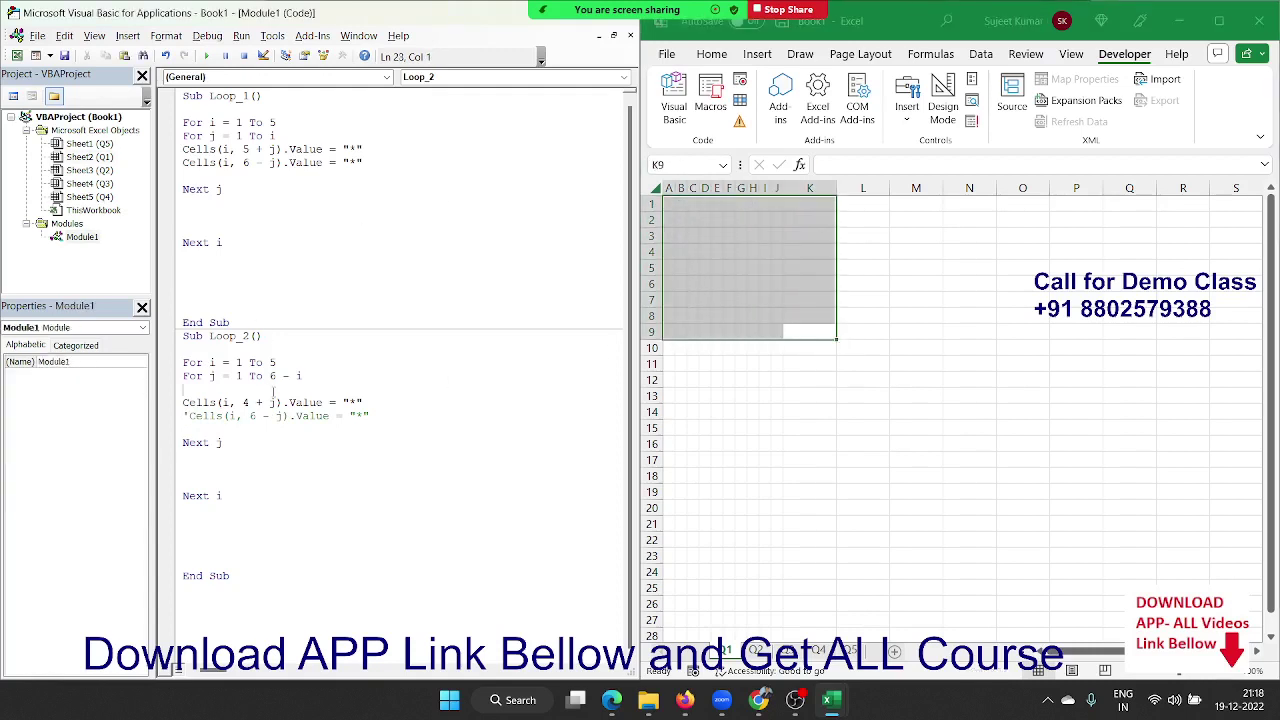
click(206, 55)
key(BackSpace)
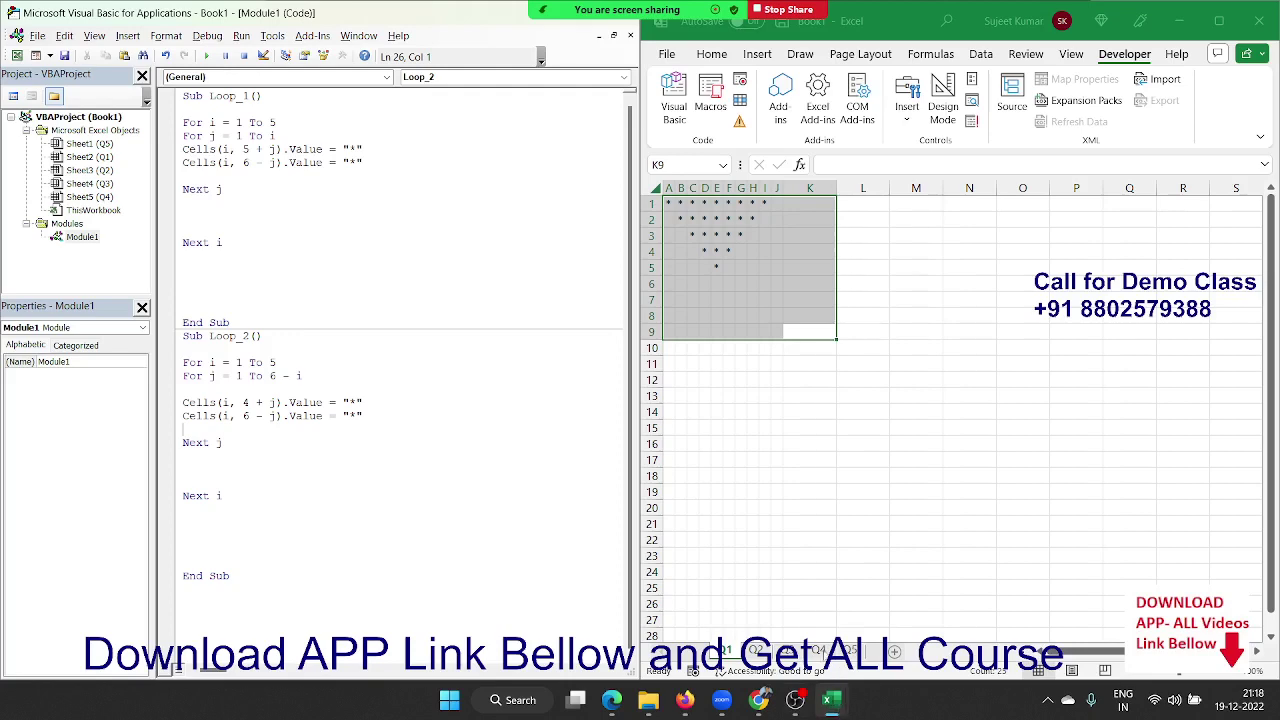
Show the finished diamond on sheet Q5 and highlight the Loop_2 body
click(820, 651)
click(848, 651)
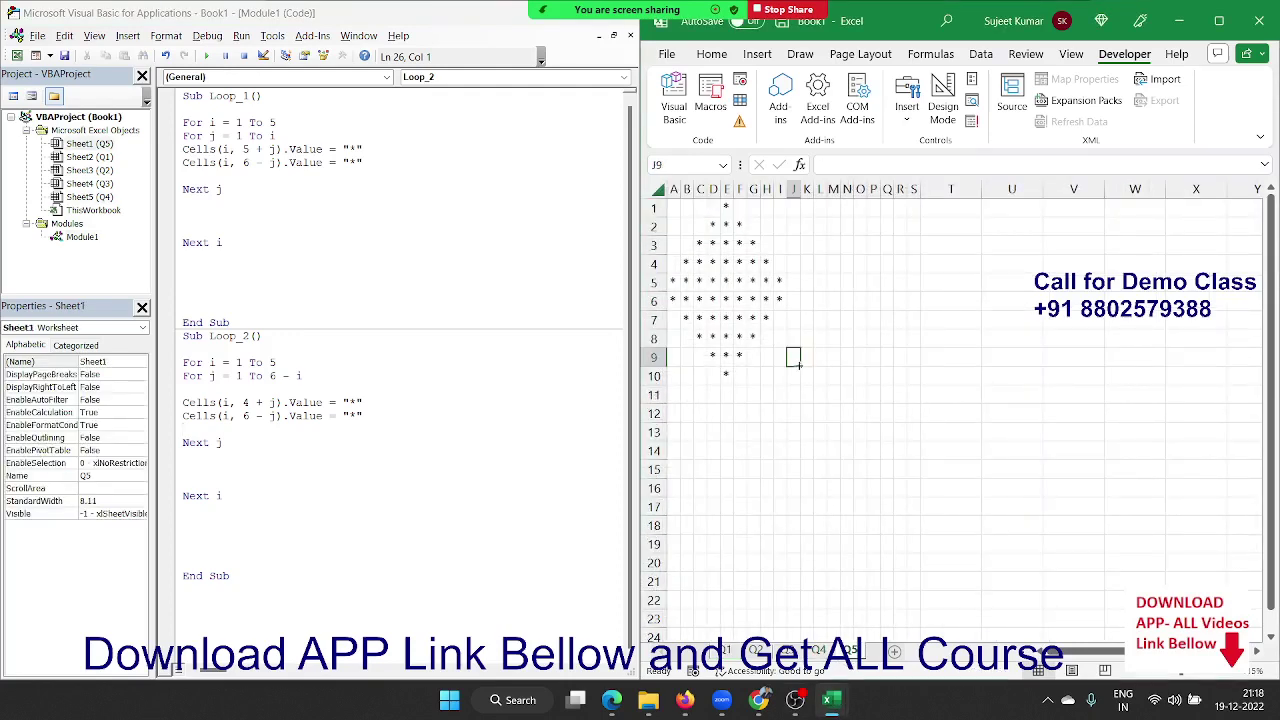
click(217, 286)
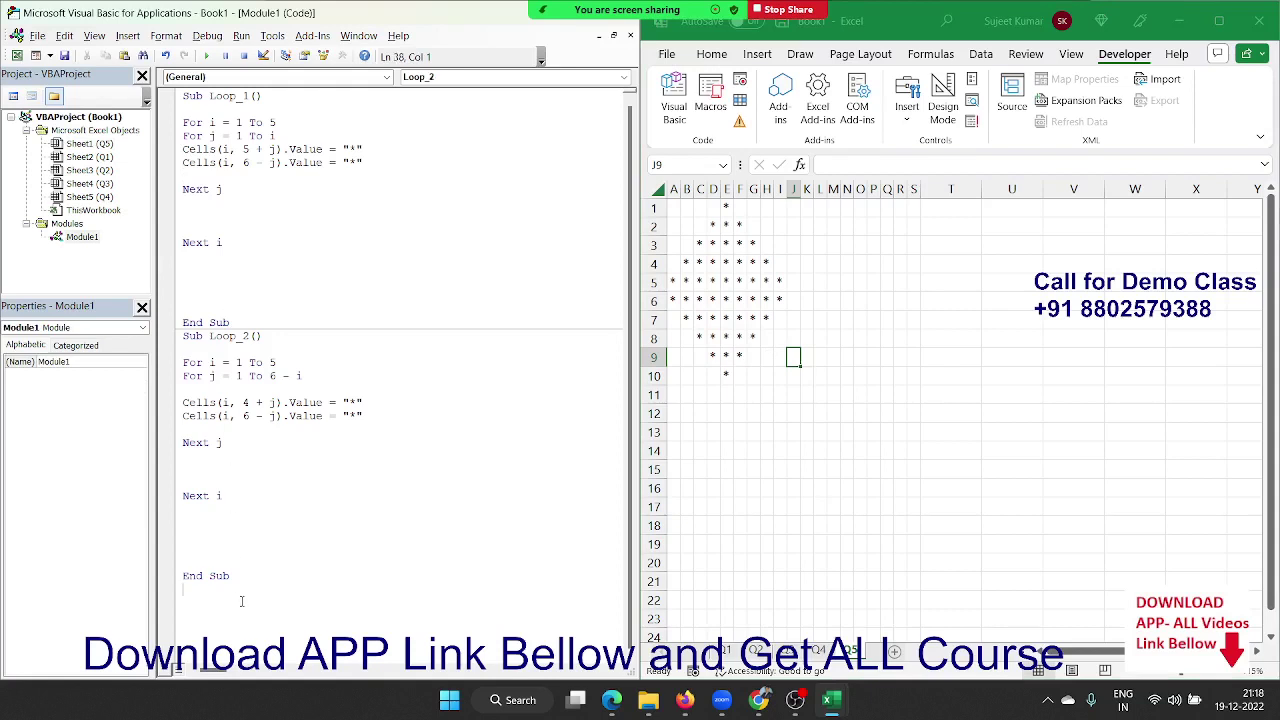
drag(242, 603, 190, 185)
click(237, 498)
drag(250, 572, 174, 365)
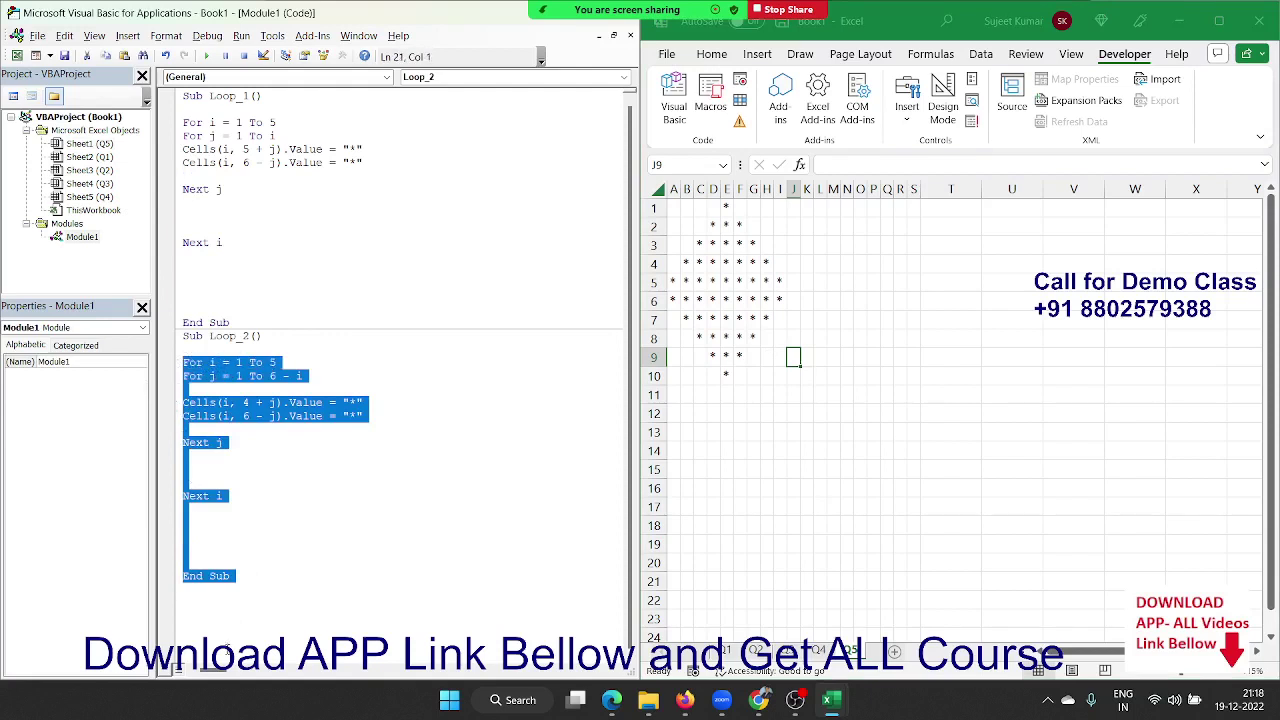
click(201, 623)
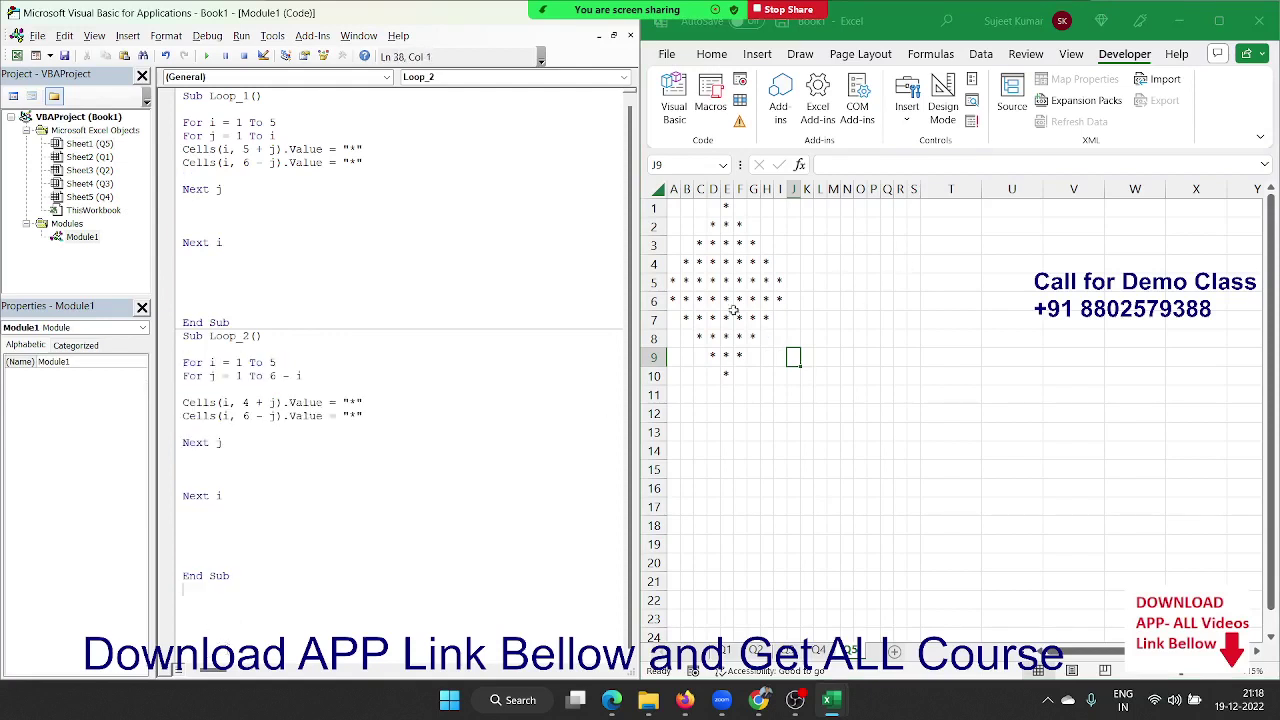
Point out the row 6 stars of the diamond, including cell G6
click(677, 298)
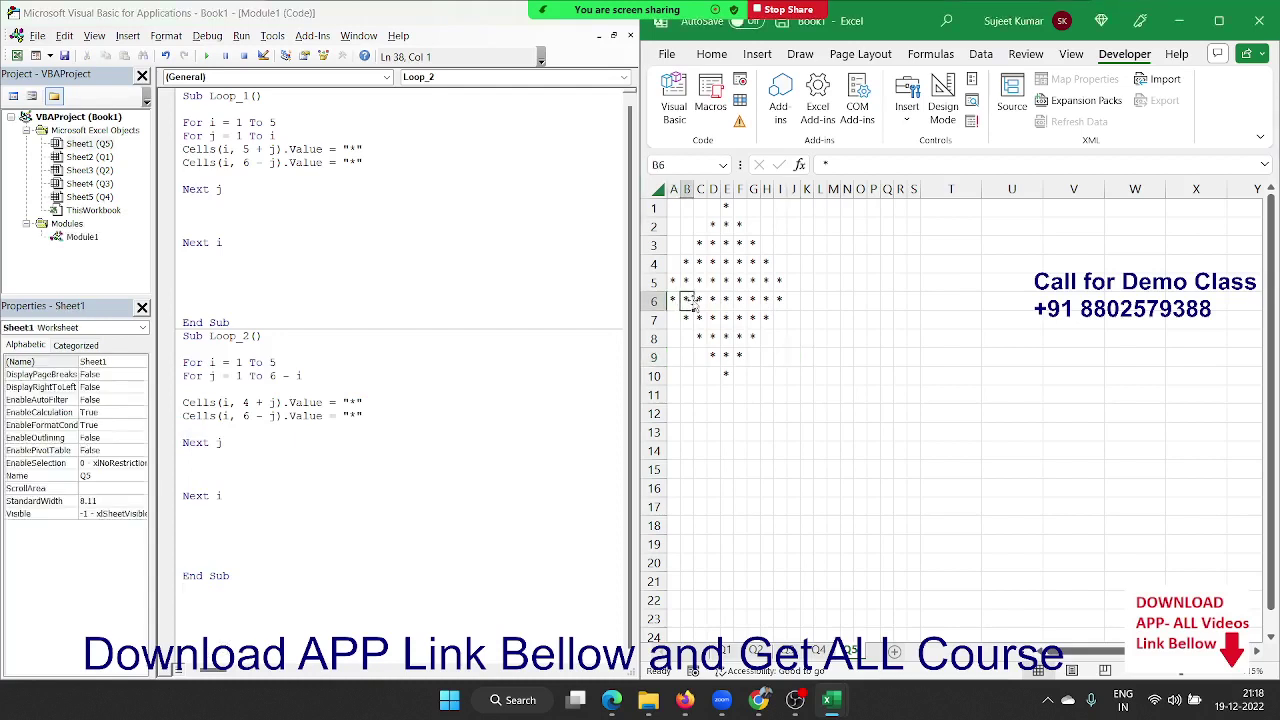
click(728, 300)
click(752, 302)
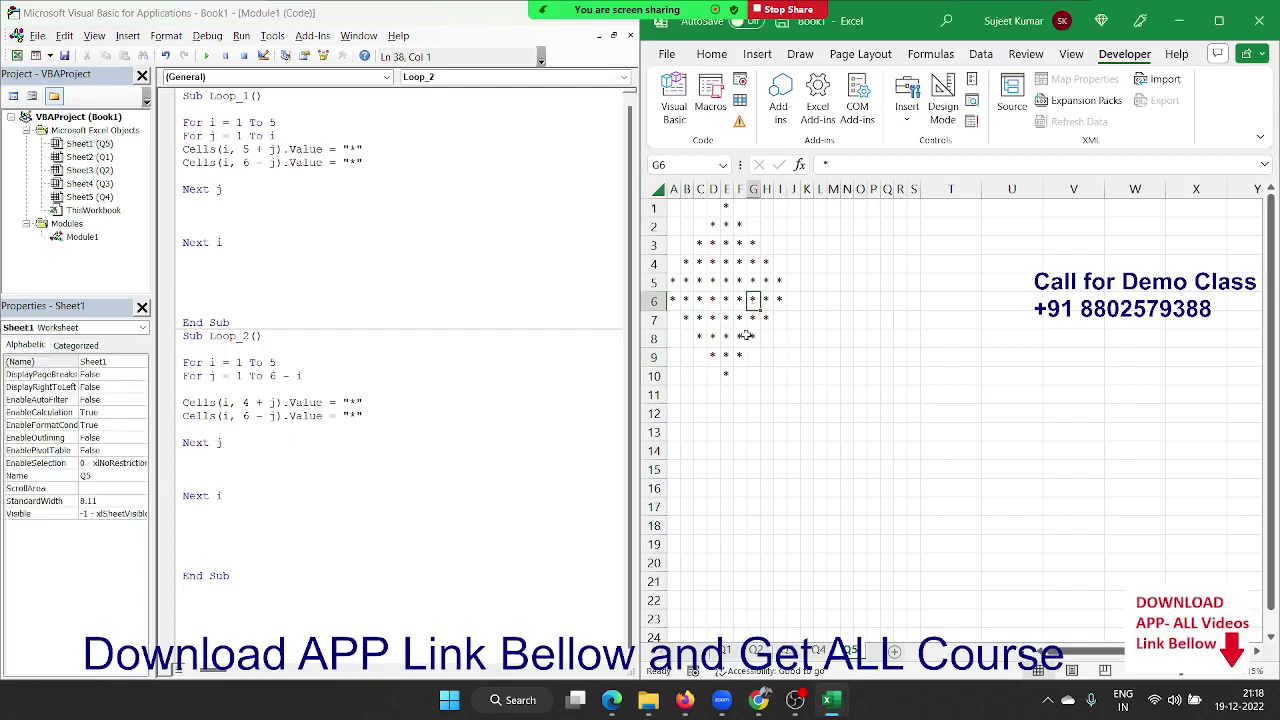
click(271, 598)
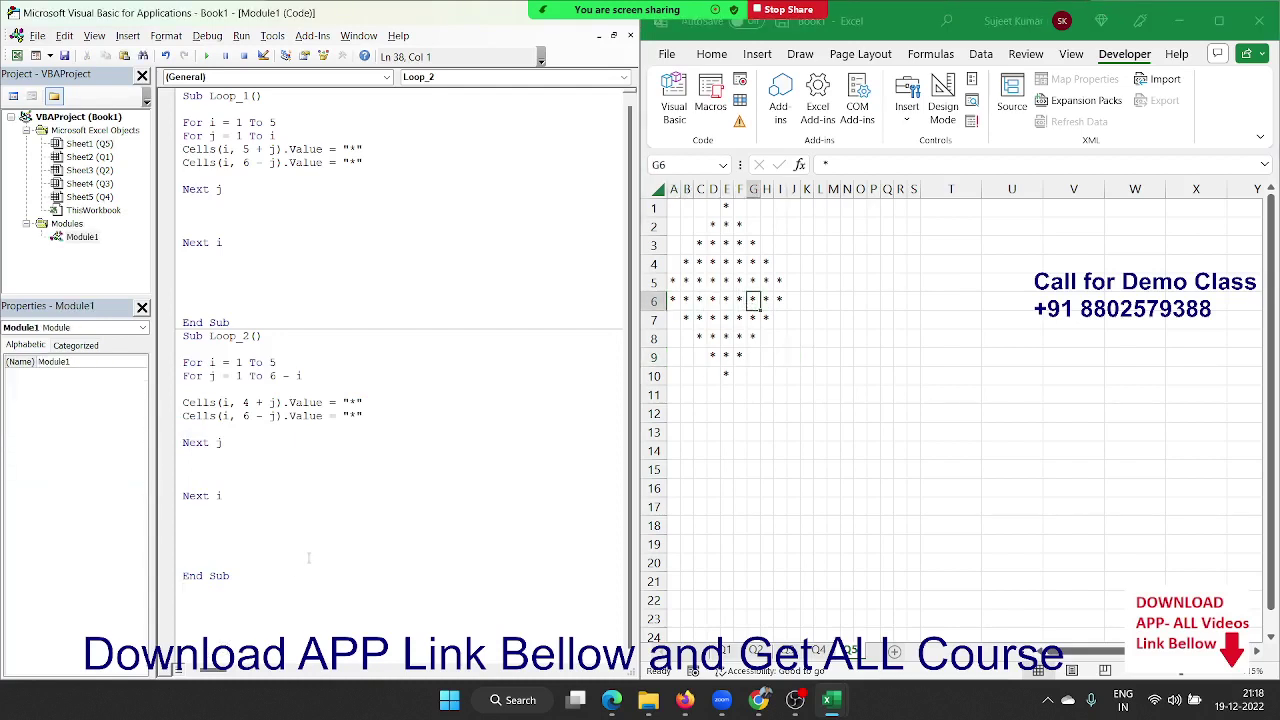
Clear the diamond in A1:O10 and run Loop_1 to draw the pyramid
click(247, 175)
drag(863, 377, 670, 205)
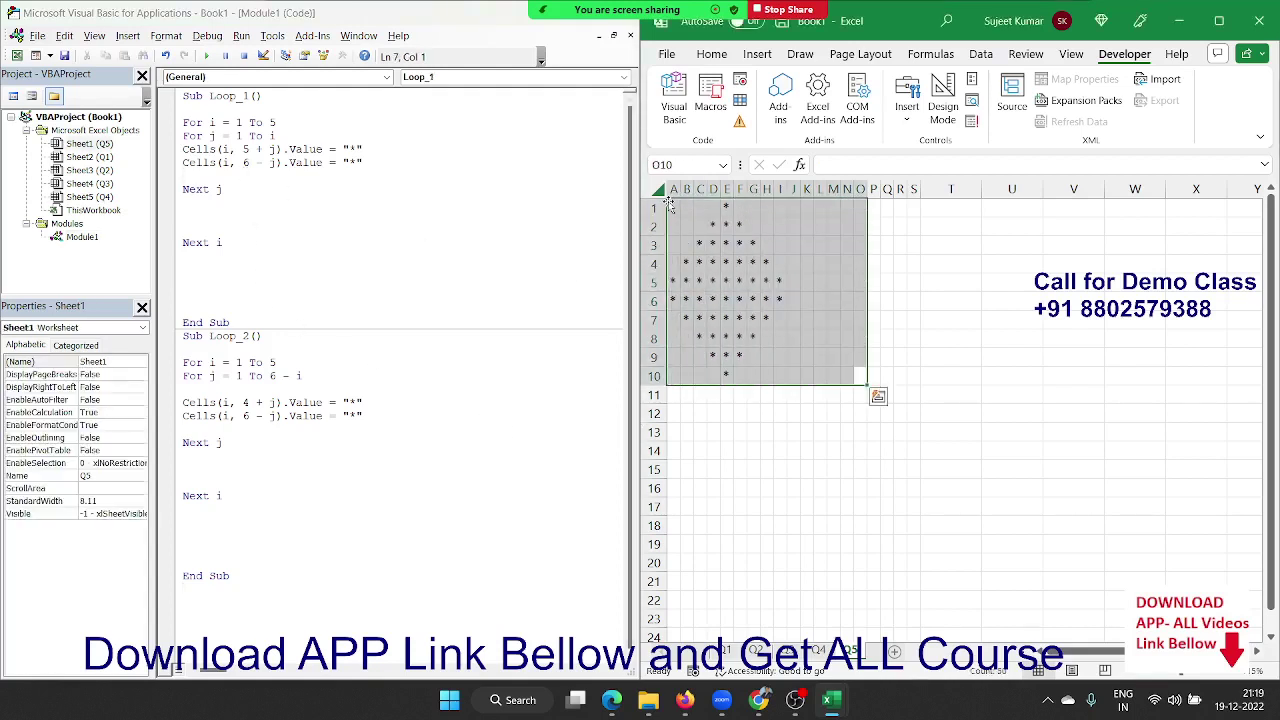
key(Delete)
click(266, 205)
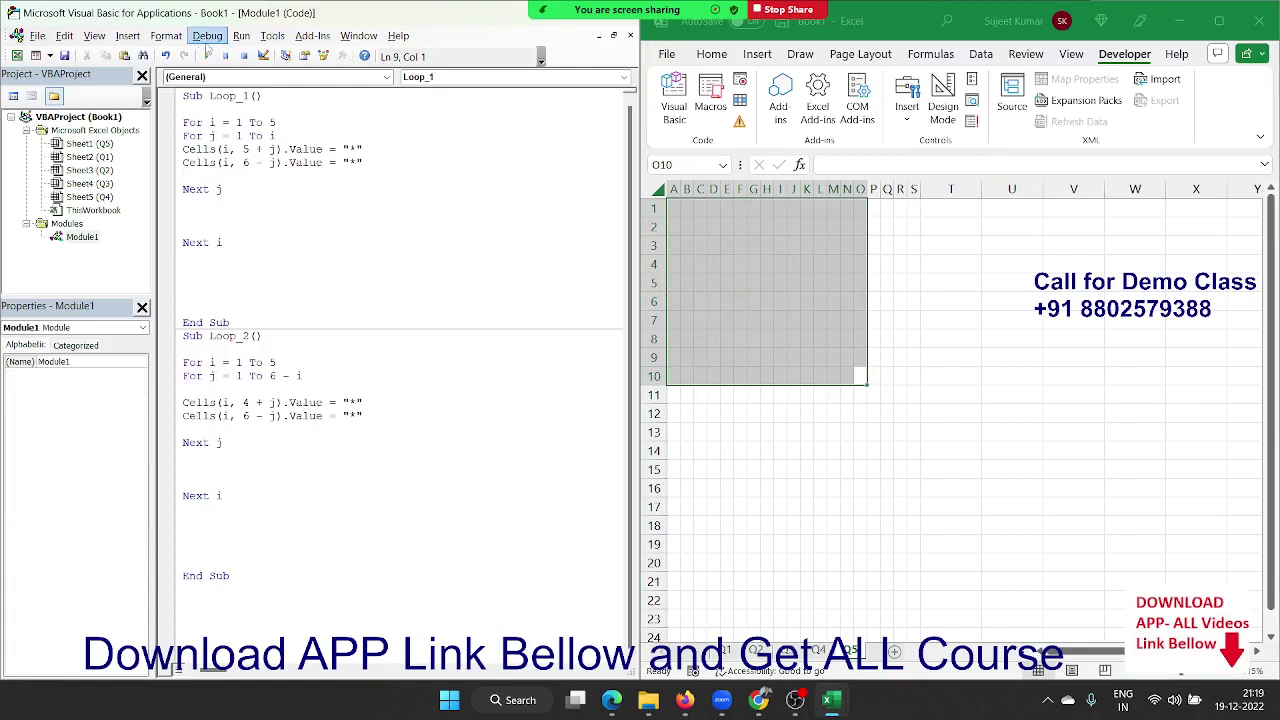
click(206, 55)
Run Loop_2 over the pyramid, then comment and uncomment its Cells(i, 6 - j) line
click(256, 418)
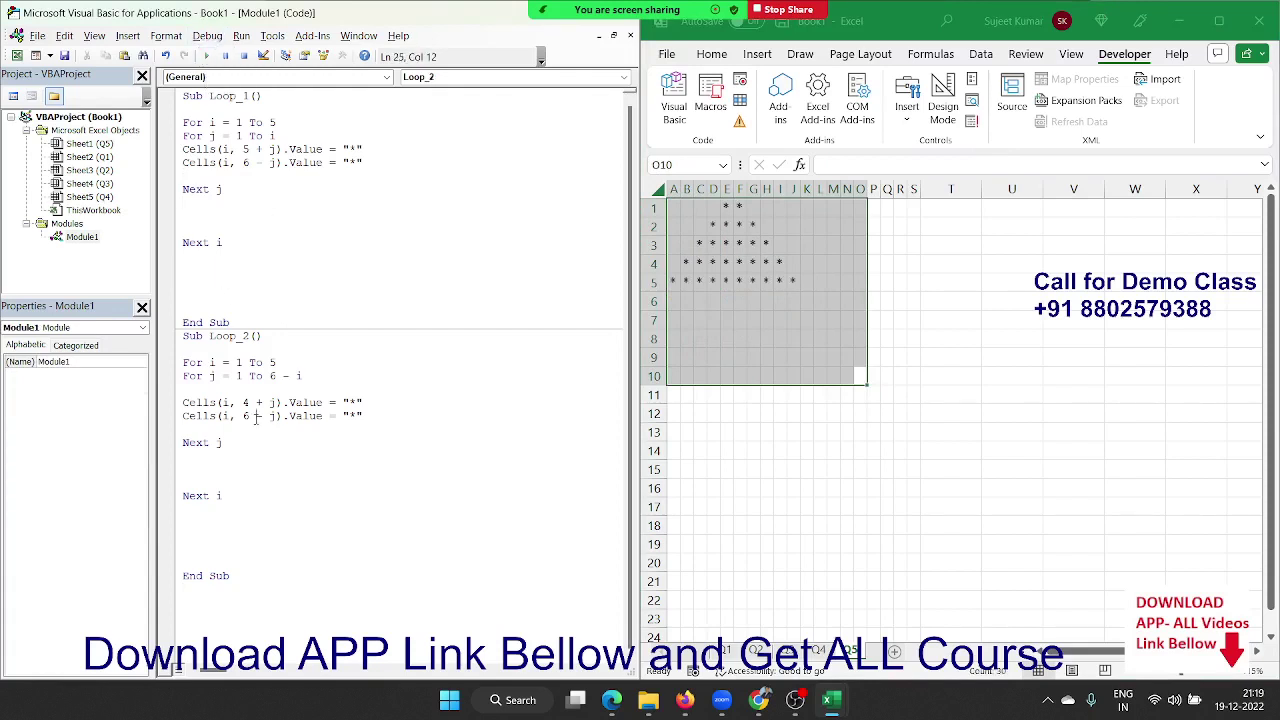
click(206, 55)
key(Home)
text(')
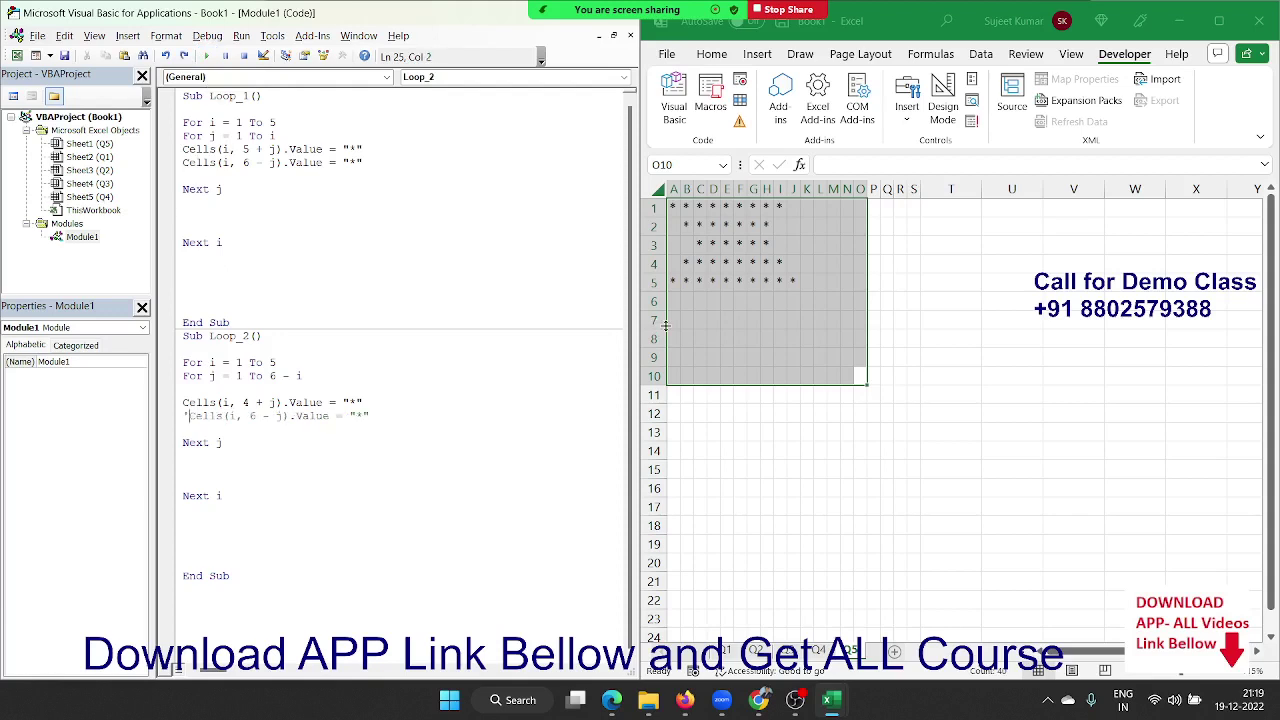
click(750, 302)
click(780, 302)
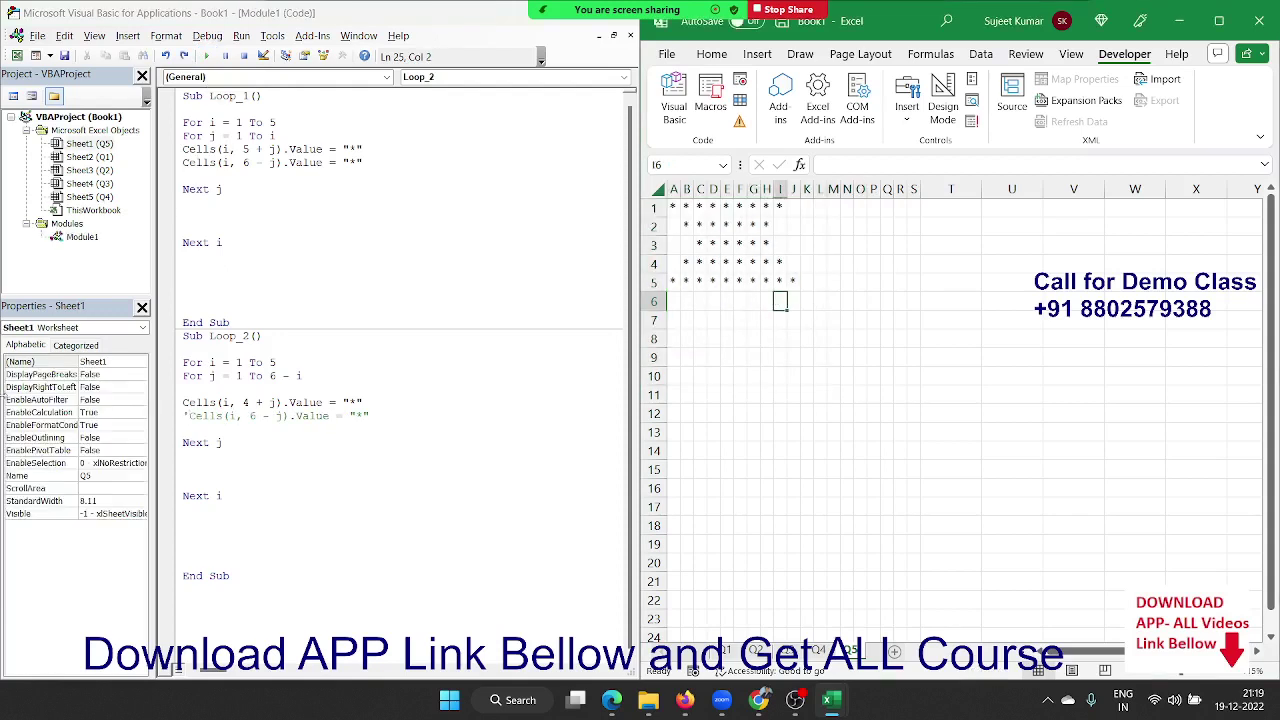
click(188, 415)
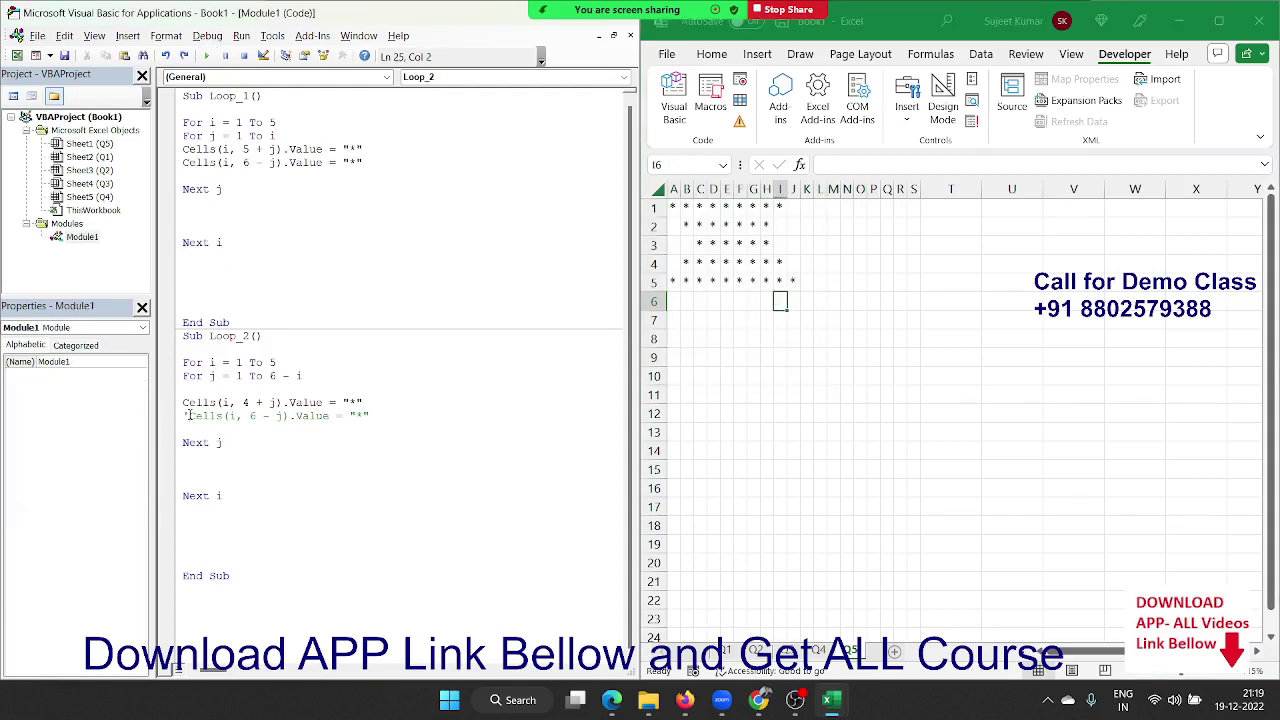
key(BackSpace)
Change the row index to i + 5 in both Loop_2 Cells lines, undoing an accidental line break
click(230, 402)
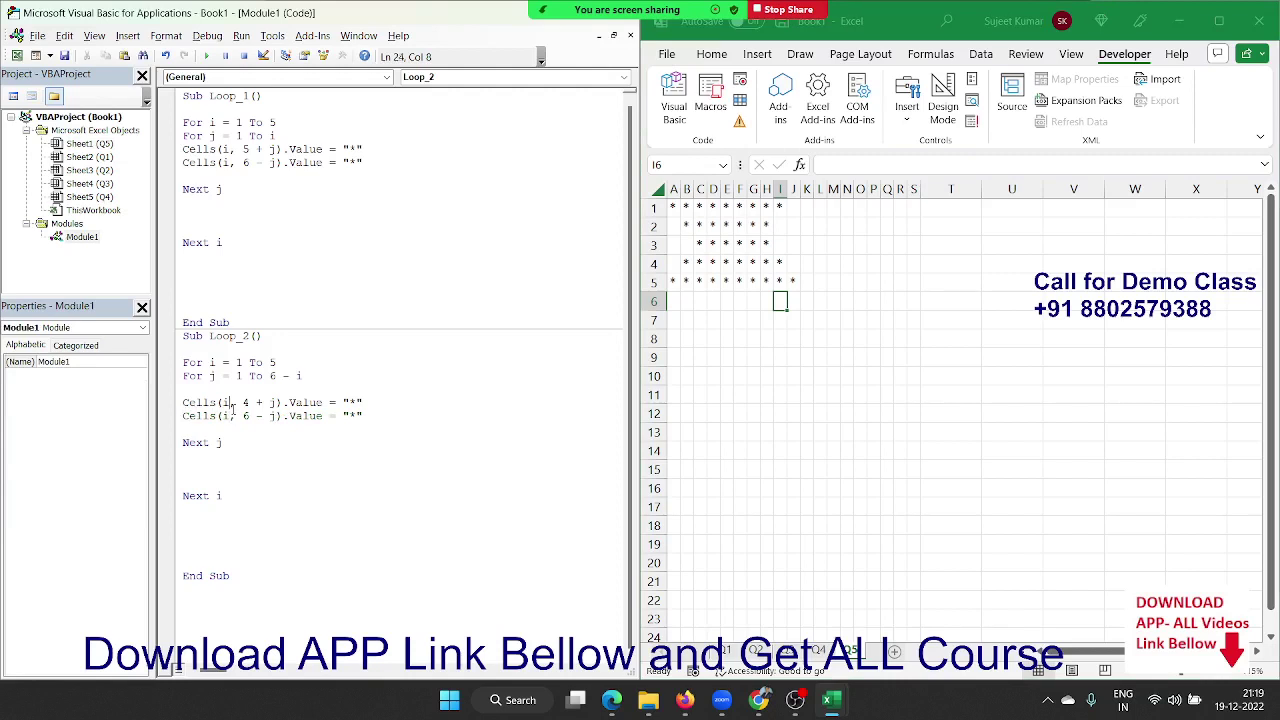
text(+5)
click(235, 415)
text(+5)
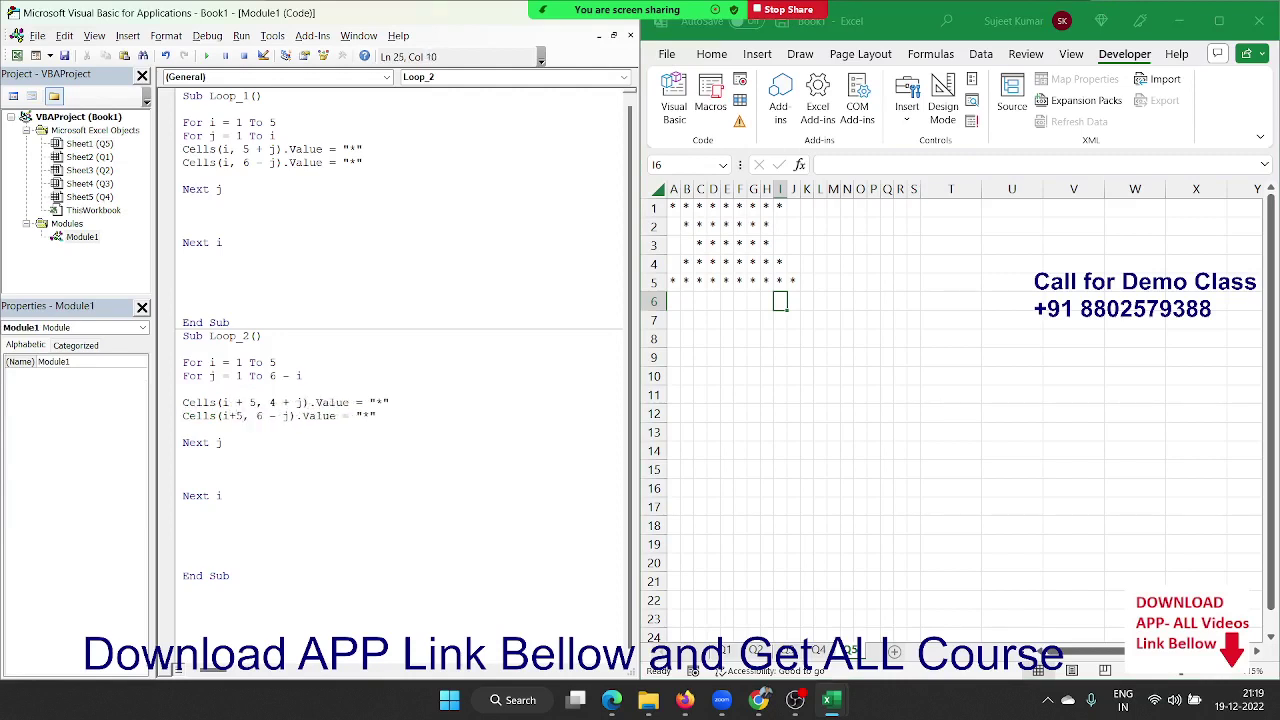
key(Return)
key(Return)
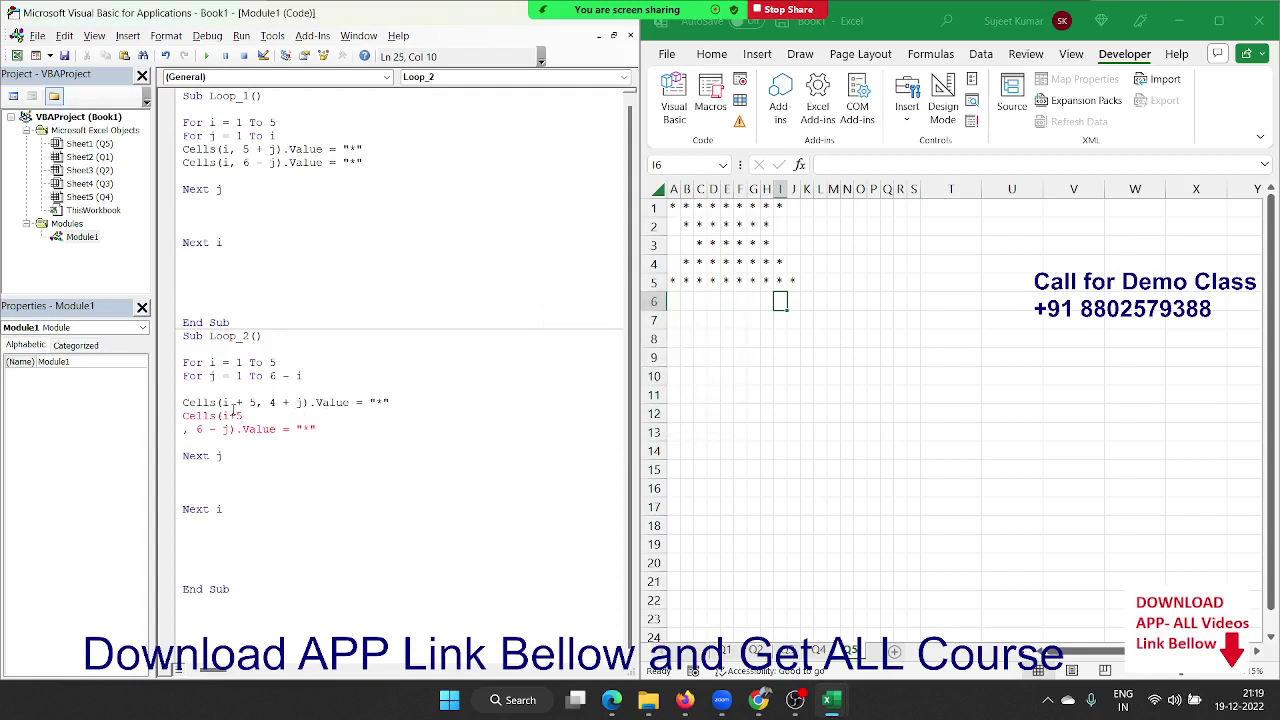
key(ctrl+z)
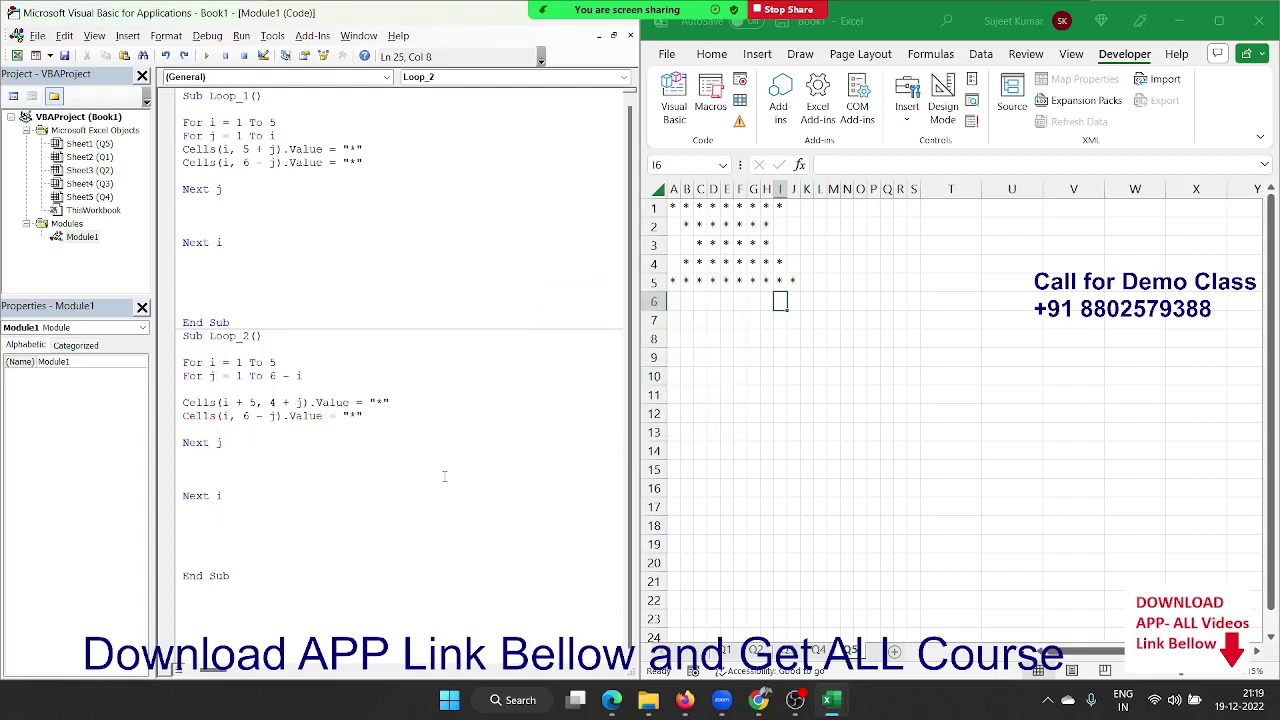
text(5)
key(BackSpace)
text(+)
text(5)
click(421, 478)
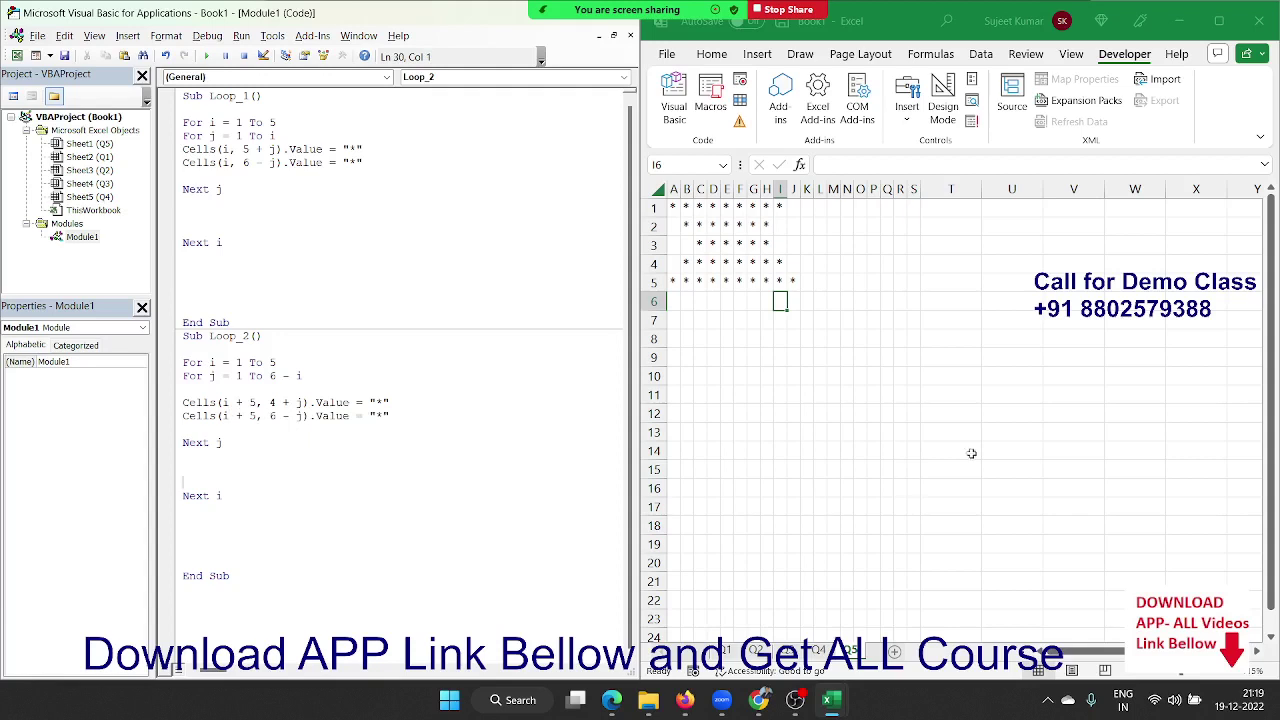
Clear A1:Q7, then run Loop_1 followed by Loop_2
drag(888, 320, 677, 172)
key(Delete)
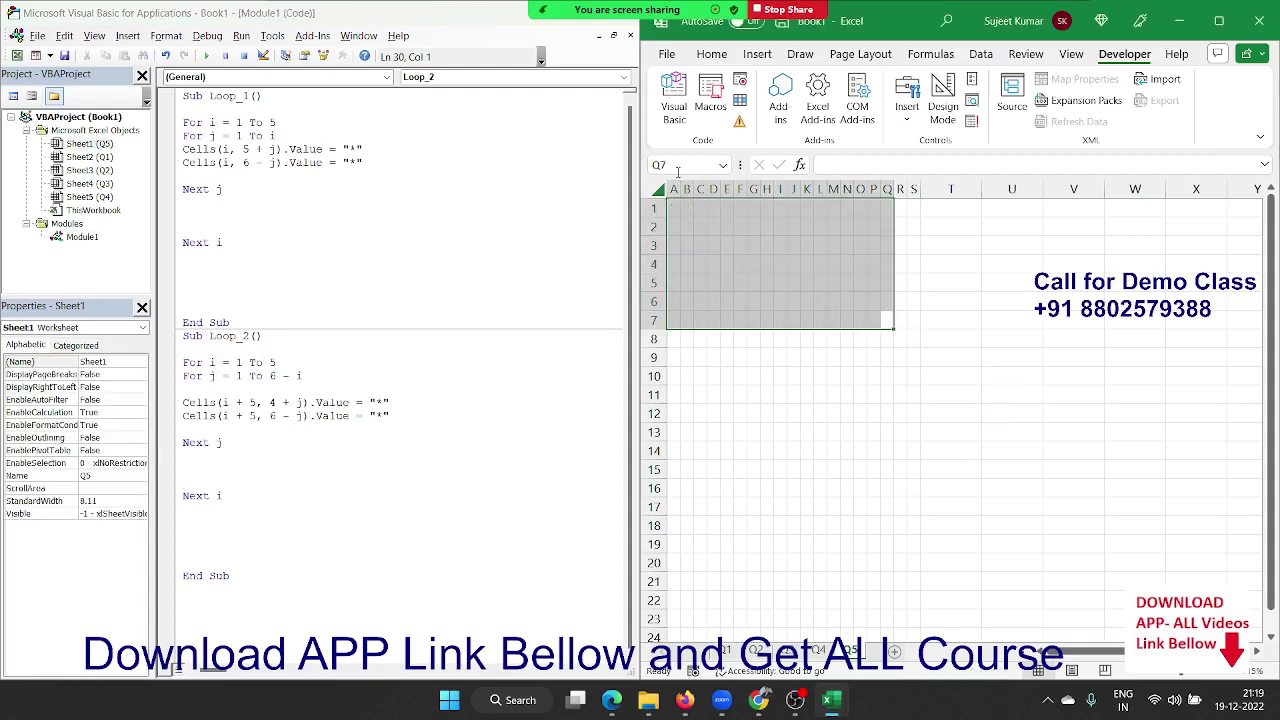
click(180, 150)
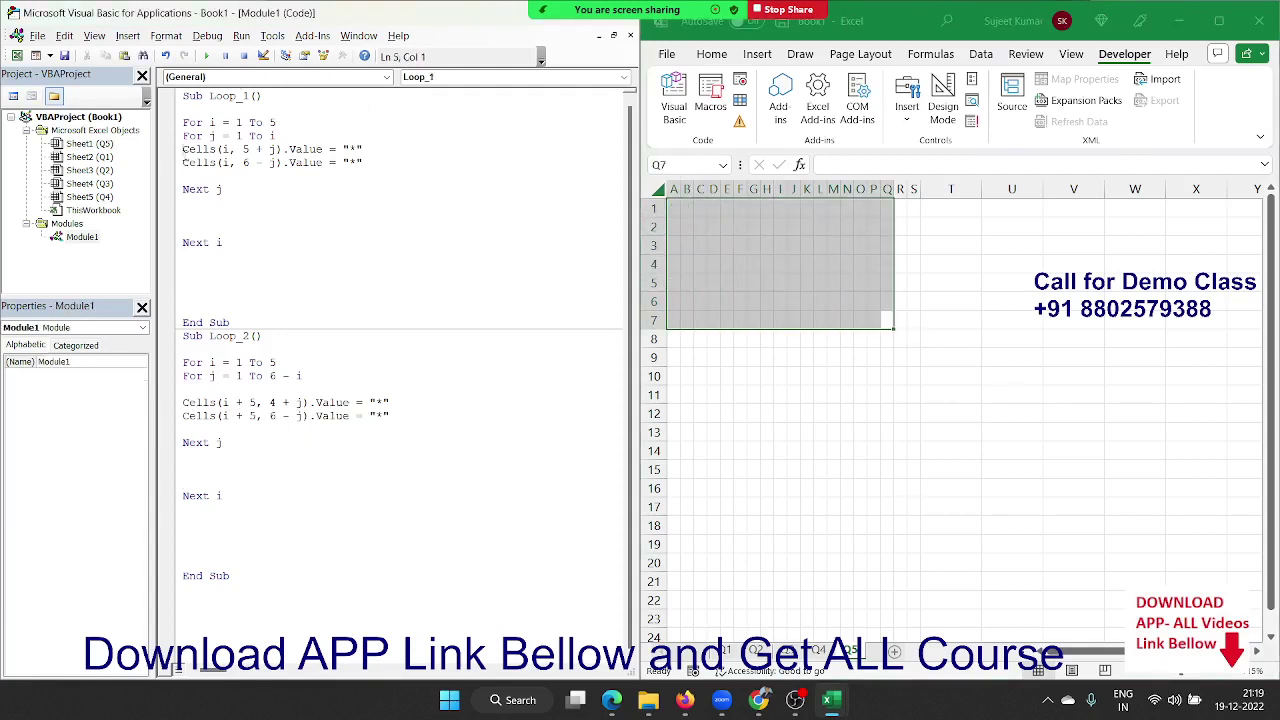
click(209, 56)
click(196, 415)
click(208, 56)
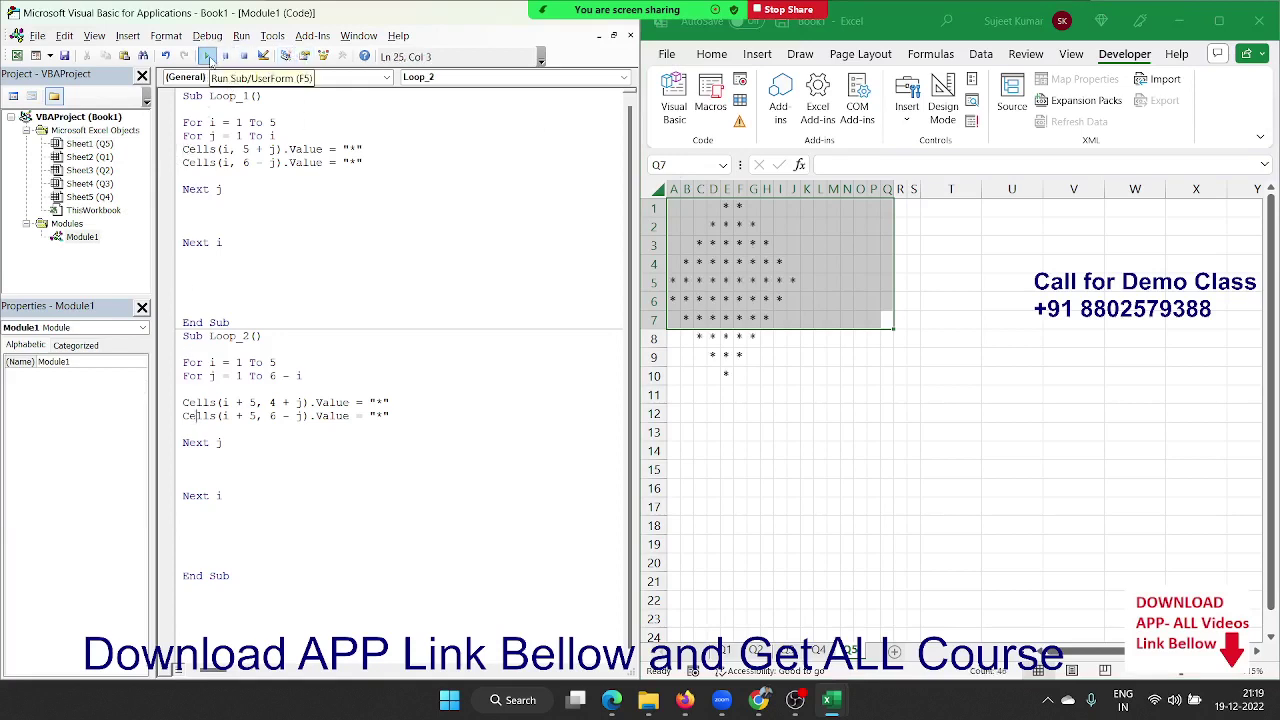
Inspect the right half of the completed diamond, then deselect it
click(804, 389)
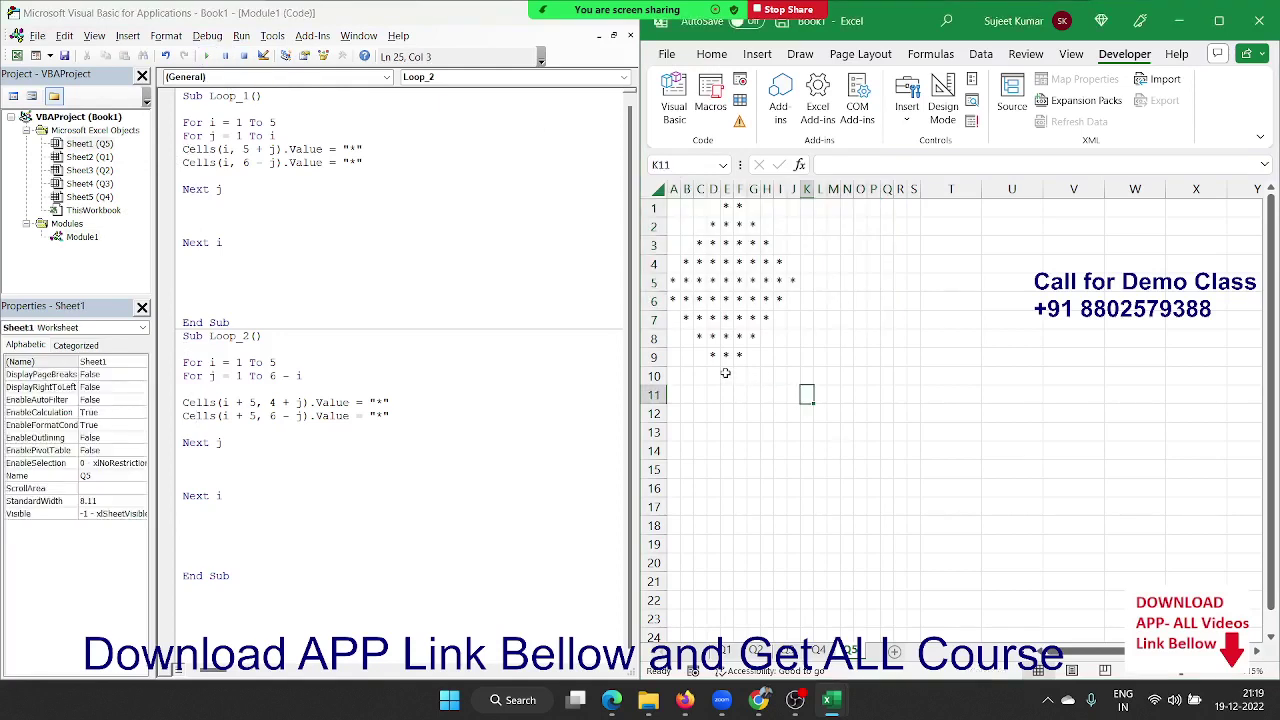
mouse_move(726, 376)
mouse_down()
mouse_move(733, 203)
mouse_move(680, 203)
mouse_move(804, 212)
mouse_move(793, 214)
mouse_up()
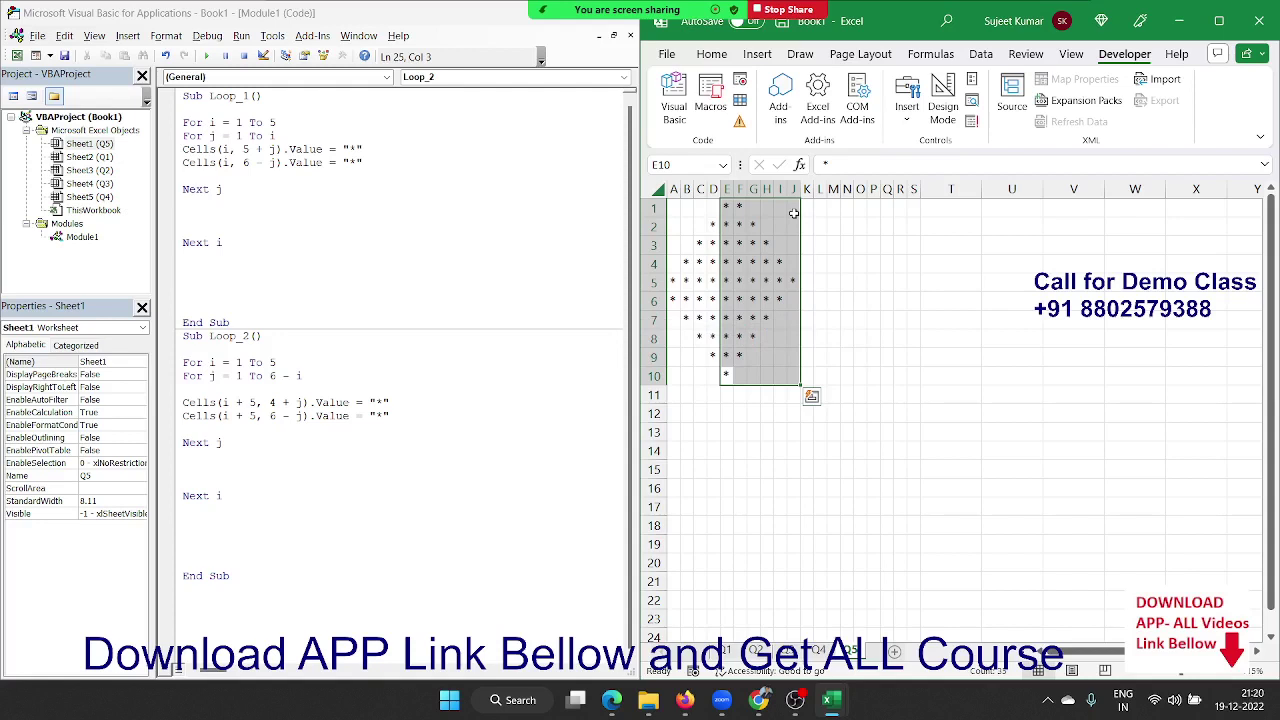
click(517, 389)
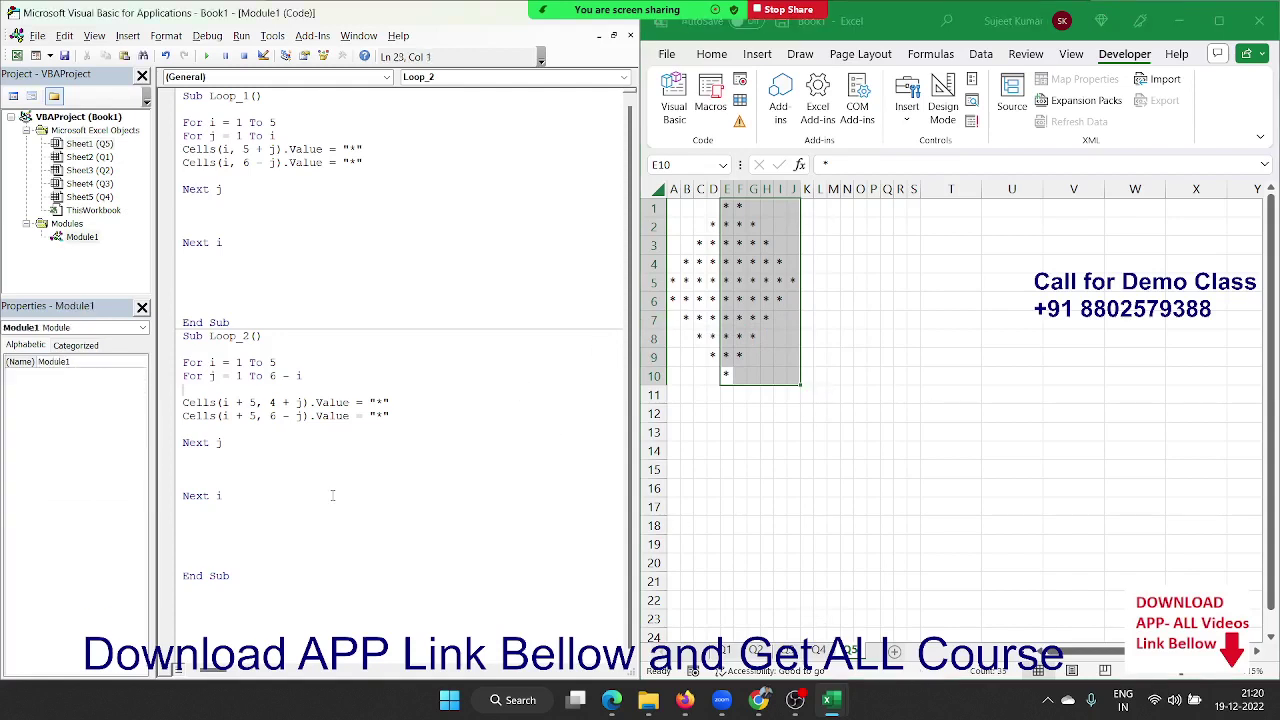
click(654, 525)
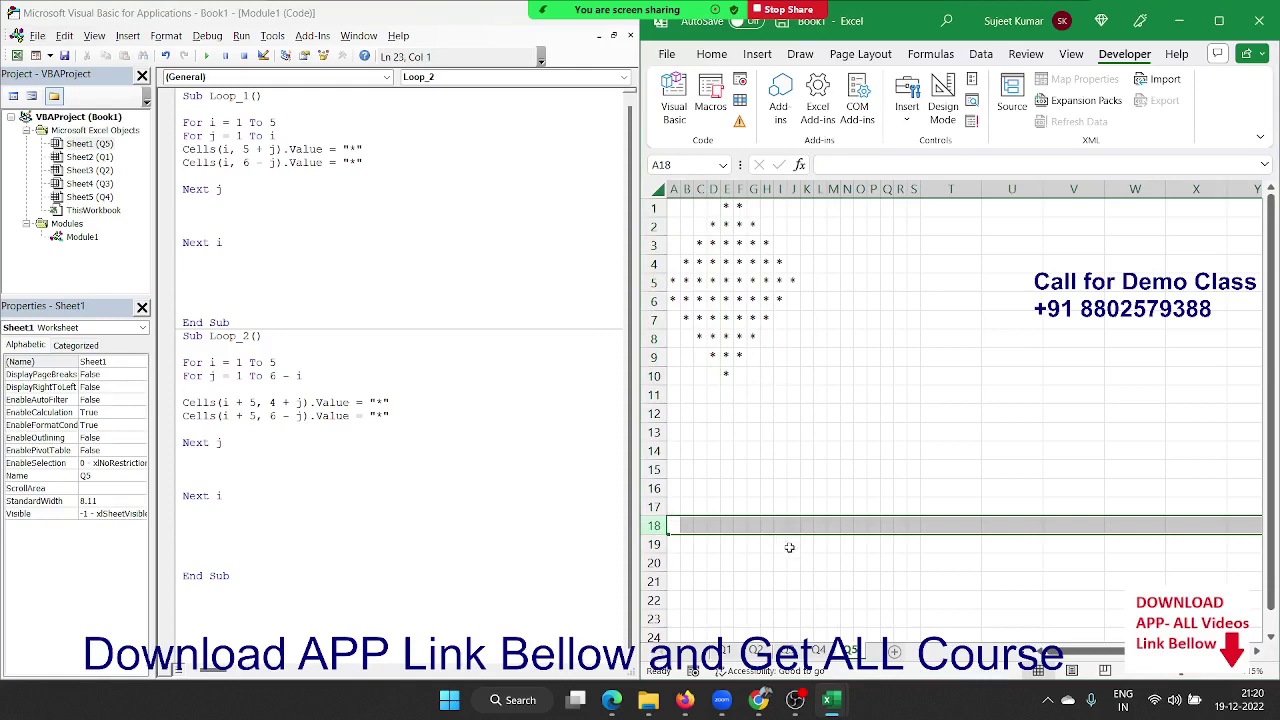